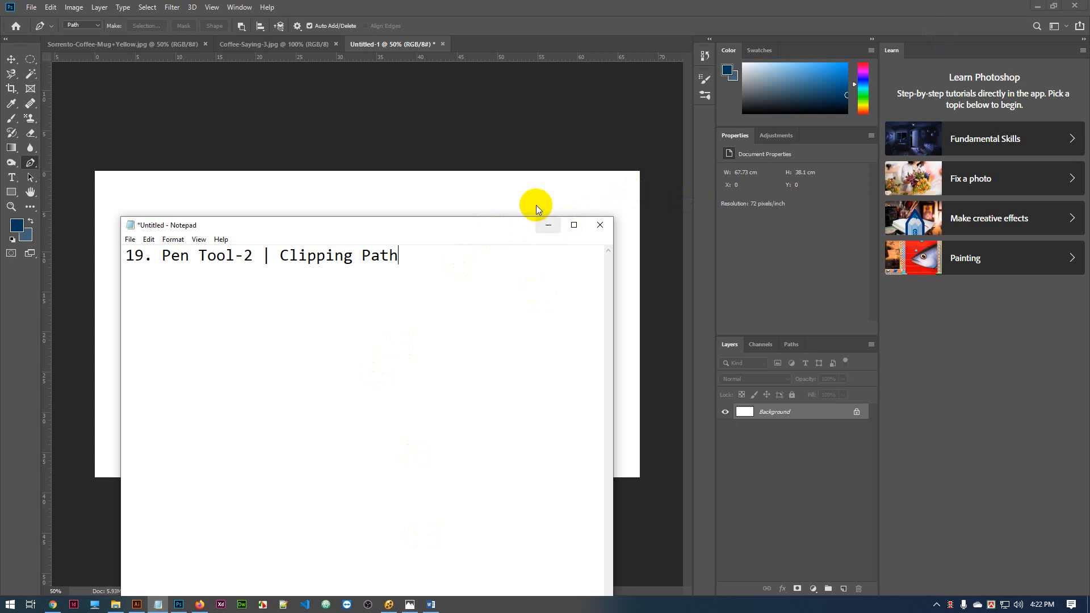
# - Draw a closed five-point shape about 444 by 410 px, with one curved edge, using the Pen tool in Shape mode
pyautogui.click(549, 225)
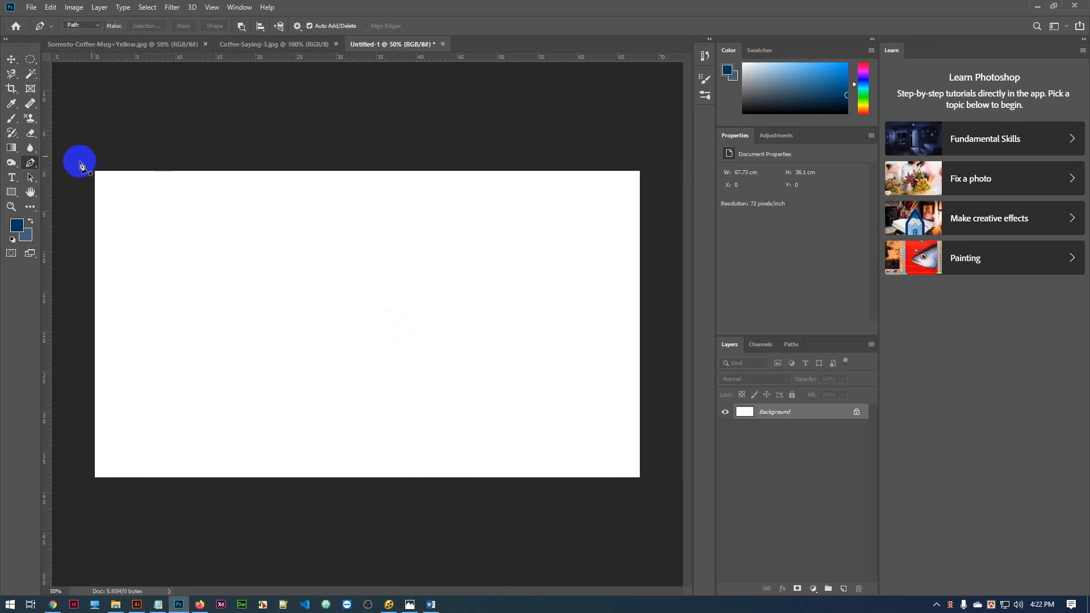
pyautogui.click(32, 164)
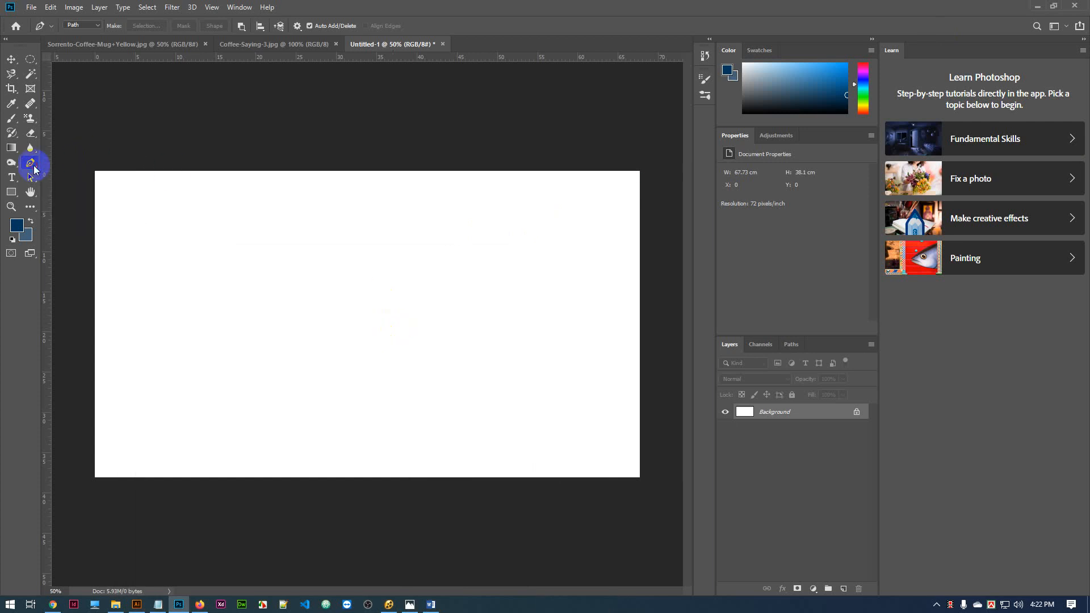
pyautogui.click(86, 30)
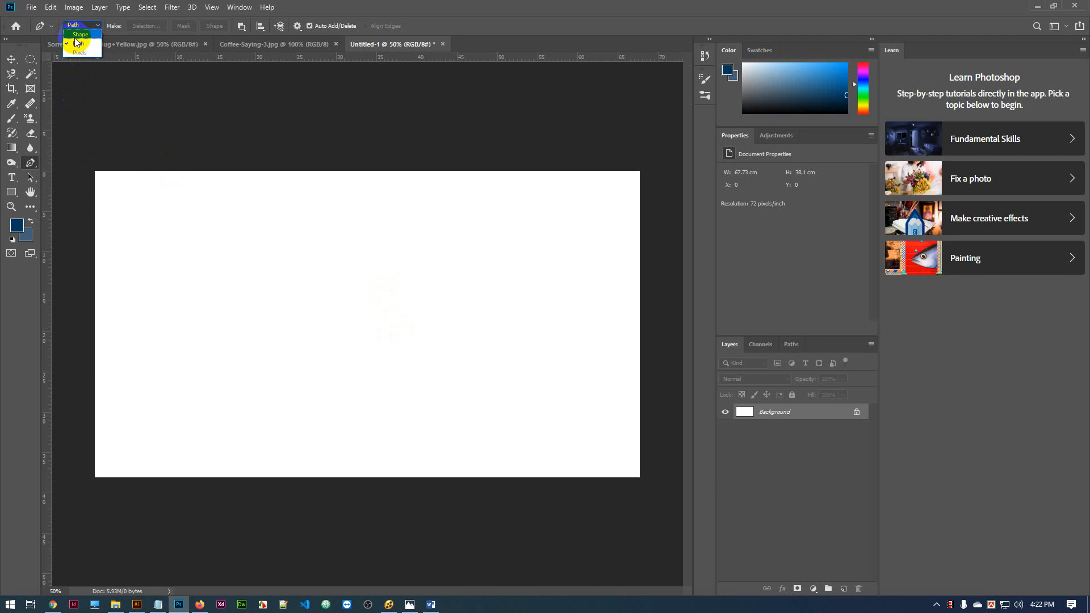
pyautogui.click(74, 33)
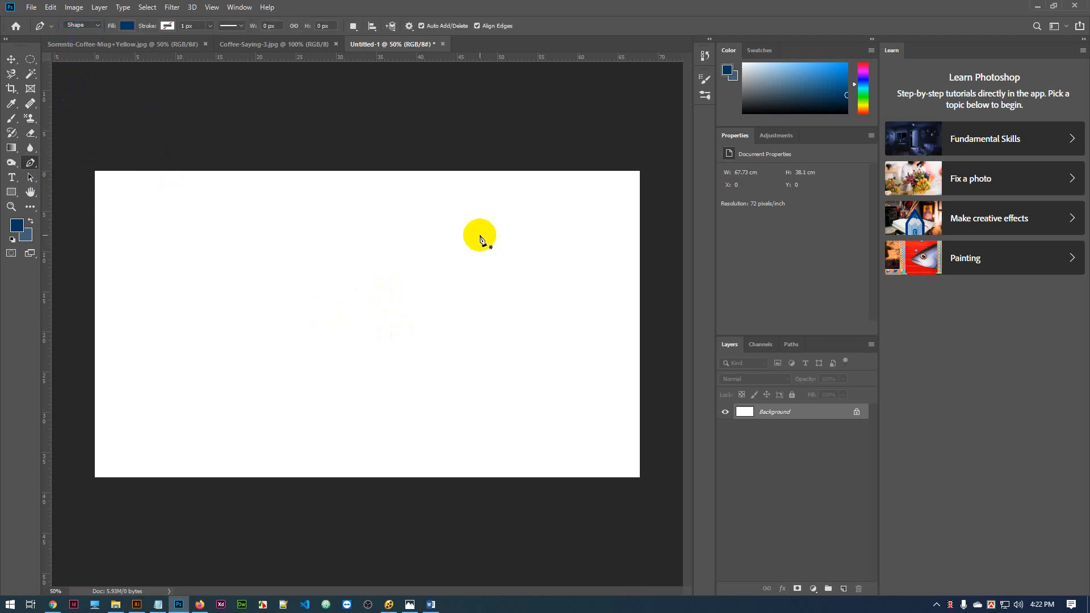
pyautogui.click(479, 235)
pyautogui.click(541, 281)
pyautogui.click(484, 352)
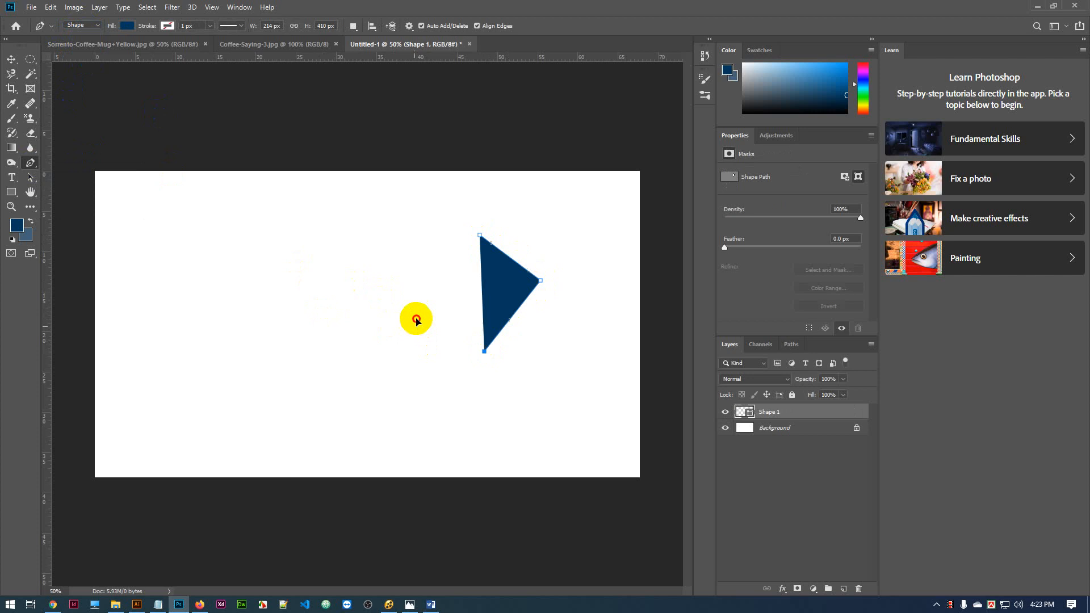
pyautogui.moveTo(415, 326); pyautogui.dragTo(425, 270)
pyautogui.click(479, 235)
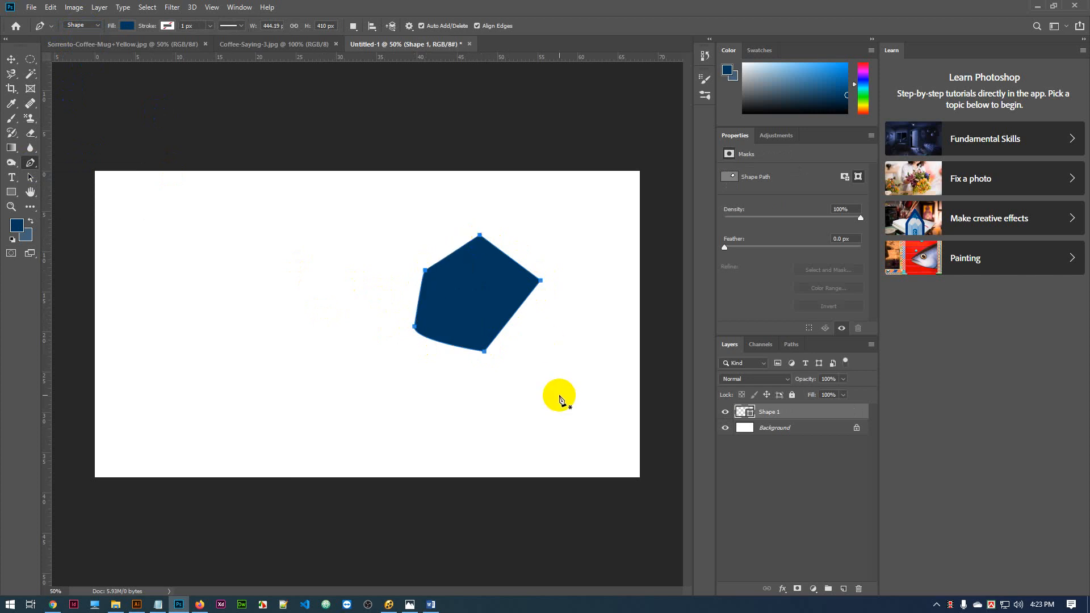
# - Move the filled five-point shape toward the right side of the canvas
pyautogui.click(10, 58)
pyautogui.moveTo(433, 257); pyautogui.dragTo(541, 293)
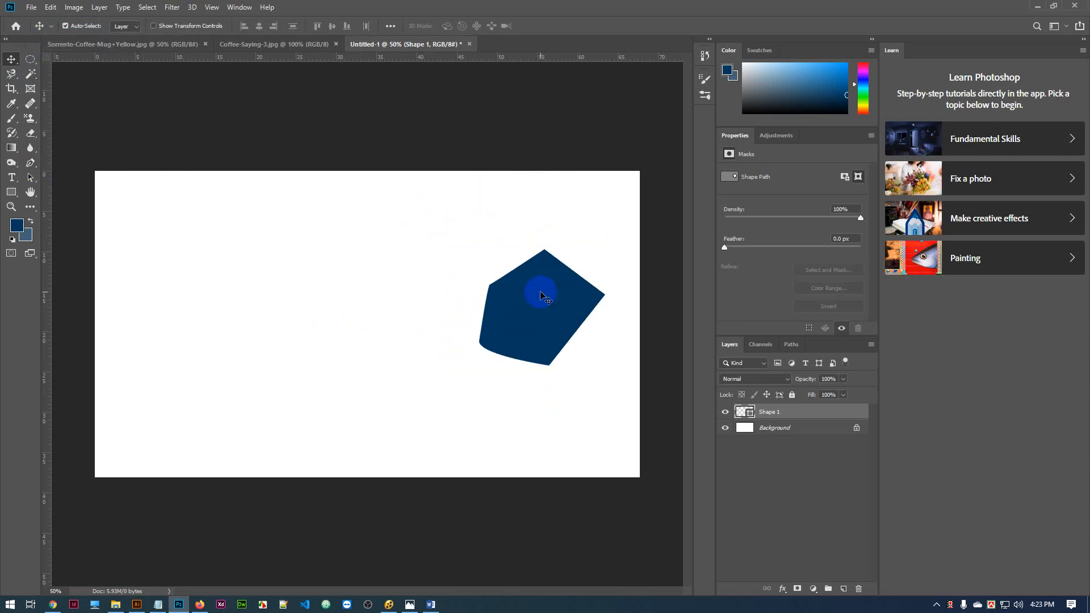
pyautogui.moveTo(541, 295); pyautogui.dragTo(534, 295)
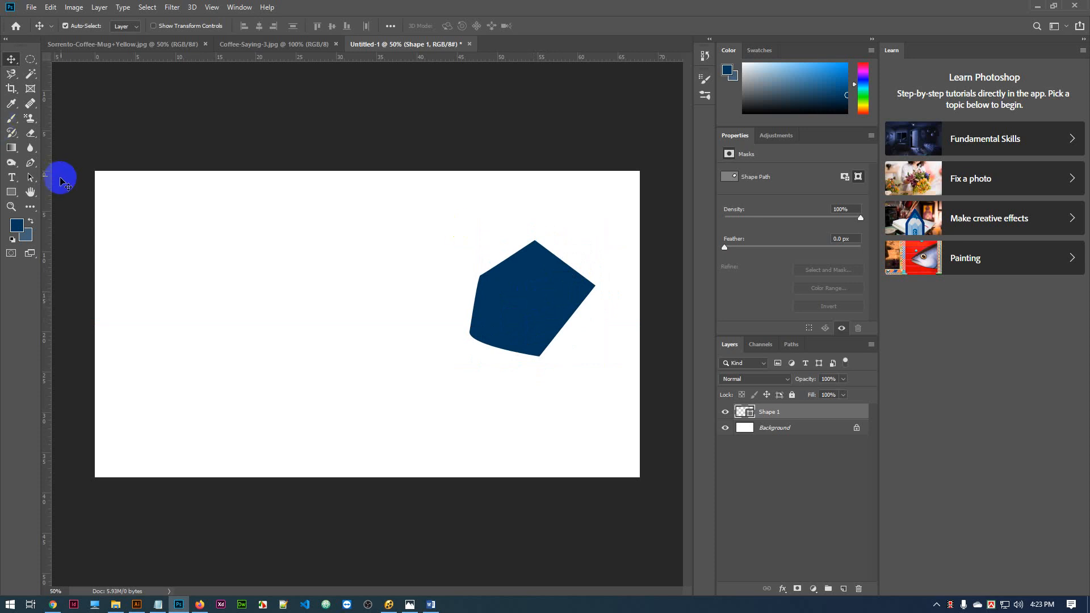
# - Draw a closed four-point outline beside the filled shape using the Pen tool in Path mode
pyautogui.click(30, 164)
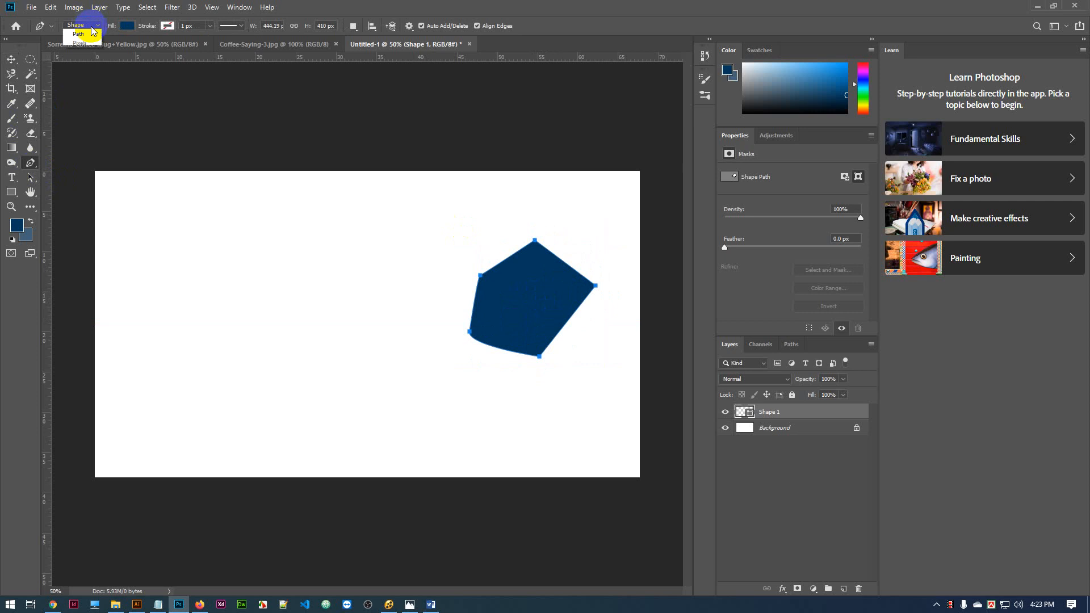
pyautogui.click(205, 151)
pyautogui.click(239, 279)
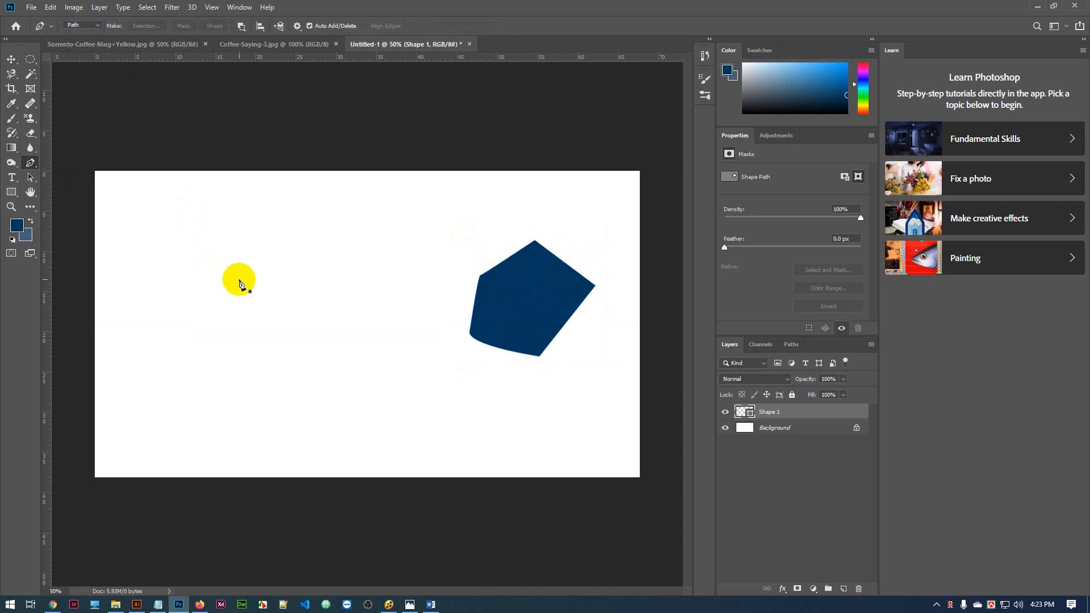
pyautogui.moveTo(318, 256); pyautogui.dragTo(323, 258)
pyautogui.click(371, 350)
pyautogui.click(270, 375)
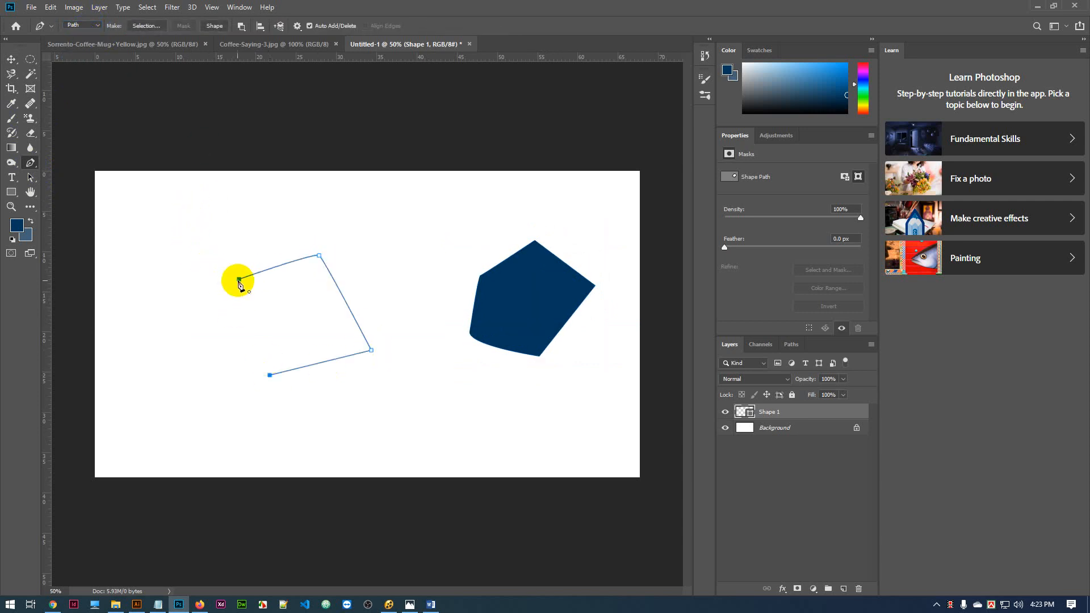
pyautogui.click(239, 279)
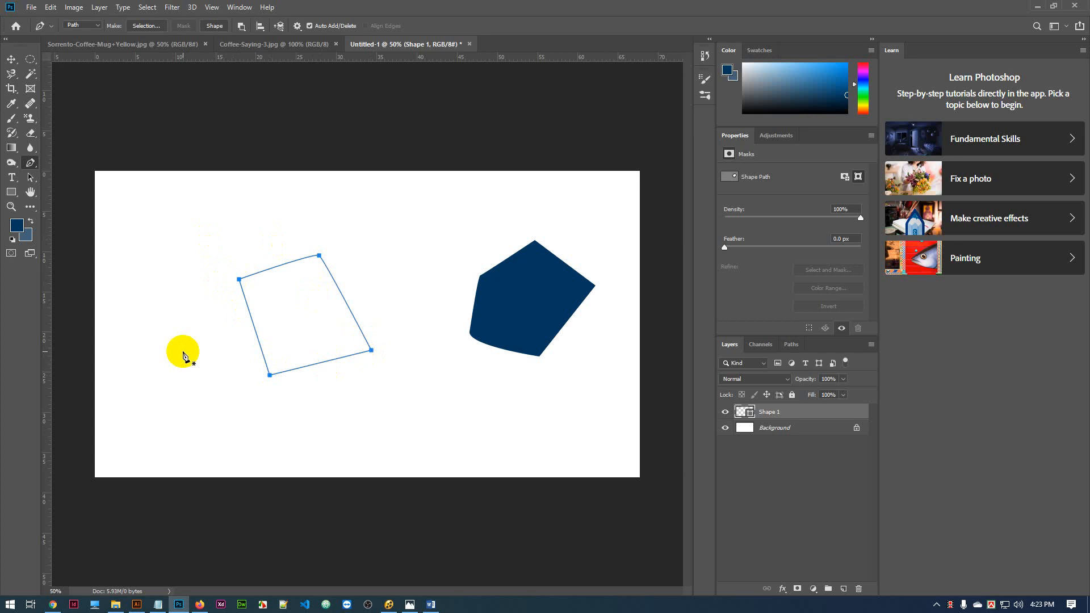
pyautogui.click(244, 278)
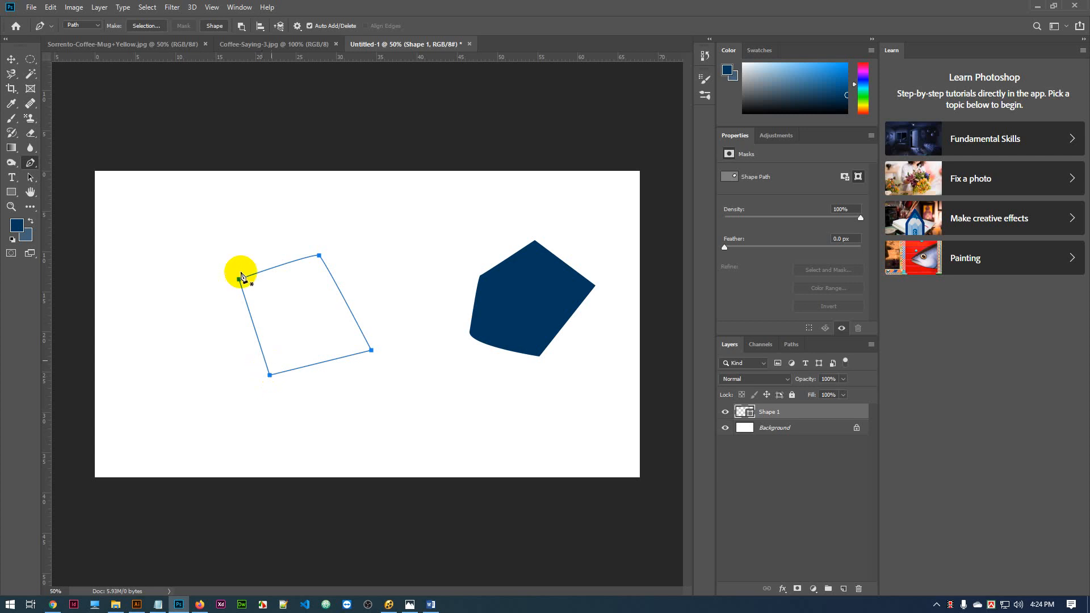
pyautogui.click(267, 270)
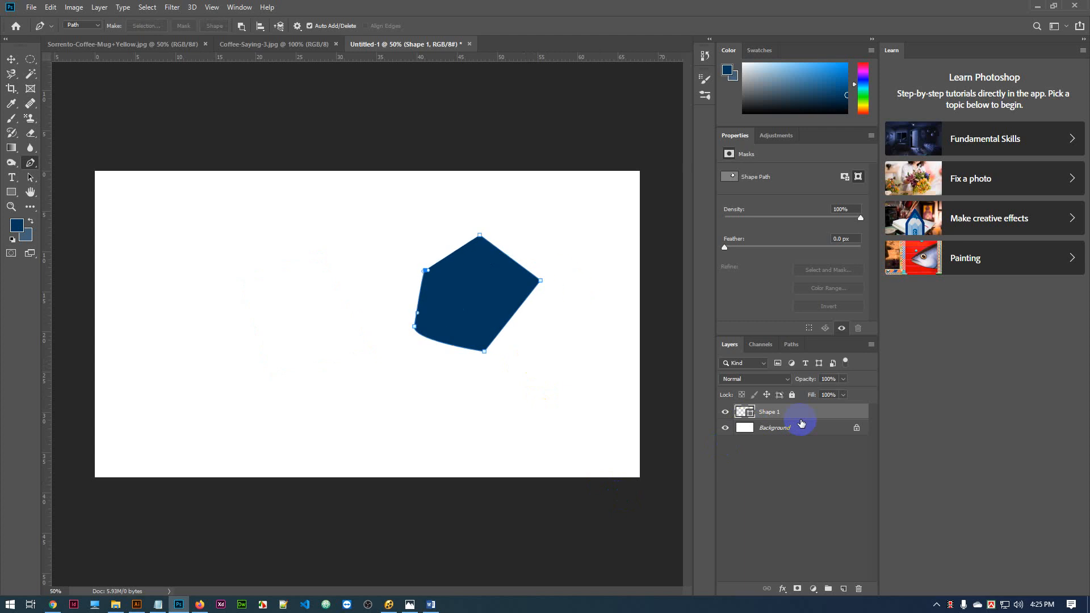
# - Undo the path, the move and the five-point shape until only the Background layer is left
pyautogui.hotkey('ctrl', 'z')
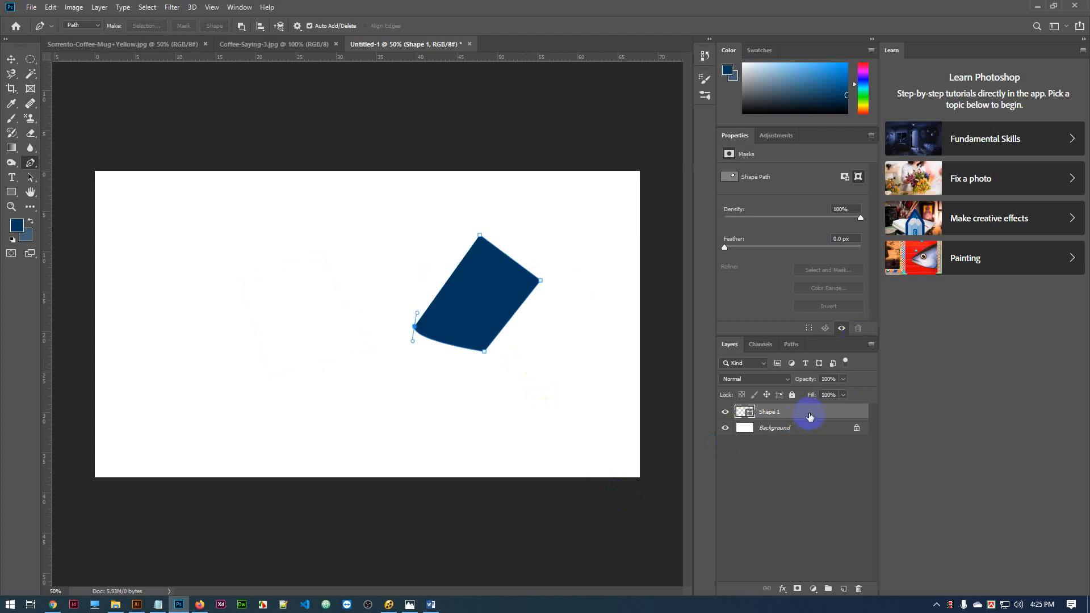
pyautogui.hotkey('ctrl', 'z')
pyautogui.hotkey('ctrl', 'z')
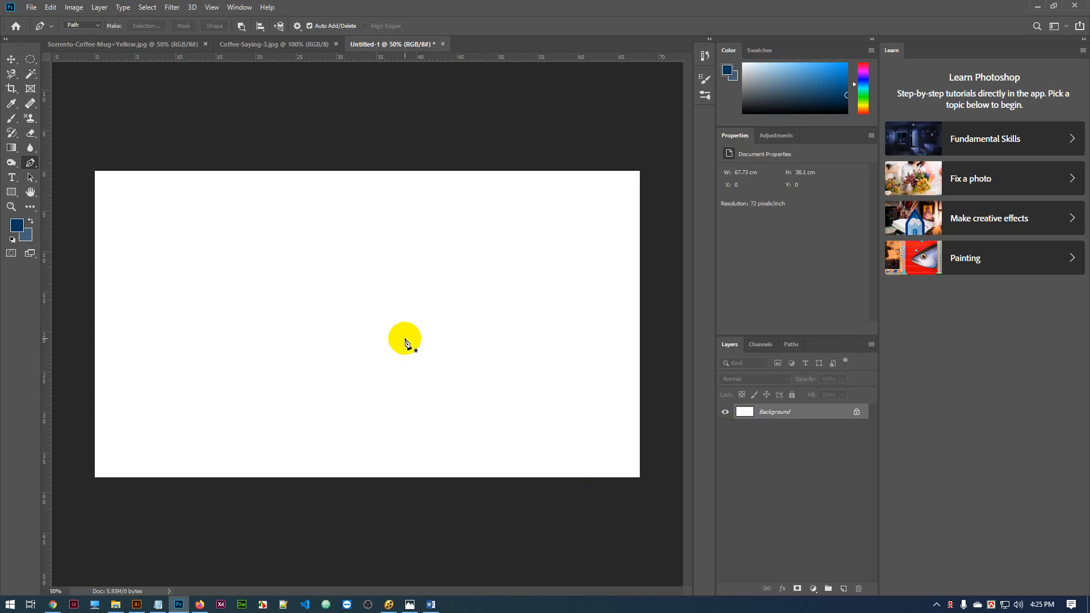
# - Draw a closed four-point shape about 355 by 513 px with curved lower corners, using the Pen tool in Shape mode
pyautogui.click(84, 26)
pyautogui.click(80, 34)
pyautogui.click(296, 304)
pyautogui.click(352, 253)
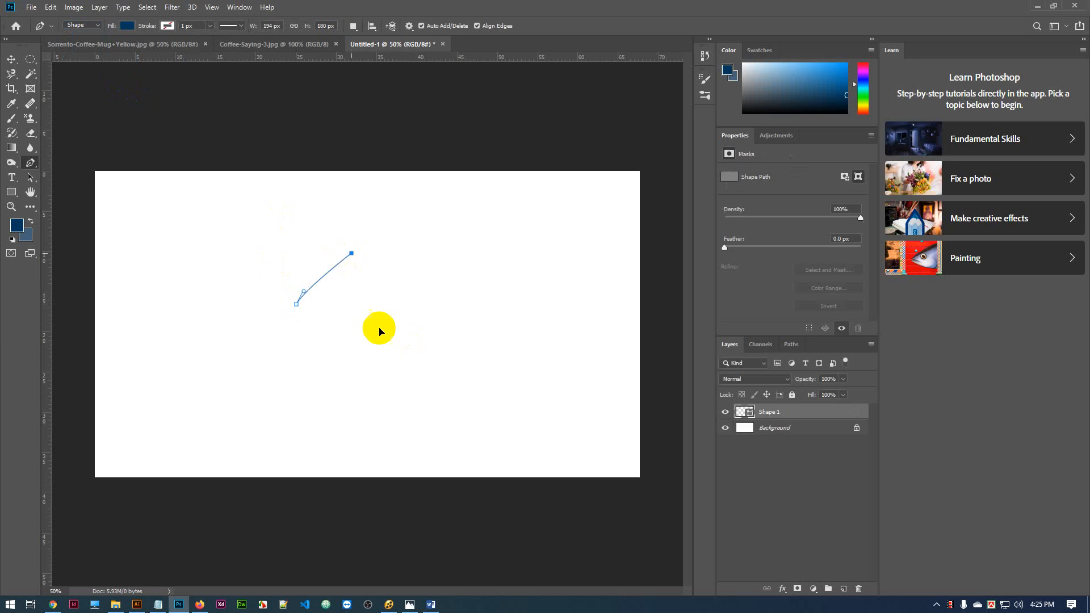
pyautogui.moveTo(386, 386); pyautogui.dragTo(371, 393)
pyautogui.moveTo(293, 379); pyautogui.dragTo(288, 353)
pyautogui.click(296, 304)
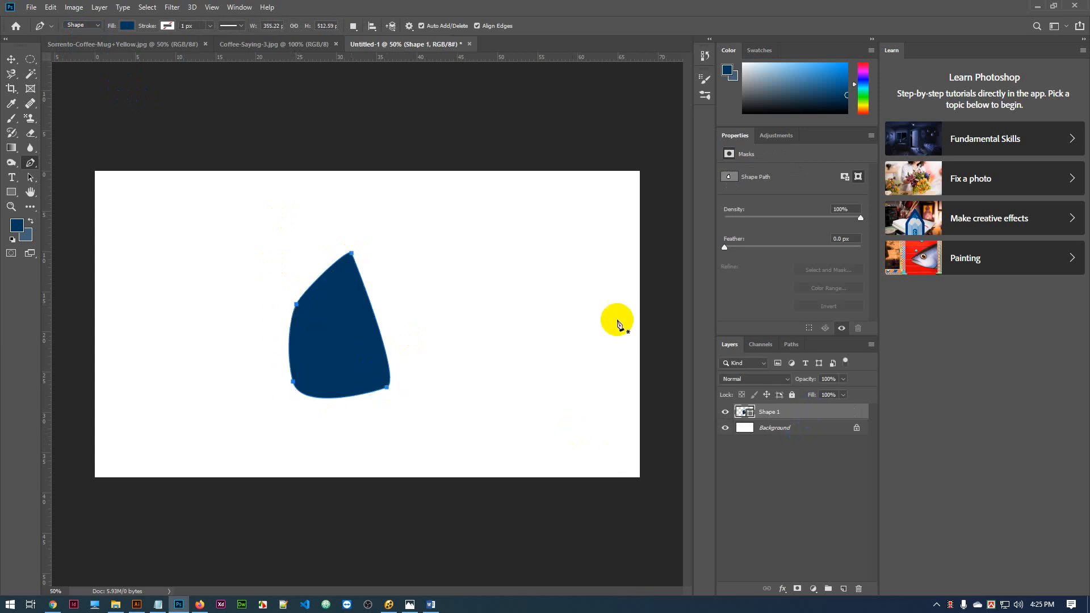
# - Delete the layer holding the four-point shape
pyautogui.click(11, 59)
pyautogui.click(821, 416)
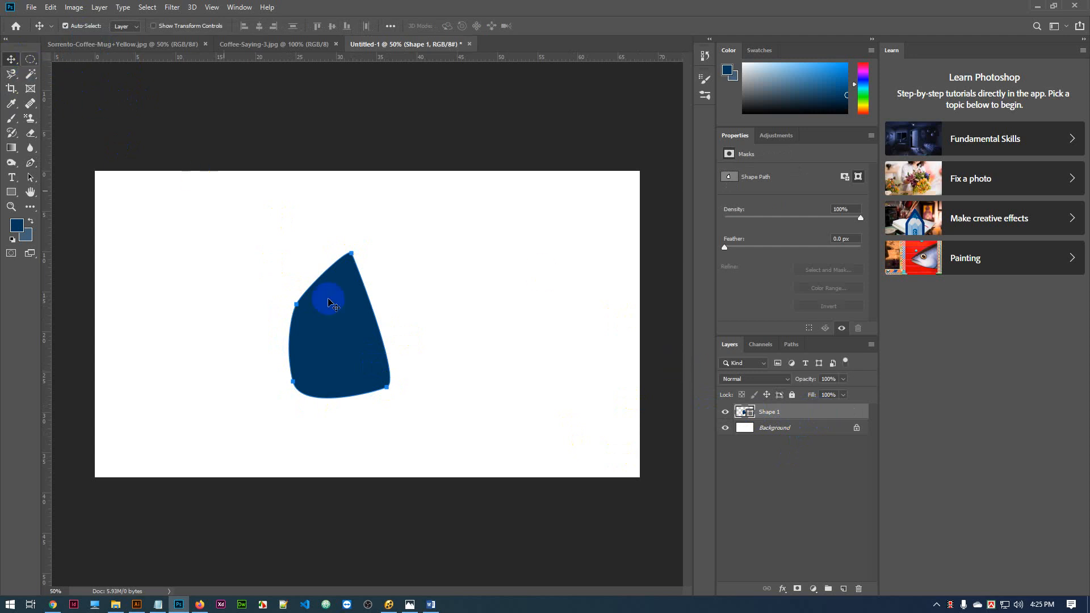
pyautogui.press('Delete')
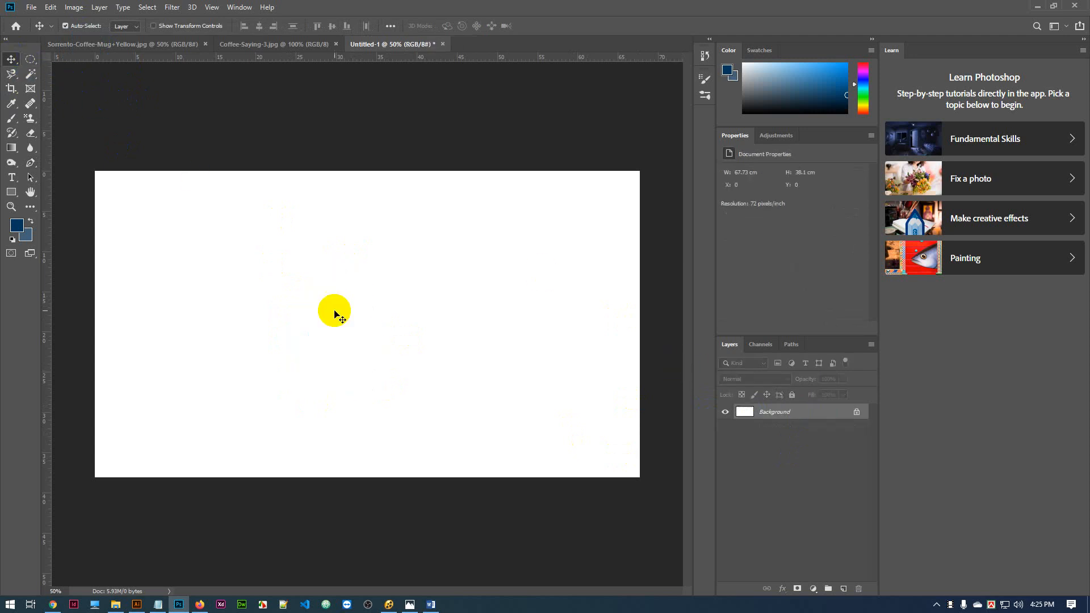
# - Add a new layer and try drawing an arched two-point shape about 618 by 123 px with the Pen tool in Shape mode
pyautogui.click(31, 162)
pyautogui.click(847, 588)
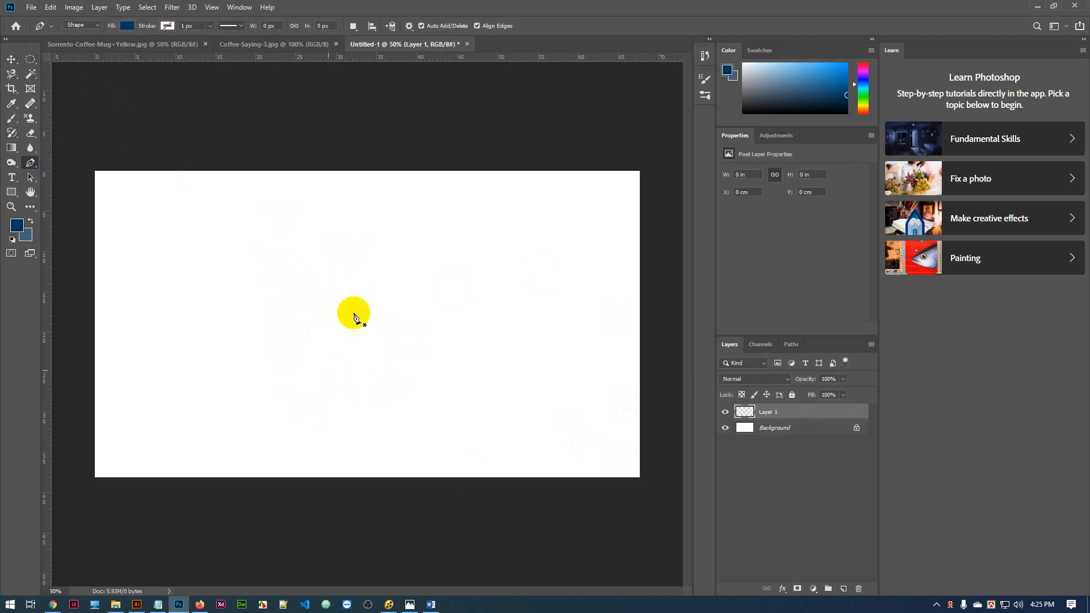
pyautogui.click(244, 245)
pyautogui.moveTo(420, 241); pyautogui.dragTo(514, 314)
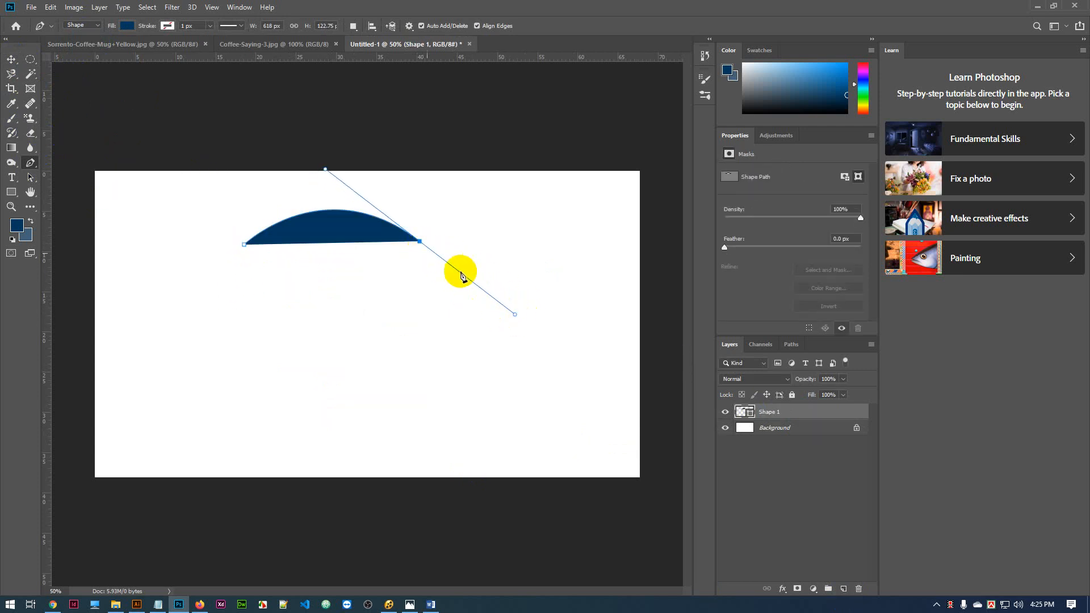
pyautogui.keyDown('ctrl'); pyautogui.click(316, 161); pyautogui.keyUp('ctrl')
pyautogui.hotkey('ctrl', 'z')
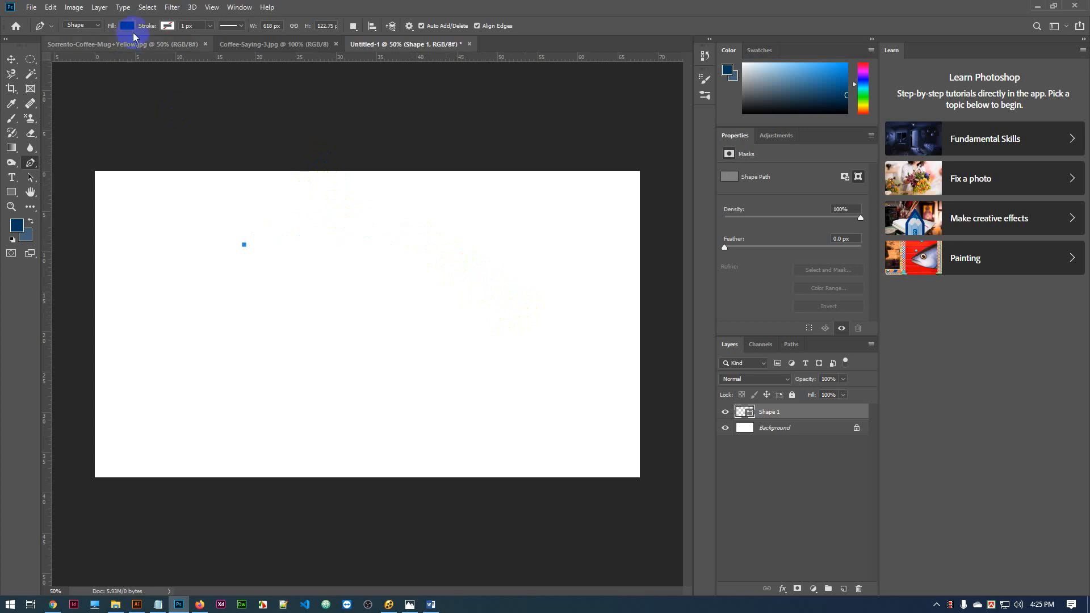
# - Draw a closed leaf-shaped path from two anchors in Path mode, removing the second anchor's outgoing handle before curving back to the start
pyautogui.click(90, 26)
pyautogui.click(77, 38)
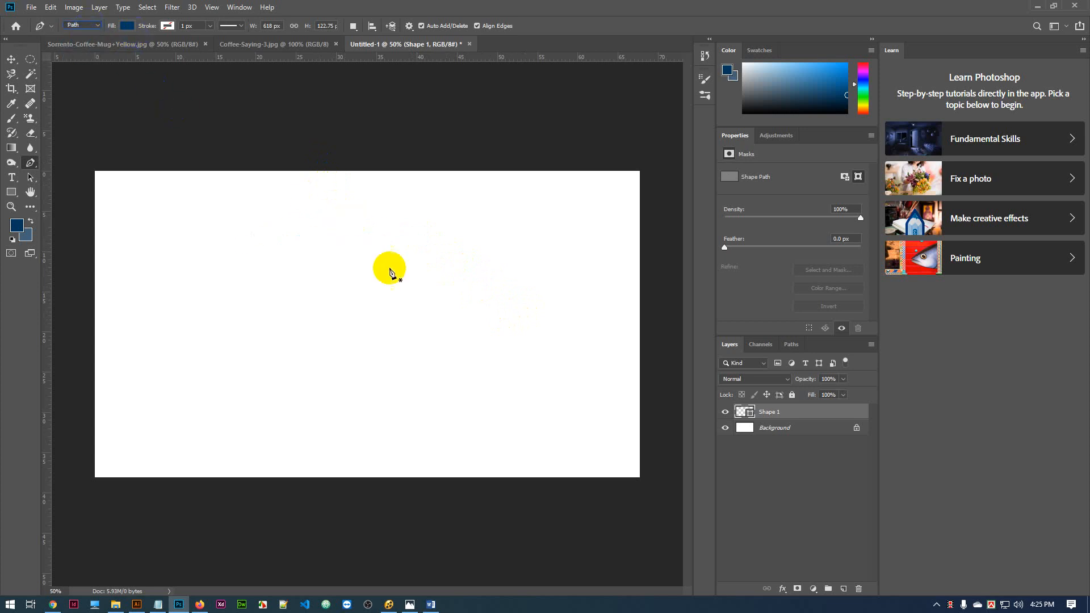
pyautogui.click(229, 274)
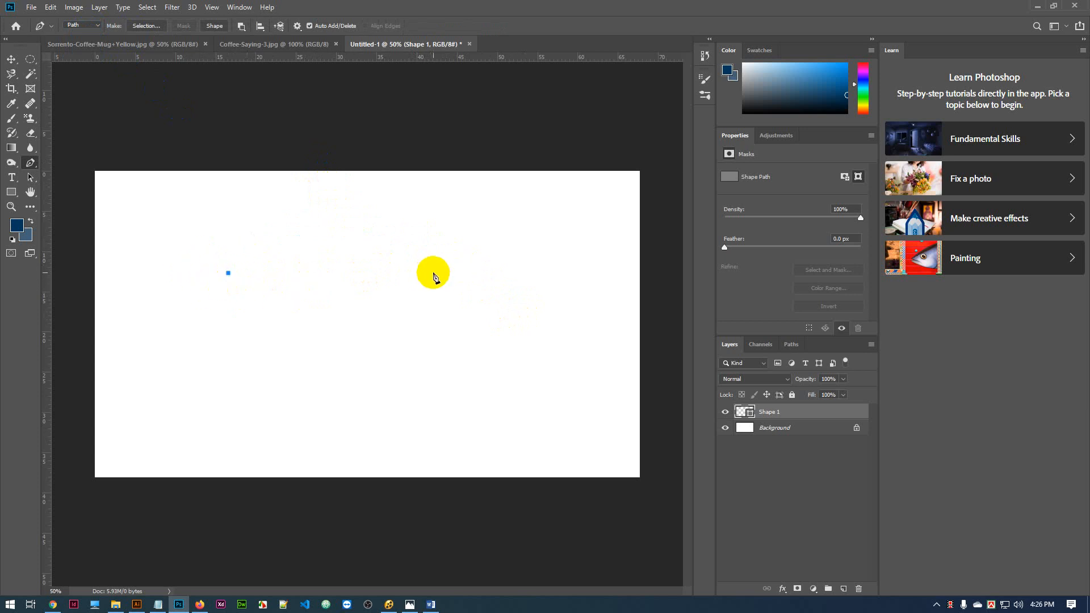
pyautogui.moveTo(433, 272); pyautogui.dragTo(527, 359)
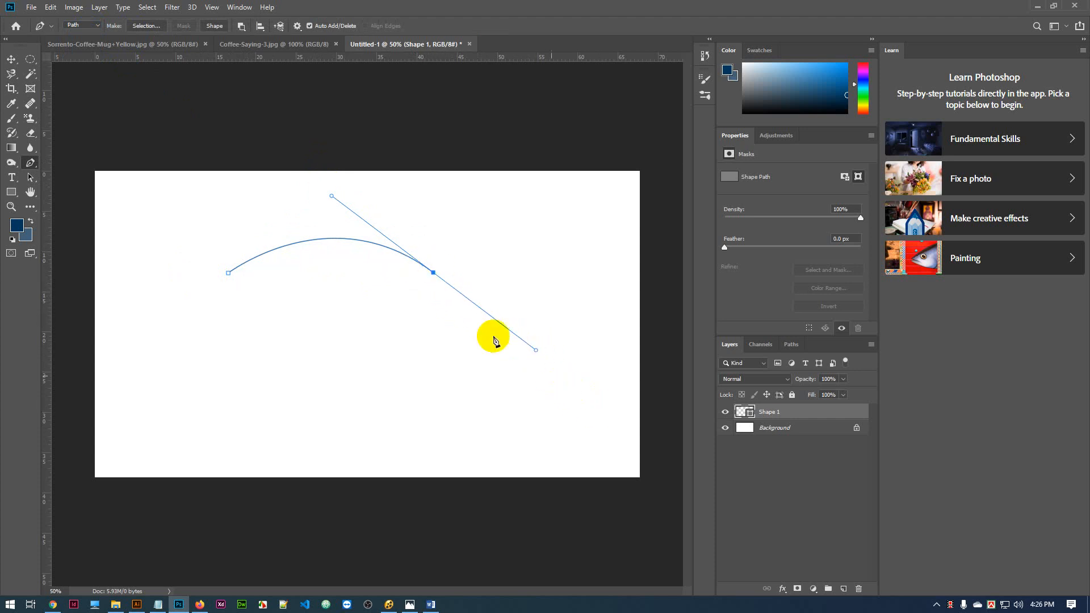
pyautogui.click(433, 273)
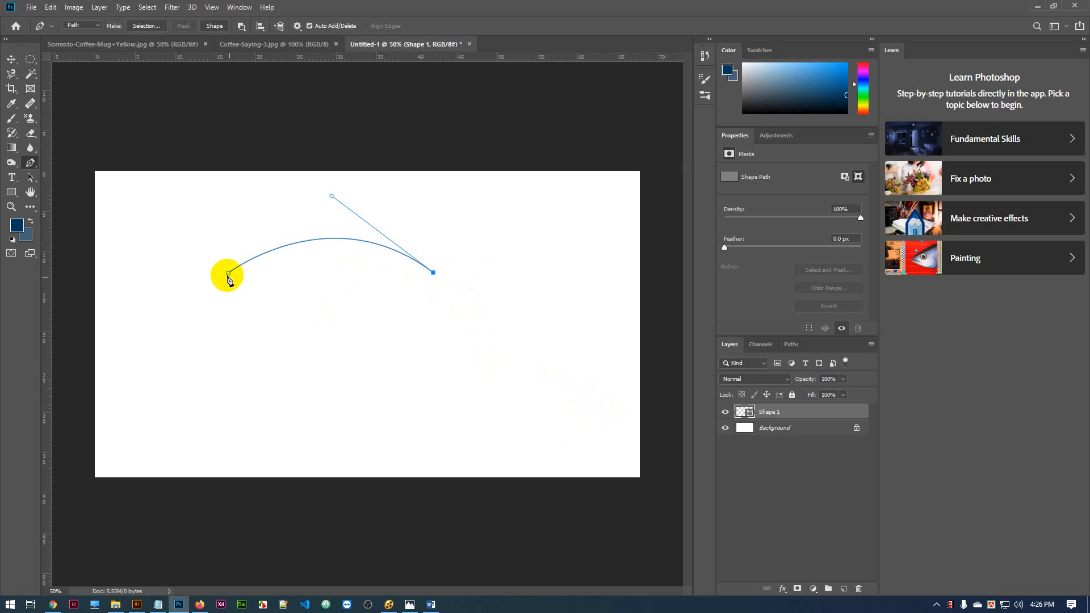
pyautogui.moveTo(228, 273); pyautogui.dragTo(294, 339)
pyautogui.hotkey('ctrl', 'z')
pyautogui.moveTo(228, 272); pyautogui.dragTo(120, 191)
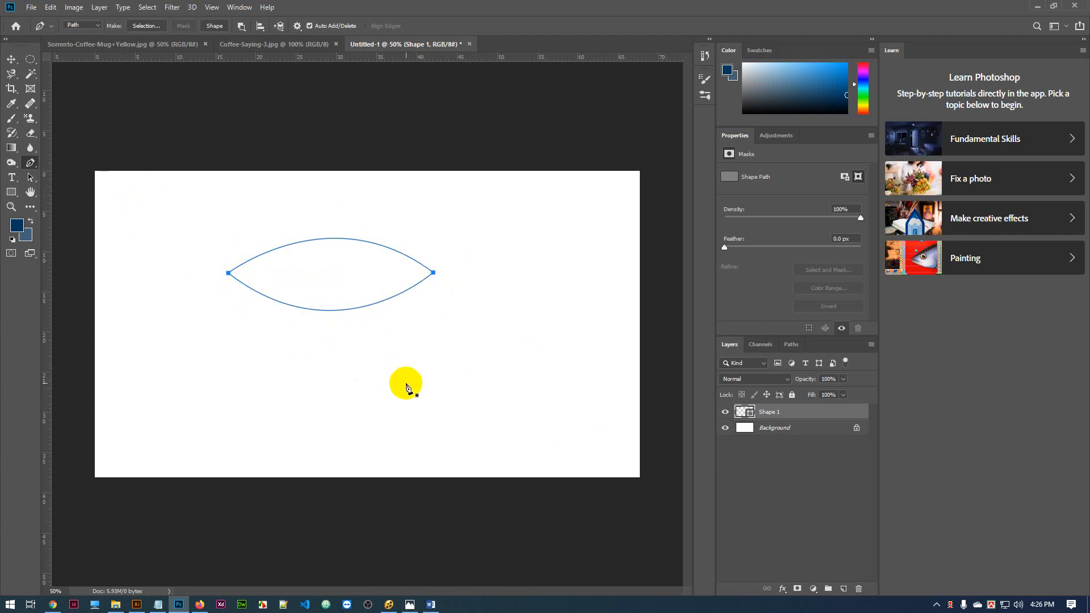
# - Select the Background layer, then display the document's paths and deselect the Work Path
pyautogui.click(791, 493)
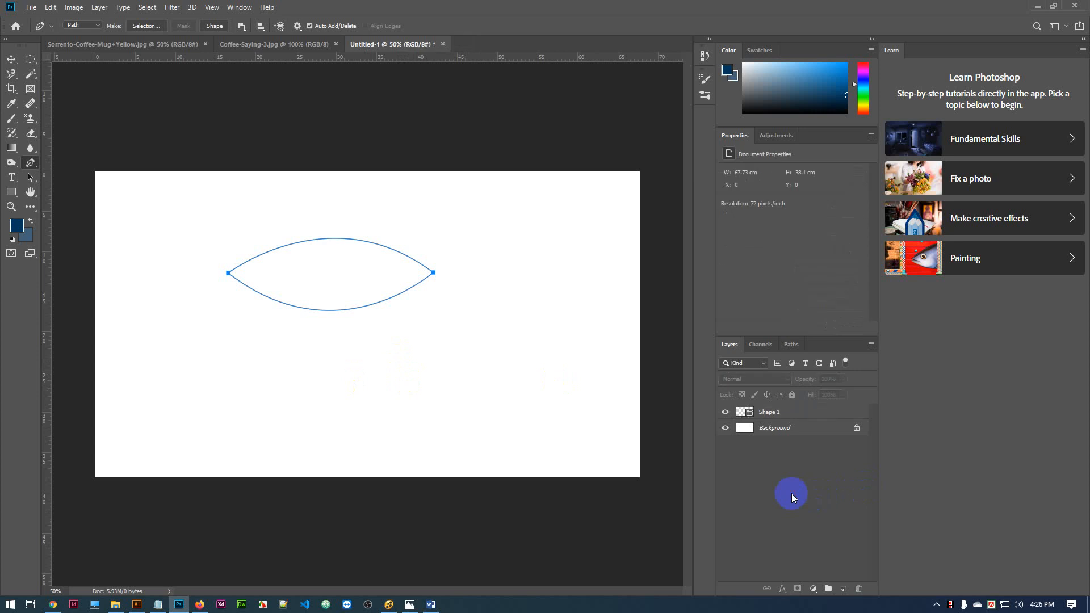
pyautogui.click(799, 415)
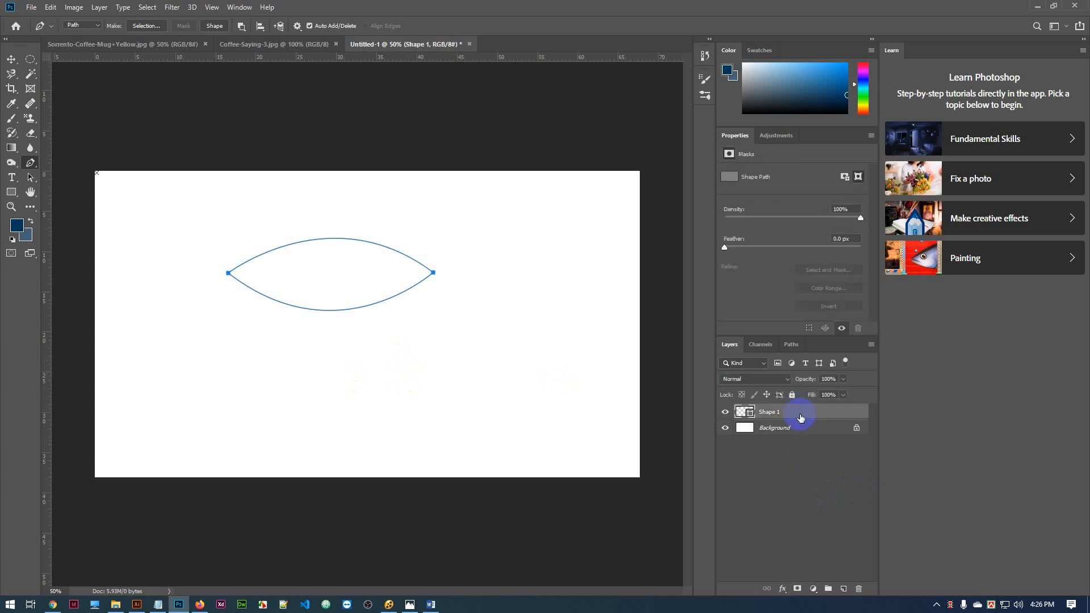
pyautogui.click(808, 431)
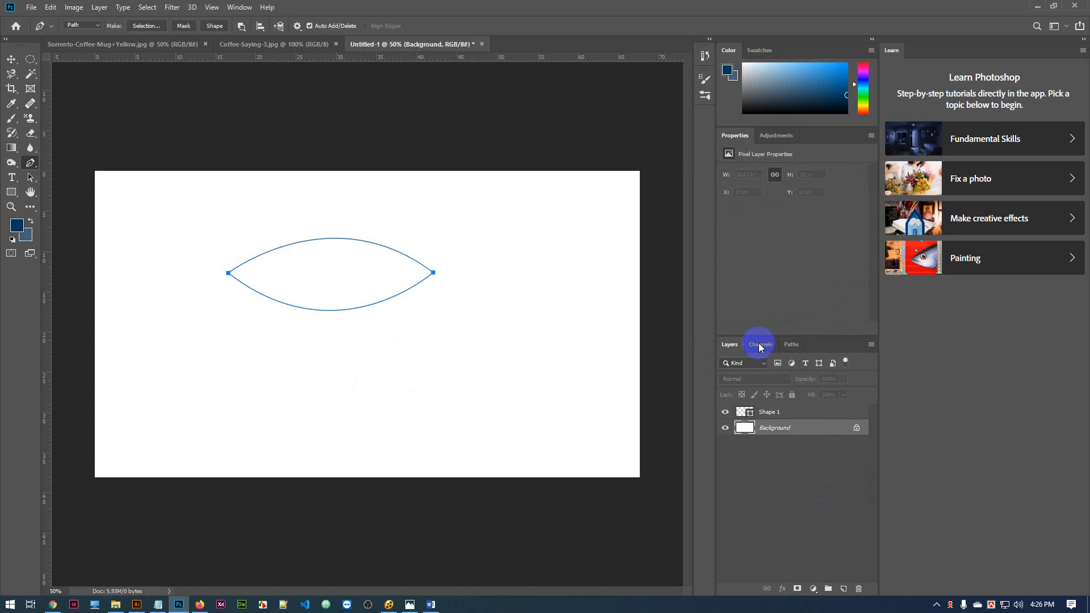
pyautogui.click(792, 345)
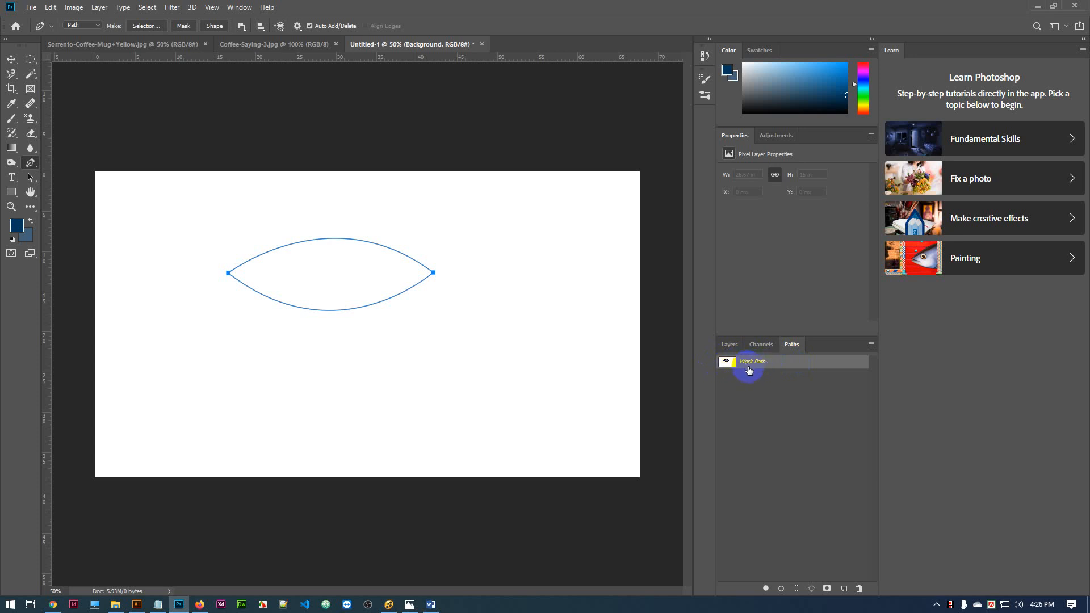
pyautogui.click(781, 417)
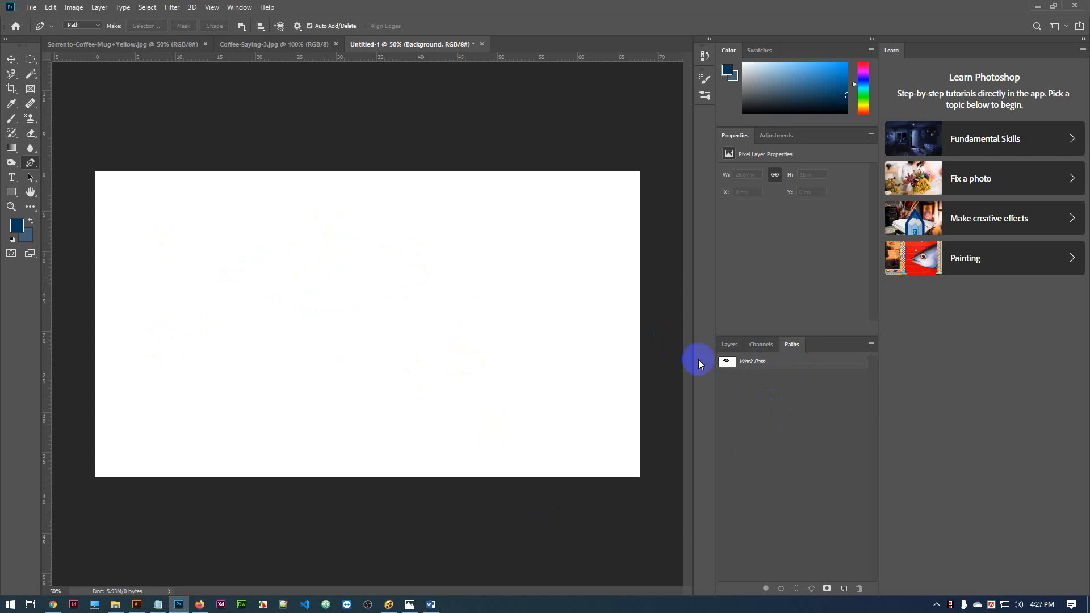
# - Draw a closed four-point path across the canvas centre with the Pen tool while the Work Path is deselected
pyautogui.click(264, 307)
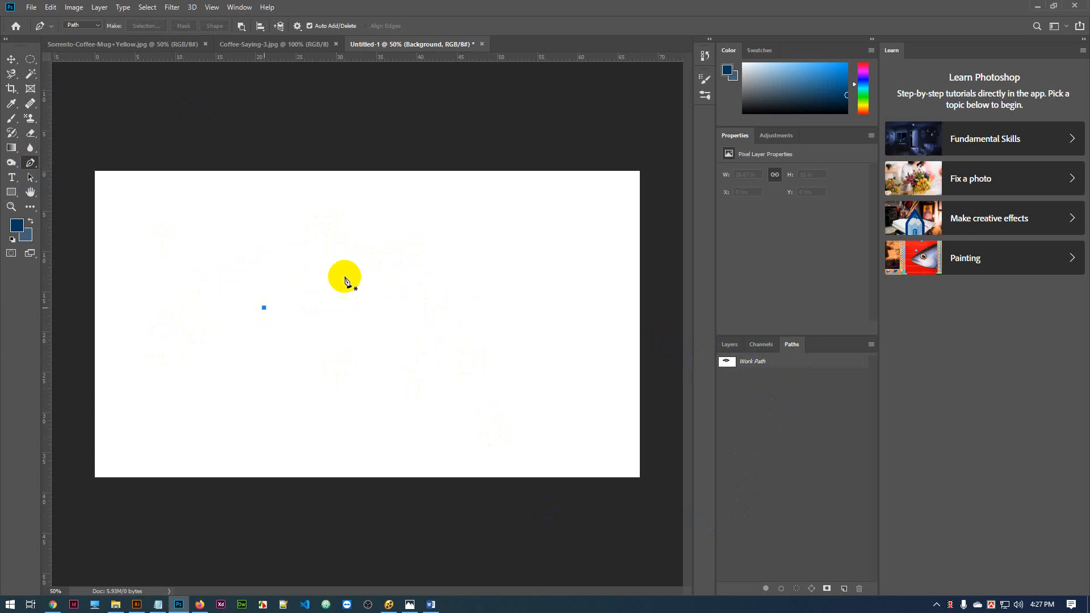
pyautogui.click(394, 251)
pyautogui.click(428, 329)
pyautogui.click(337, 369)
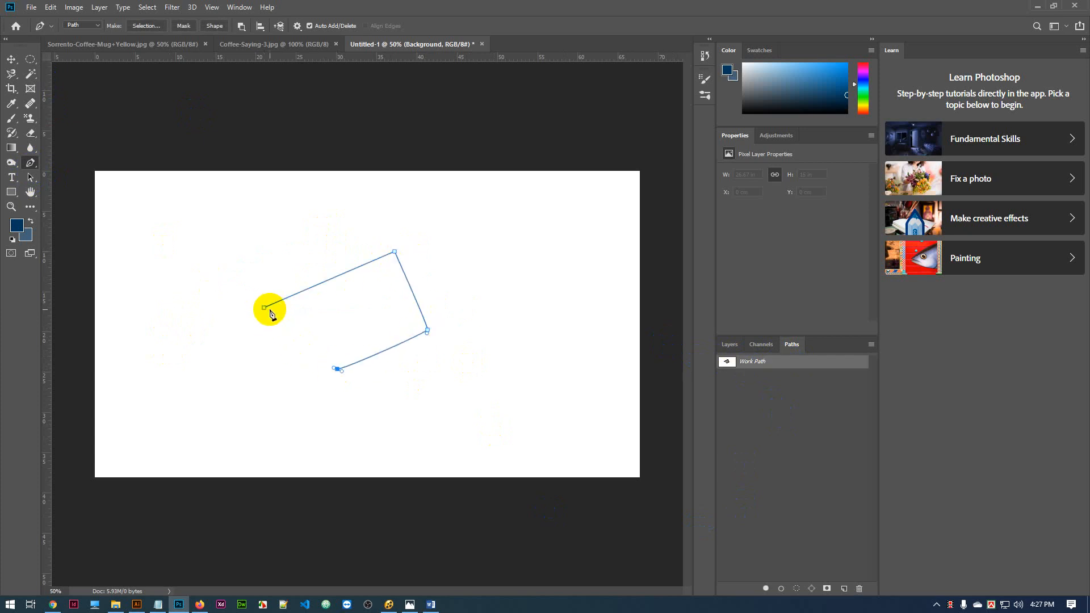
pyautogui.click(264, 307)
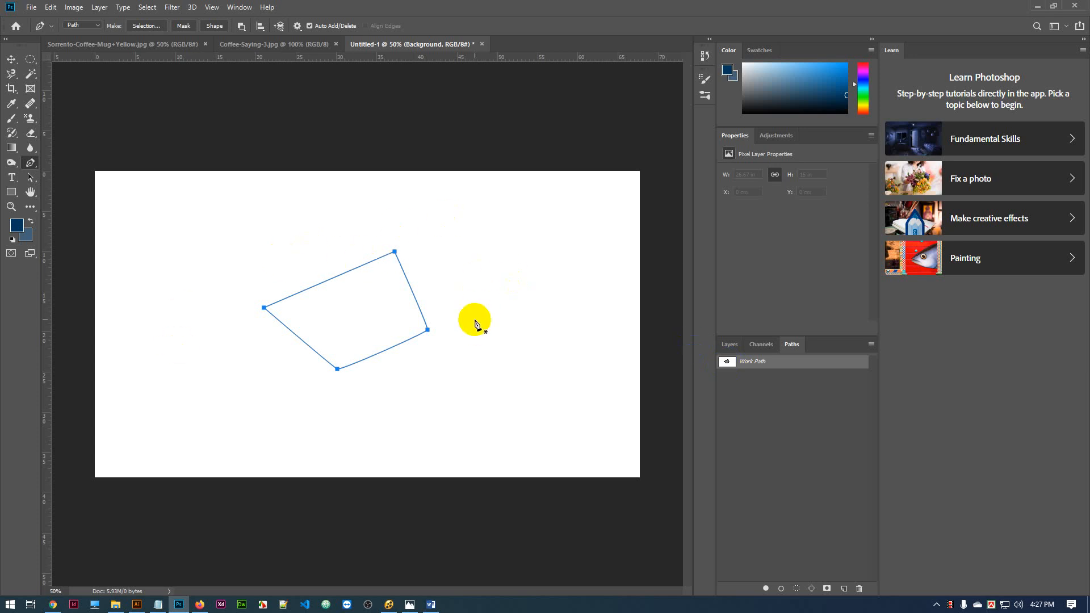
# - Undo the whole four-point path to bring back the leaf-shaped Work Path
pyautogui.hotkey('ctrl', 'z')
pyautogui.hotkey('ctrl', 'z')
pyautogui.hotkey('ctrl', 'z')
pyautogui.hotkey('ctrl', 'z')
pyautogui.hotkey('ctrl', 'z')
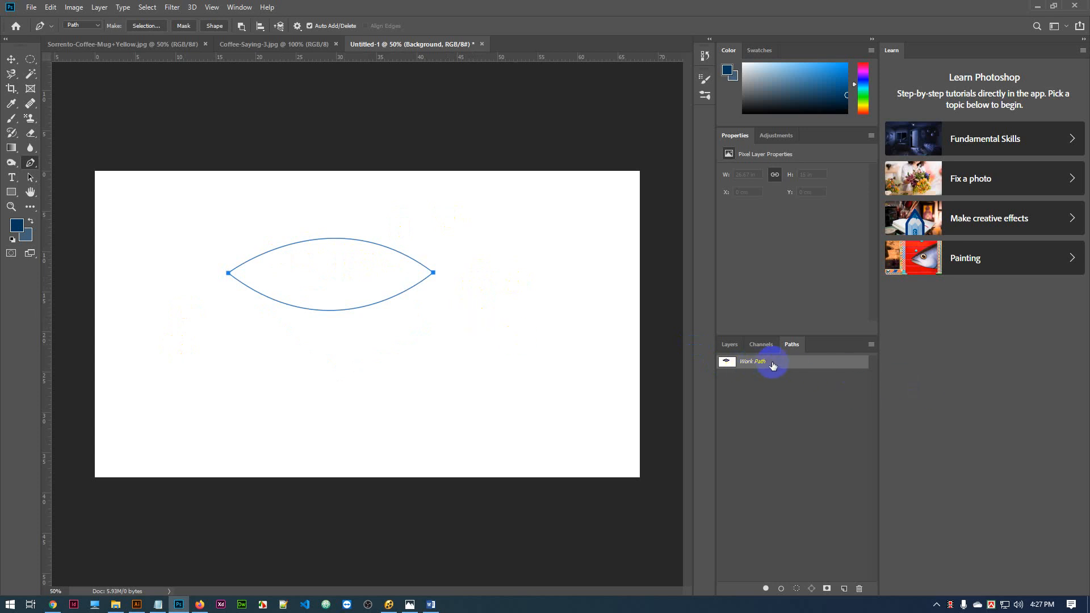
# - Toggle the Work Path's selection off and on, and save the leaf-shaped path under the name path-1
pyautogui.click(778, 438)
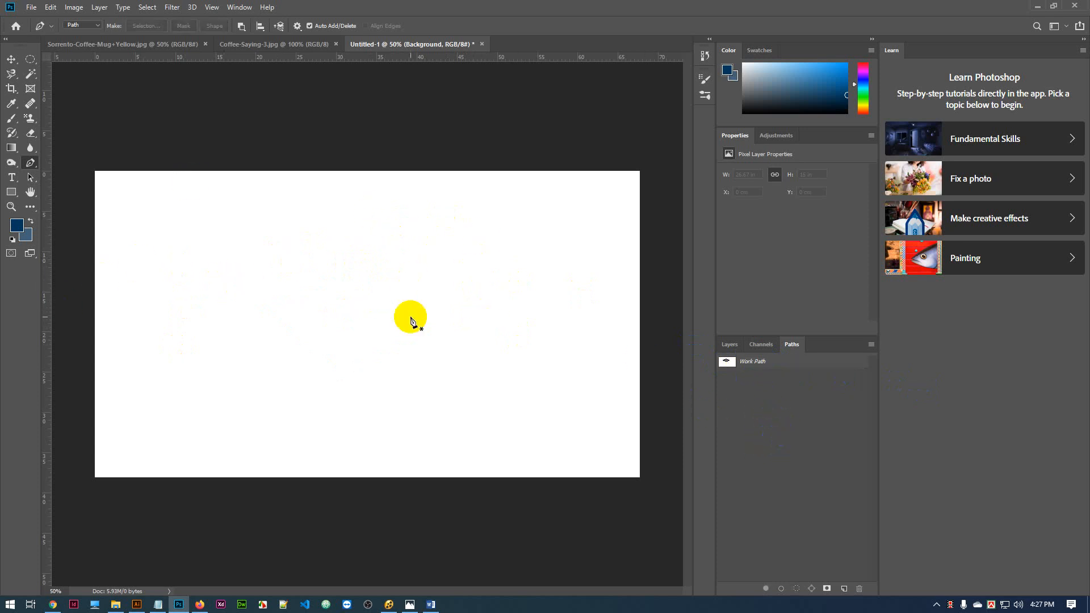
pyautogui.click(789, 364)
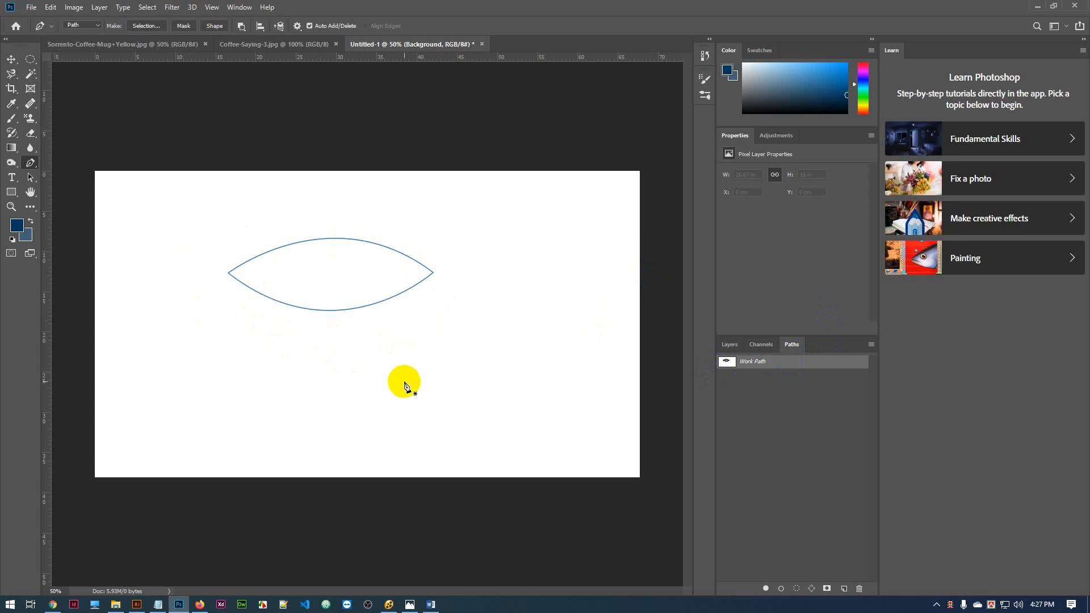
pyautogui.click(755, 366)
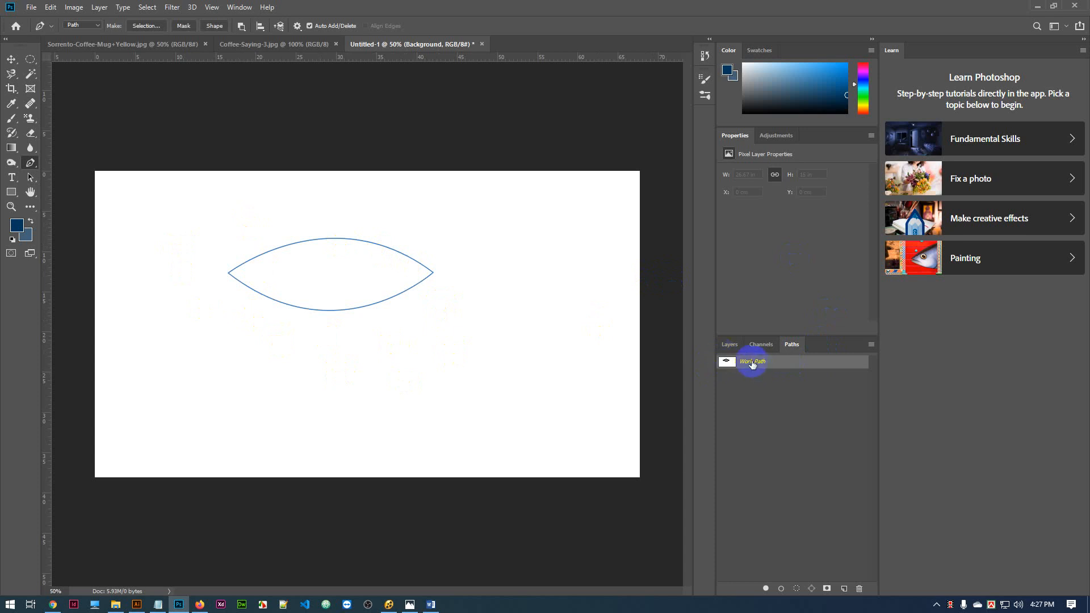
pyautogui.doubleClick(752, 362)
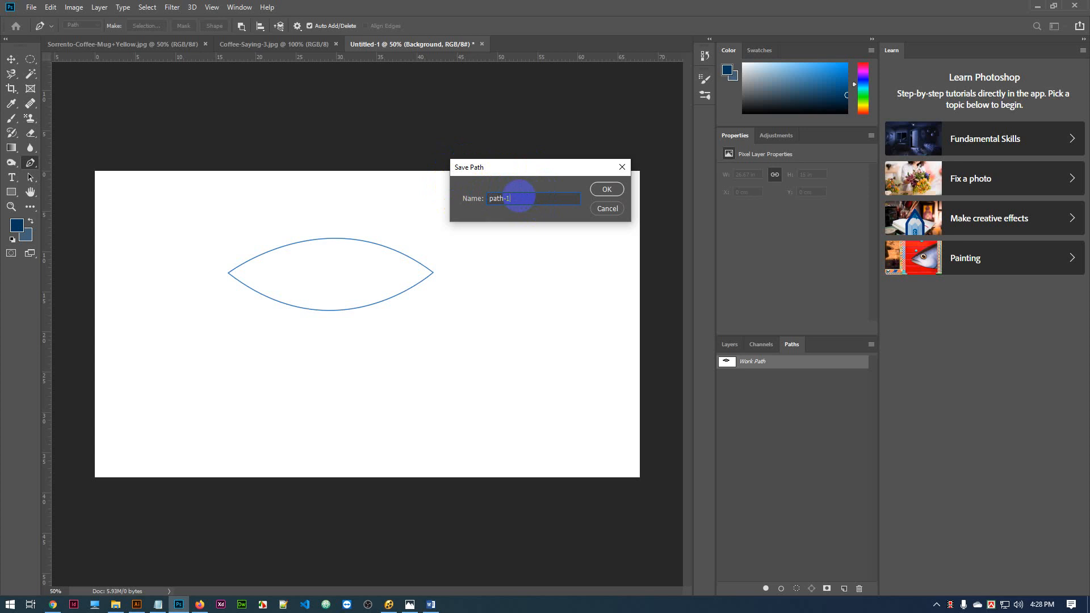
pyautogui.click(596, 190)
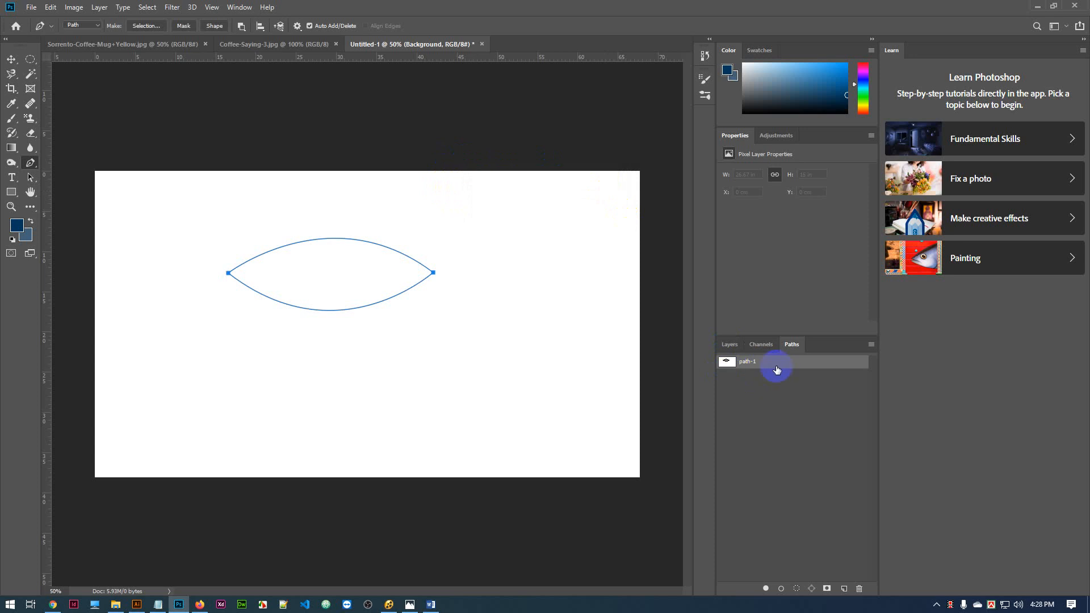
# - Deselect path-1 and draw a separate closed five-point path in the lower-left half of the canvas with the Pen tool
pyautogui.click(794, 447)
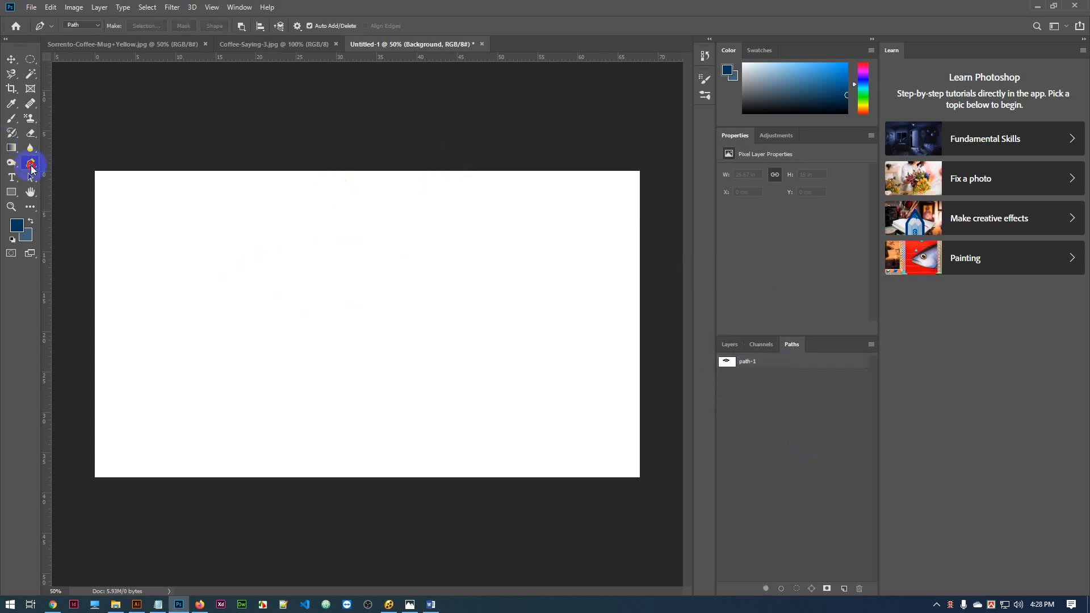
pyautogui.click(202, 339)
pyautogui.click(297, 266)
pyautogui.click(358, 364)
pyautogui.click(265, 407)
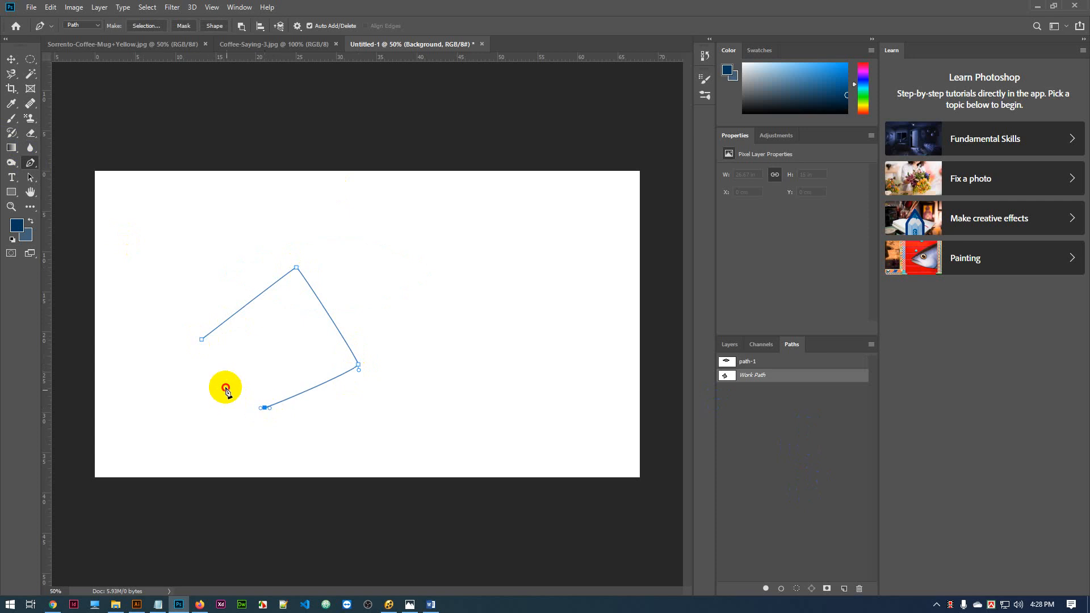
pyautogui.click(226, 388)
pyautogui.click(201, 338)
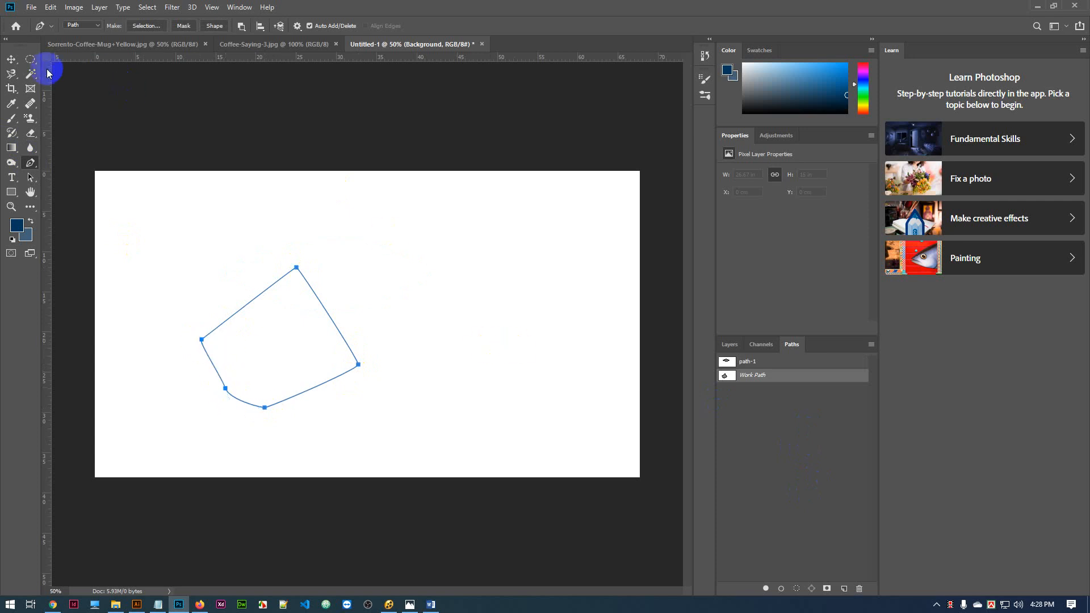
# - Switch between path-1 and the Work Path to compare them, and delete the five-point Work Path
pyautogui.click(743, 376)
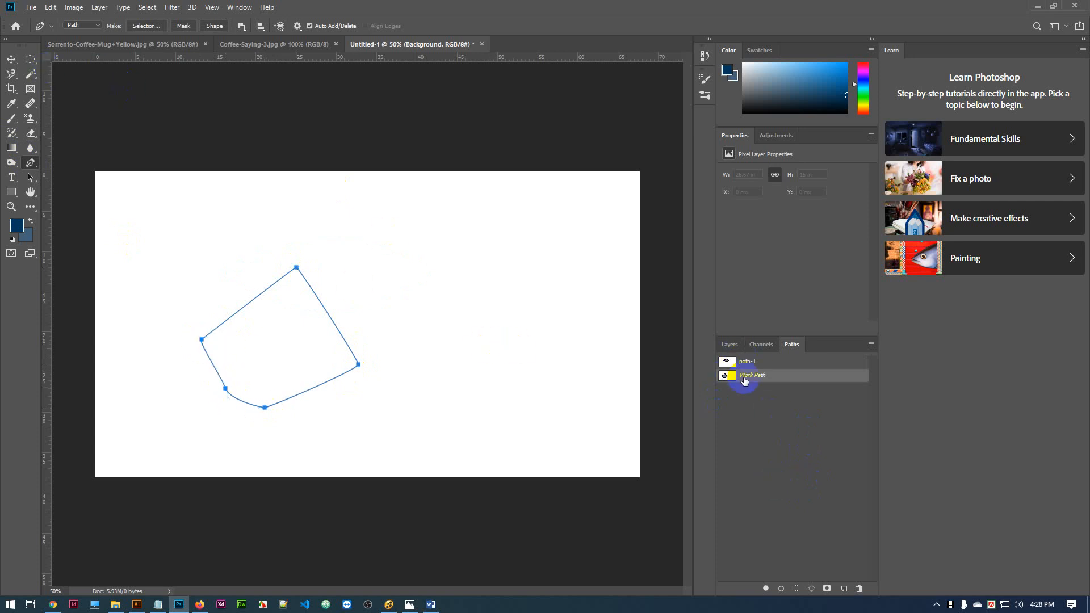
pyautogui.click(782, 364)
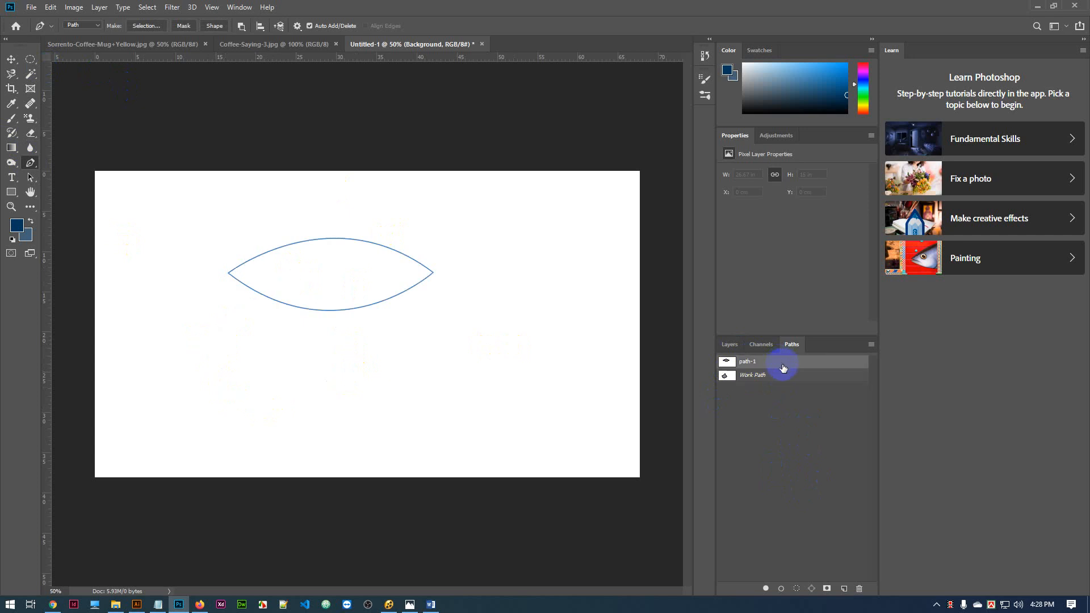
pyautogui.click(783, 377)
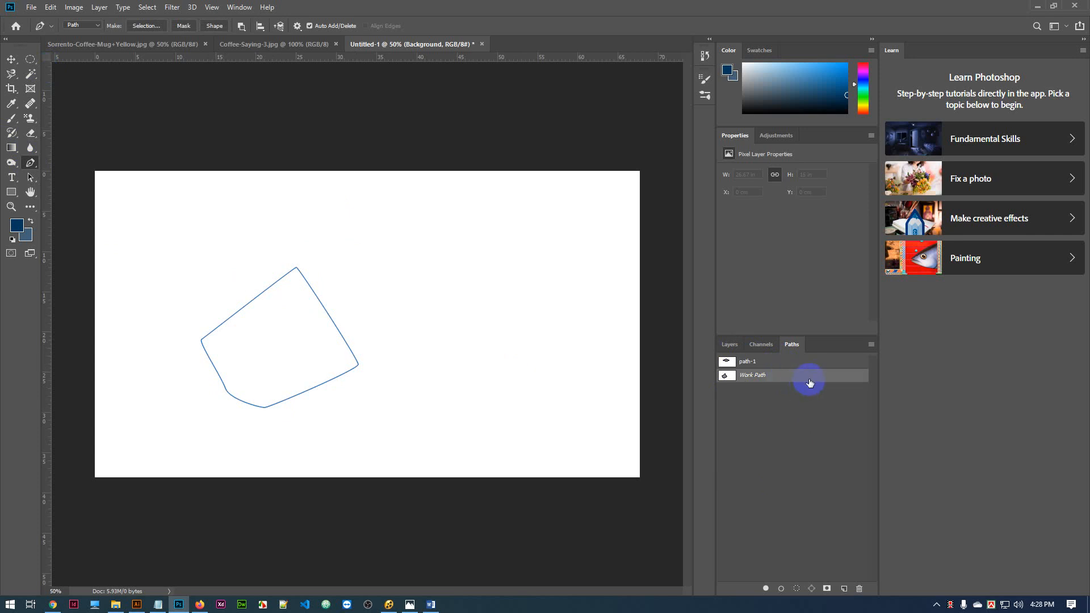
pyautogui.moveTo(857, 376); pyautogui.dragTo(859, 589)
# - Select the Shape 1 layer, check its shape path, and activate path-1 to select anchors with a selection box
pyautogui.click(728, 345)
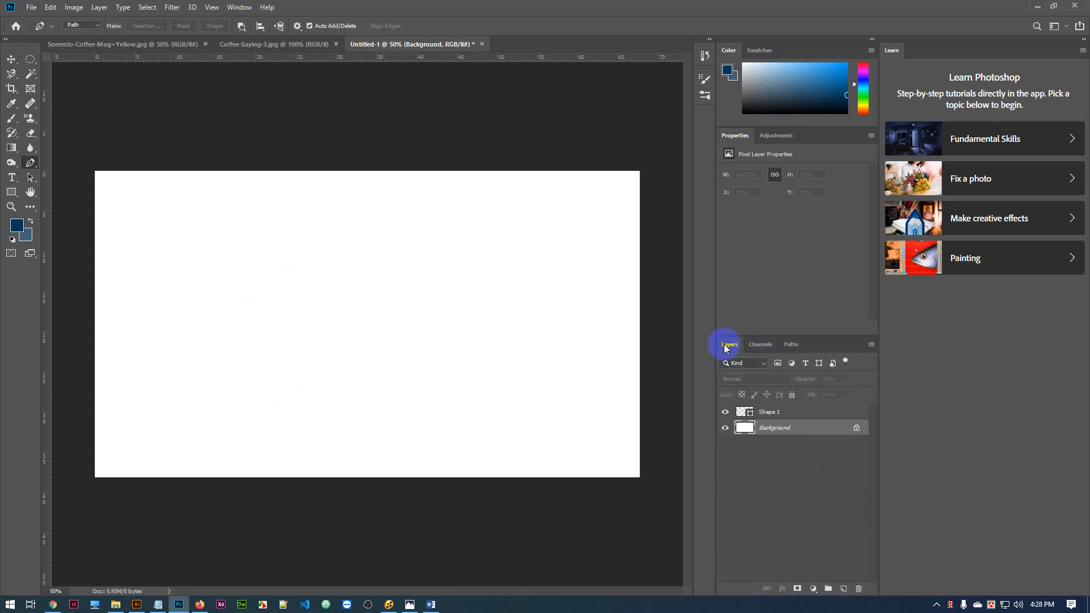
pyautogui.click(801, 412)
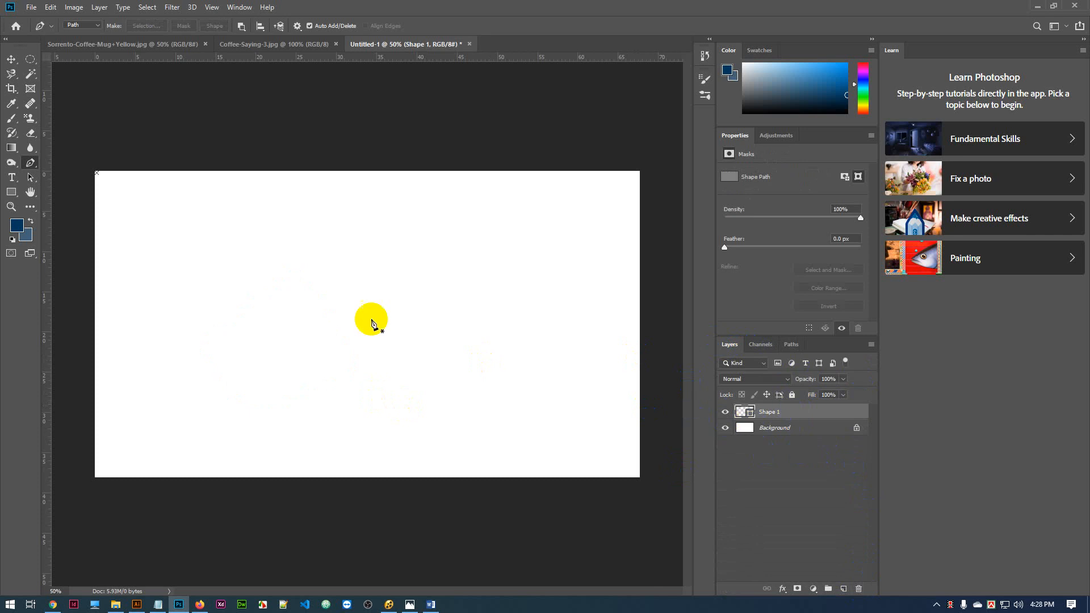
pyautogui.click(787, 346)
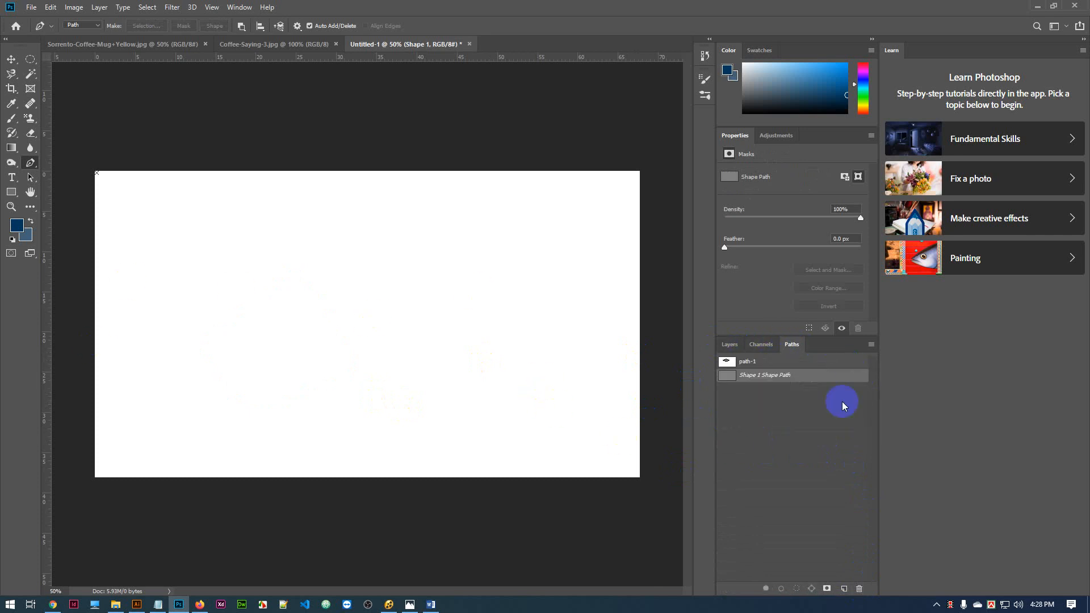
pyautogui.click(785, 365)
pyautogui.click(729, 344)
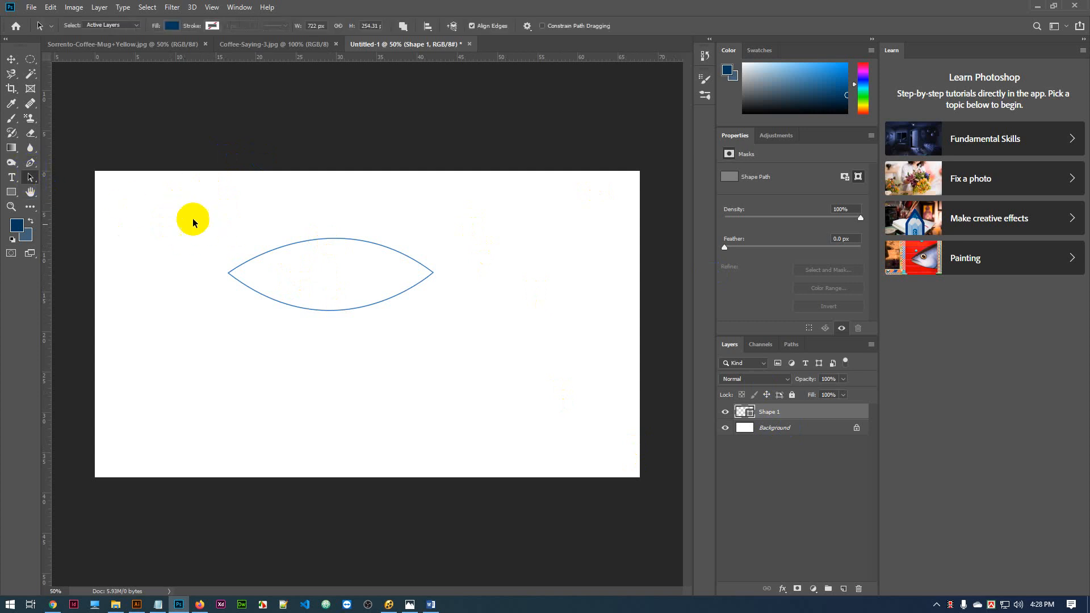
pyautogui.moveTo(193, 218); pyautogui.dragTo(325, 393)
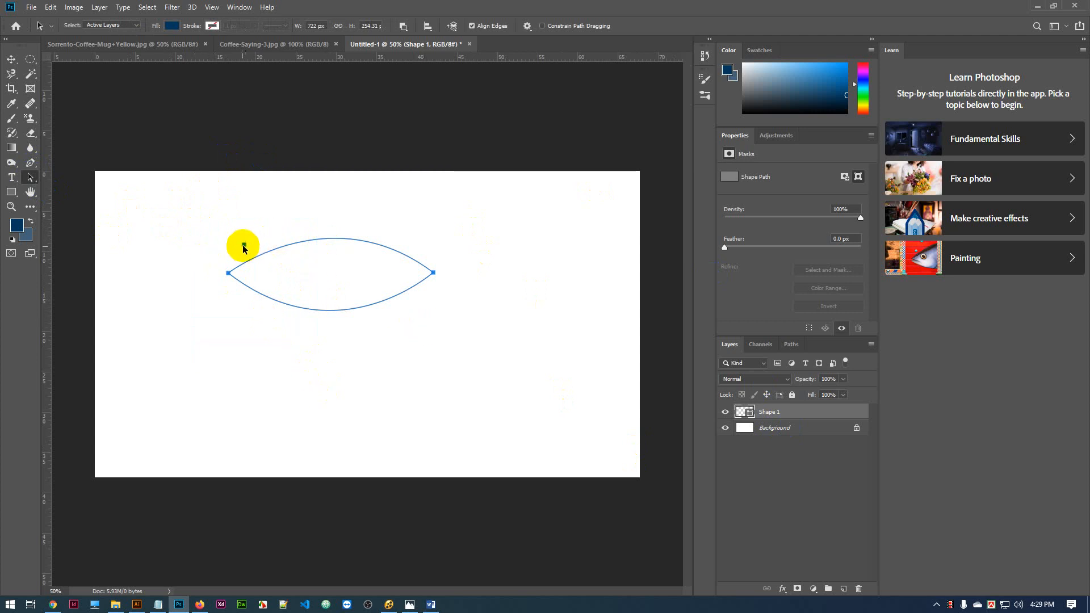
# - Delete the Shape 1 Shape Path and check the layer list
pyautogui.click(791, 344)
pyautogui.moveTo(800, 384); pyautogui.dragTo(866, 589)
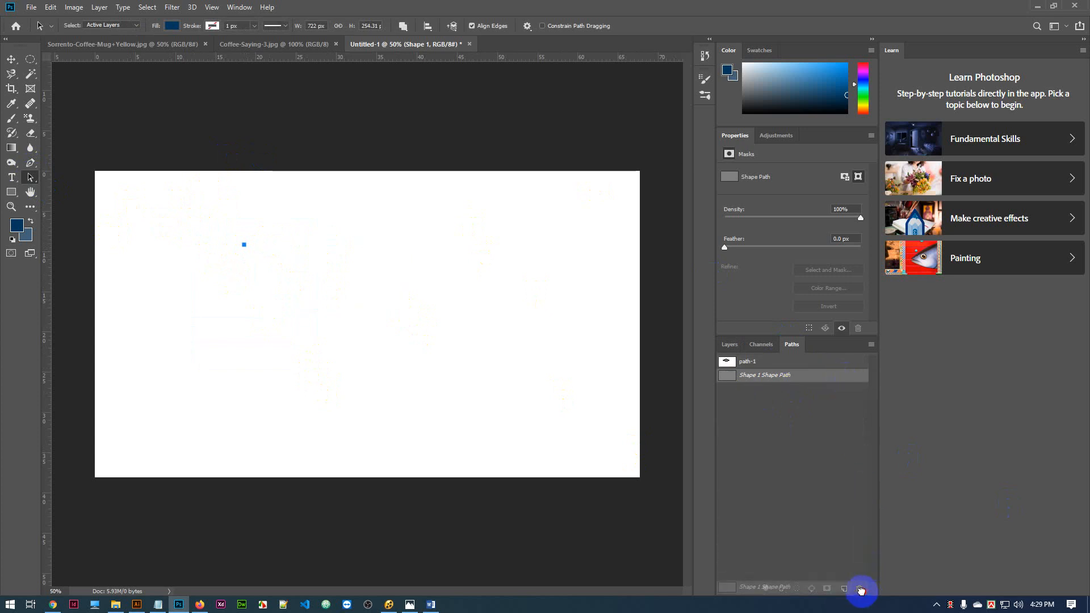
pyautogui.click(731, 344)
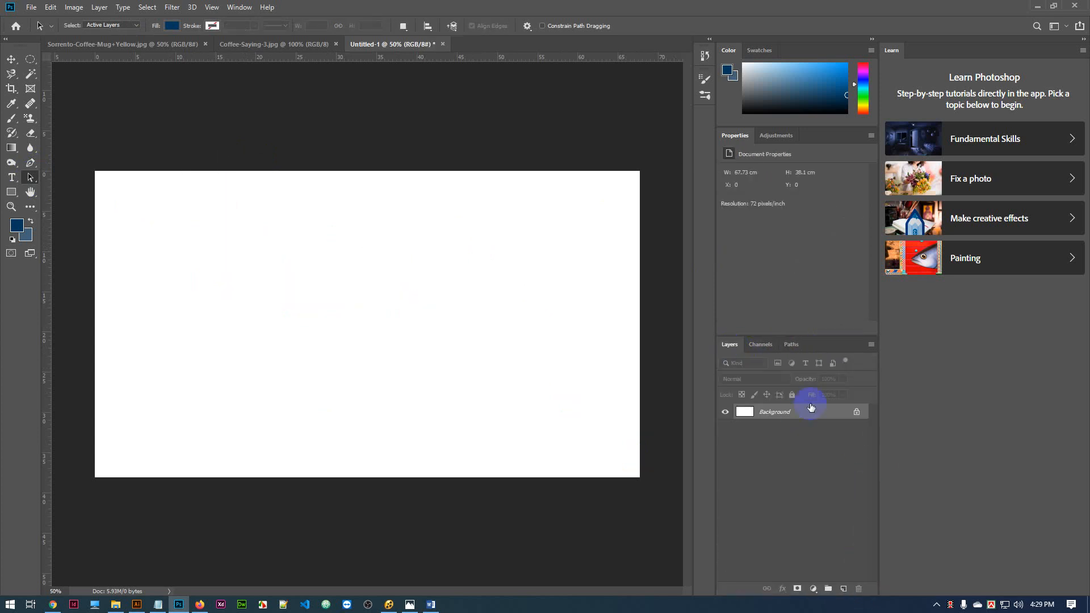
# - Activate path-1 and select the whole leaf path with a selection box so both anchors are selected
pyautogui.click(791, 344)
pyautogui.click(791, 362)
pyautogui.click(730, 344)
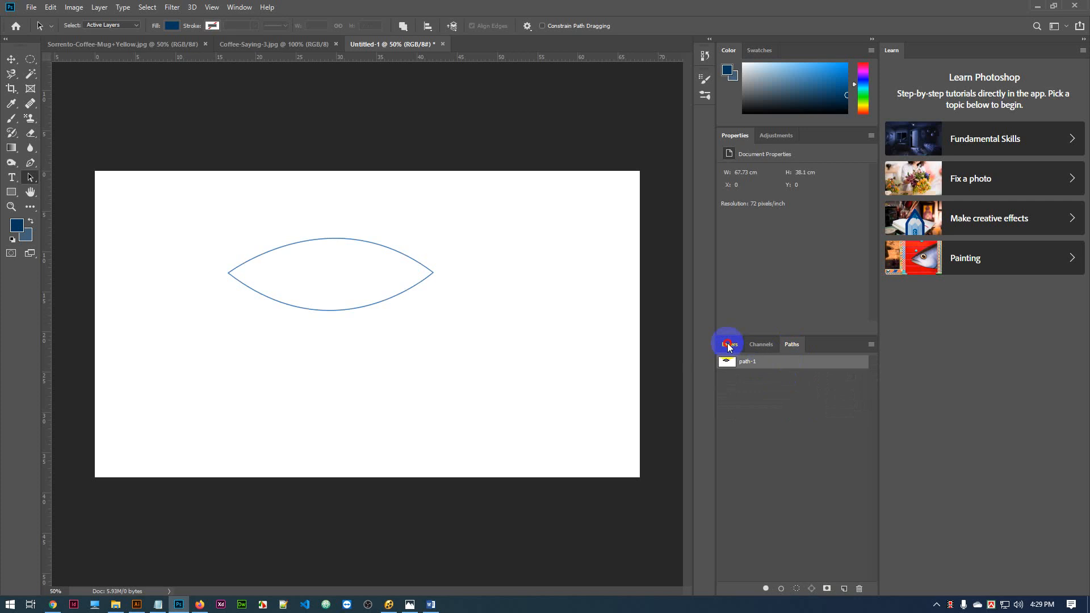
pyautogui.moveTo(196, 211); pyautogui.dragTo(464, 361)
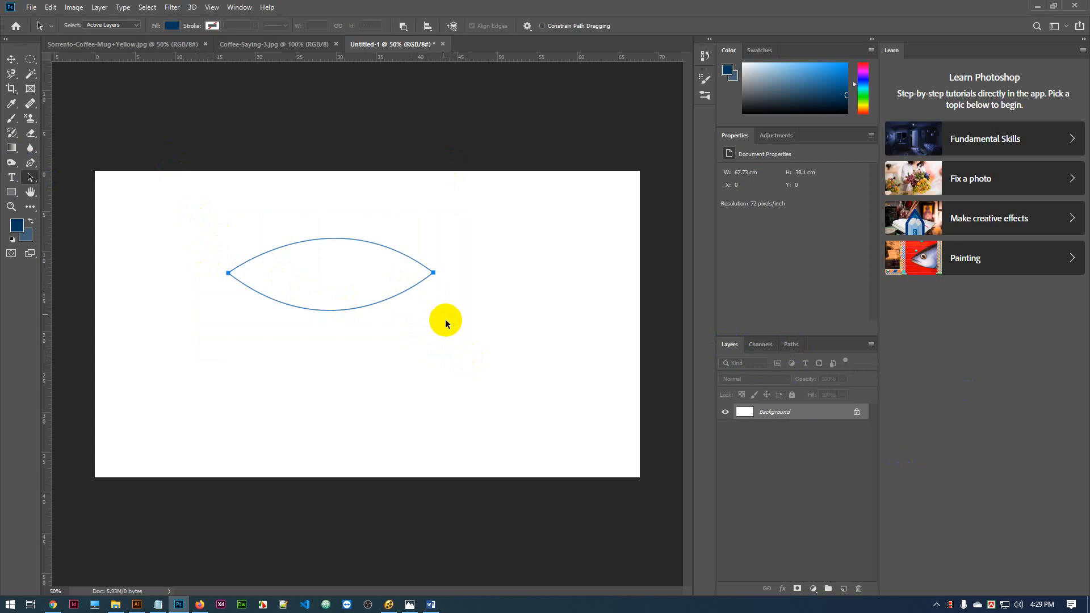
# - Undo a trial edit on the leaf's left anchor and add an anchor point on its lower-left curve with the Pen tool
pyautogui.click(30, 163)
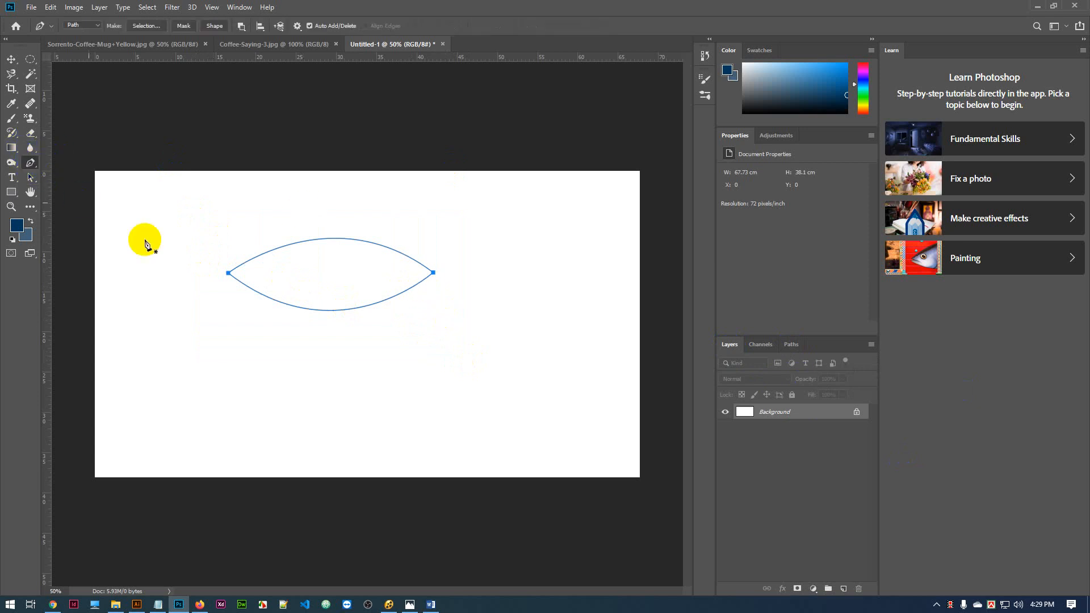
pyautogui.click(229, 274)
pyautogui.hotkey('ctrl', 'z')
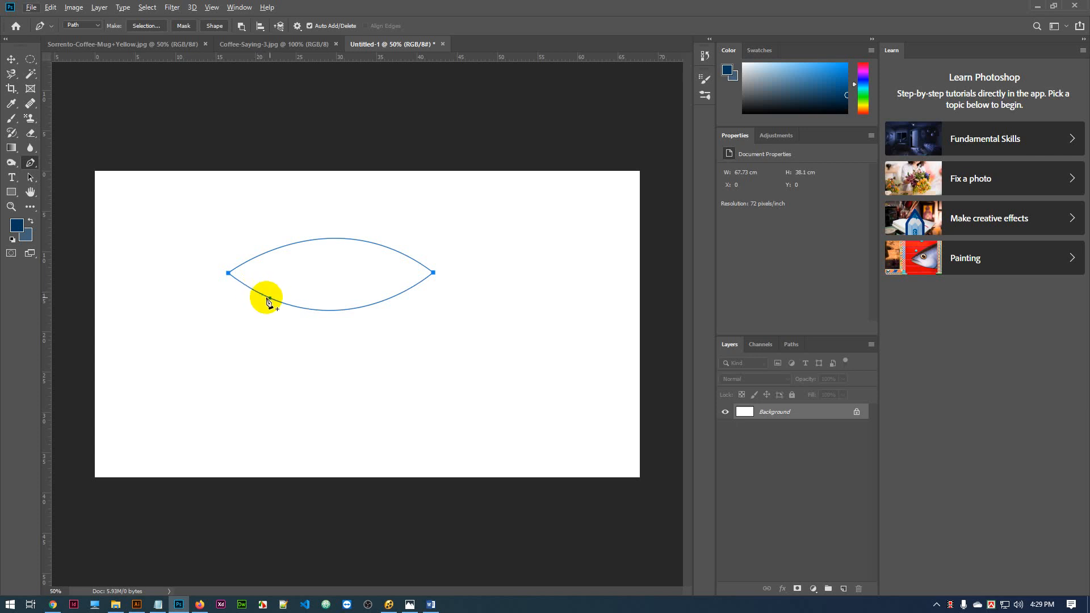
pyautogui.click(265, 296)
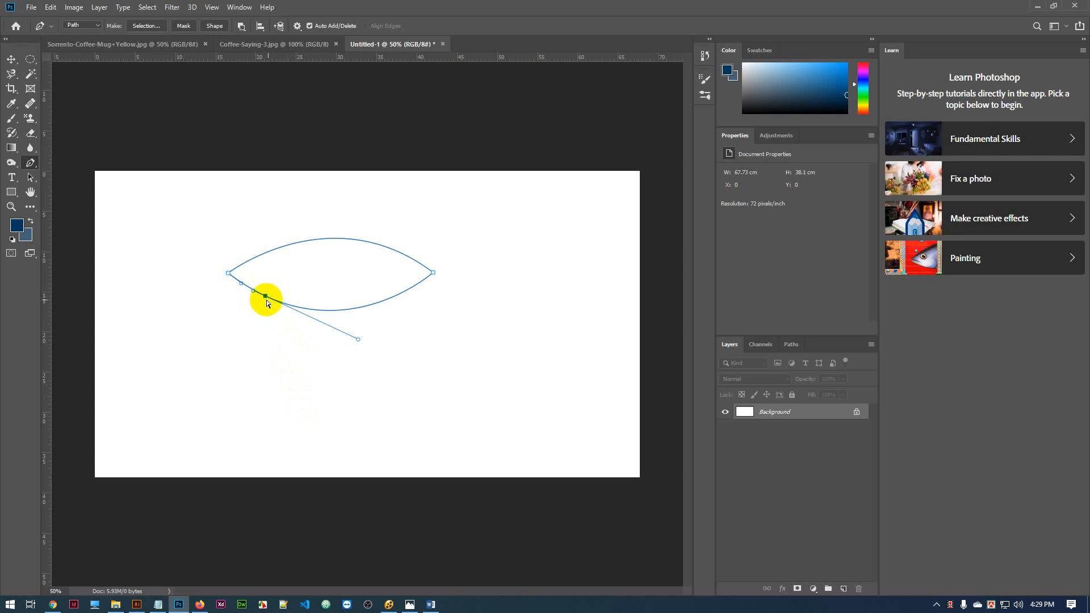
# - Try moving the added anchor to the middle of the leaf's lower edge and swinging its long handle downward
pyautogui.moveTo(265, 296); pyautogui.dragTo(326, 290)
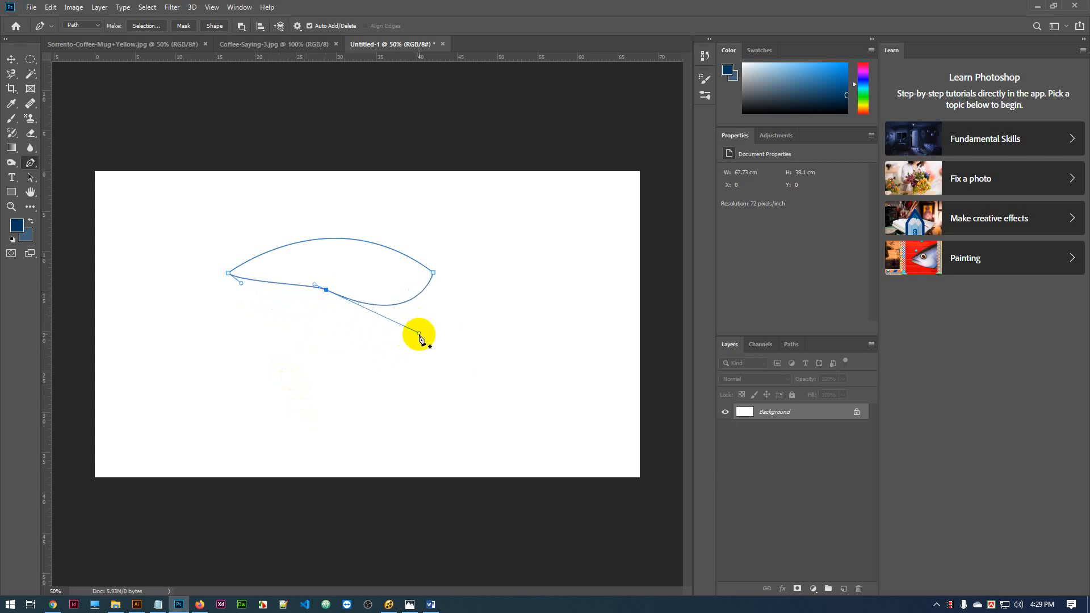
pyautogui.moveTo(419, 333); pyautogui.dragTo(373, 373)
pyautogui.hotkey('ctrl', 'z')
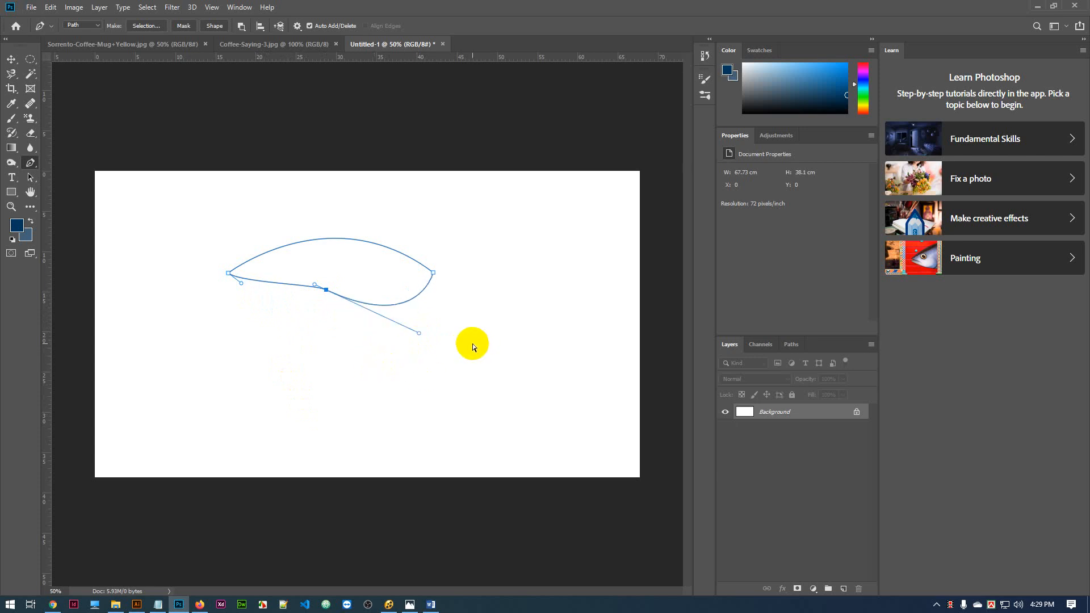
# - Undo the anchor move, and step back and forward through the earlier path and layer edits
pyautogui.hotkey('ctrl', 'z')
pyautogui.hotkey('ctrl', 'z')
pyautogui.hotkey('ctrl', 'z')
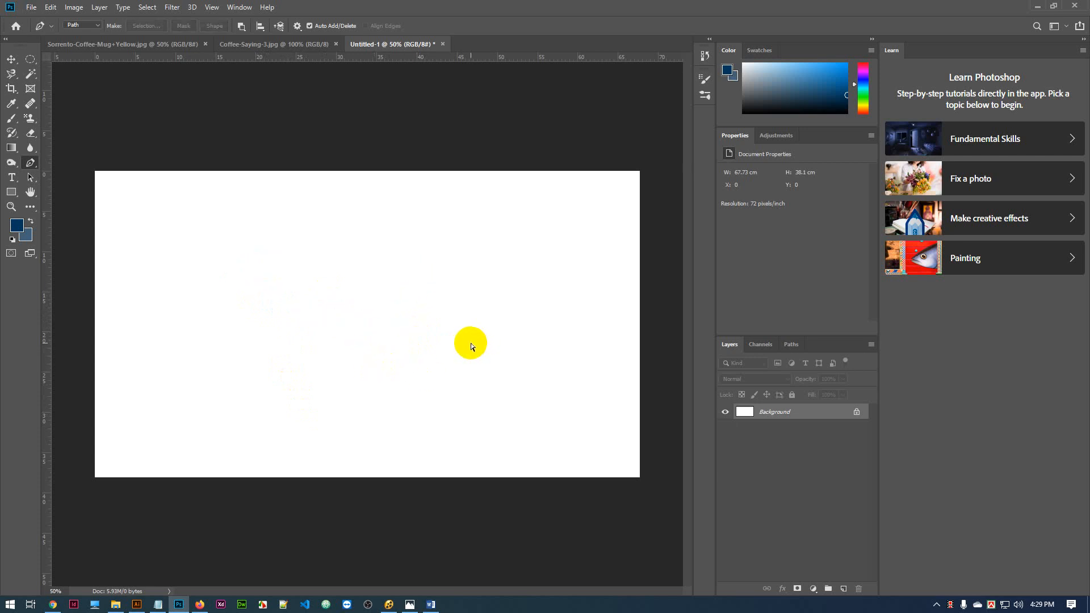
pyautogui.hotkey('ctrl', 'shift', 'z')
pyautogui.hotkey('ctrl', 'z')
pyautogui.hotkey('ctrl', 'z')
pyautogui.hotkey('ctrl', 'z')
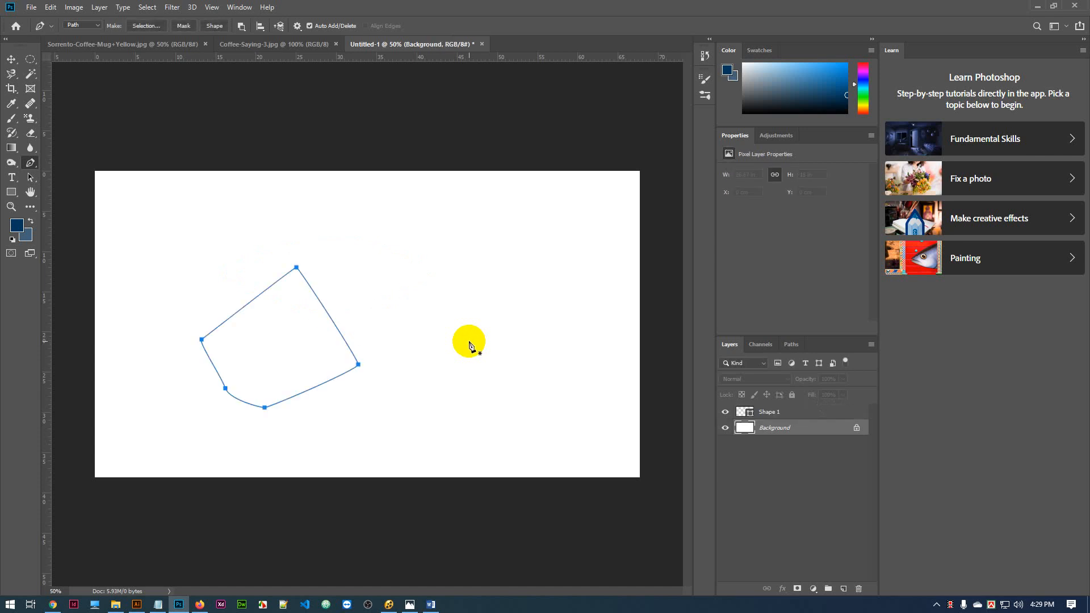
pyautogui.hotkey('ctrl', 'shift', 'z')
pyautogui.hotkey('ctrl', 'shift', 'z')
pyautogui.hotkey('ctrl', 'shift', 'z')
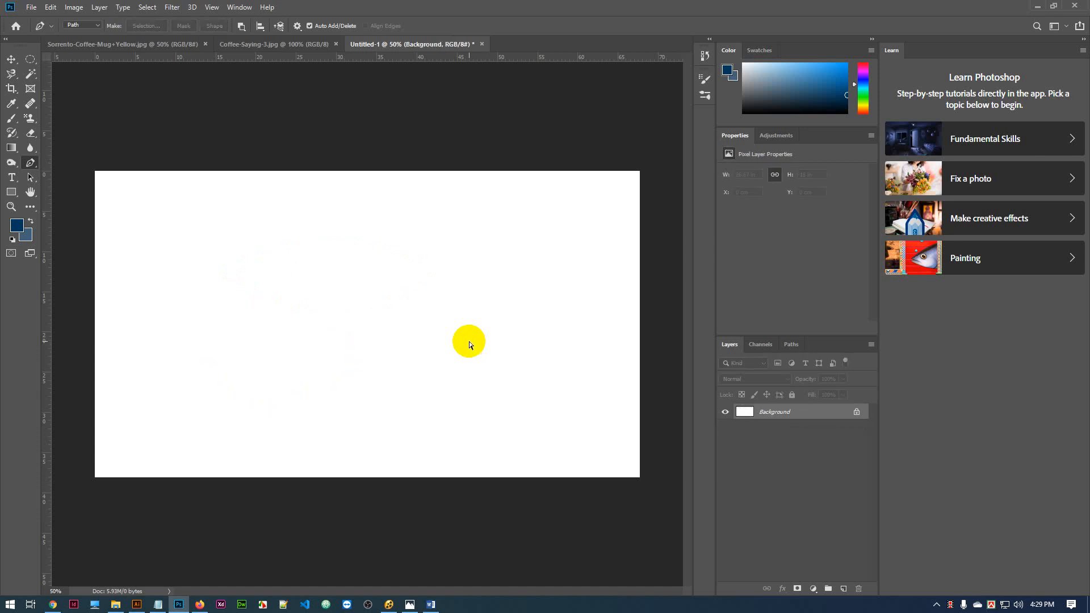
pyautogui.click(36, 169)
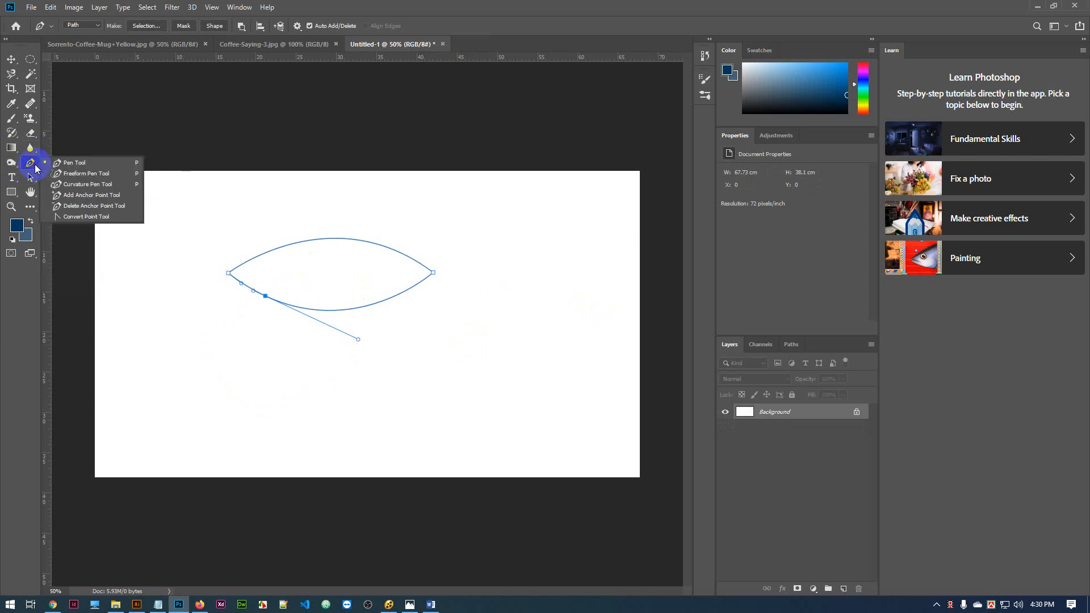
pyautogui.keyDown('ctrl'); pyautogui.click(262, 279); pyautogui.keyUp('ctrl')
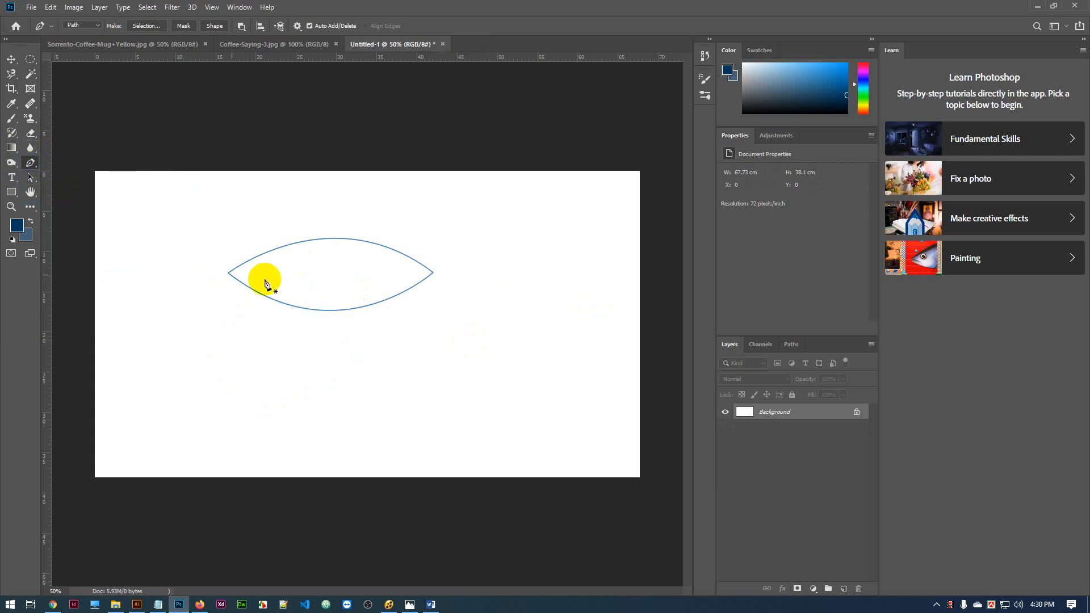
pyautogui.click(31, 166)
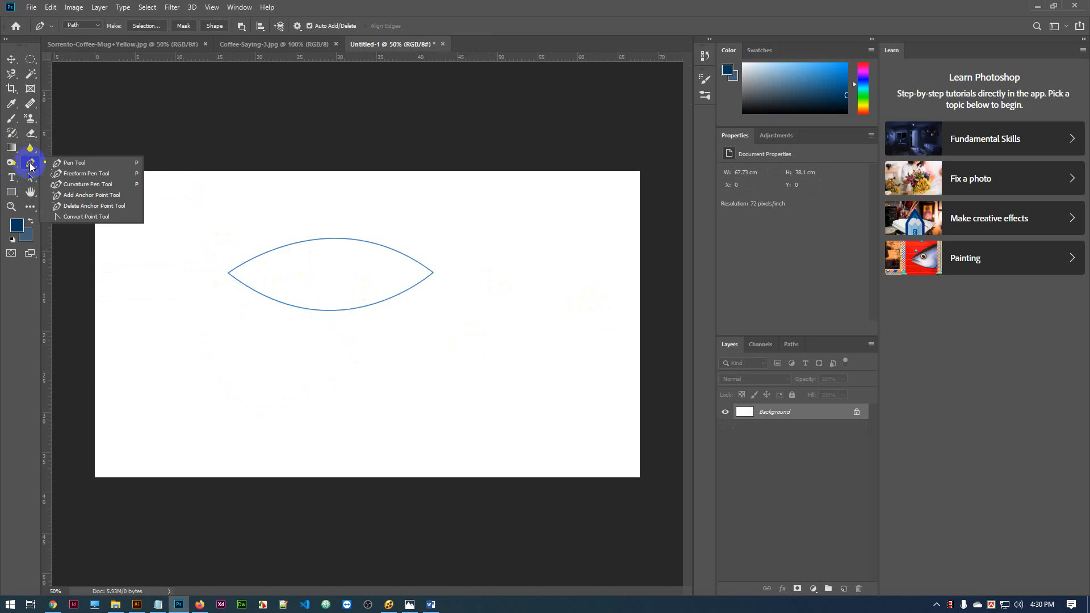
pyautogui.click(31, 165)
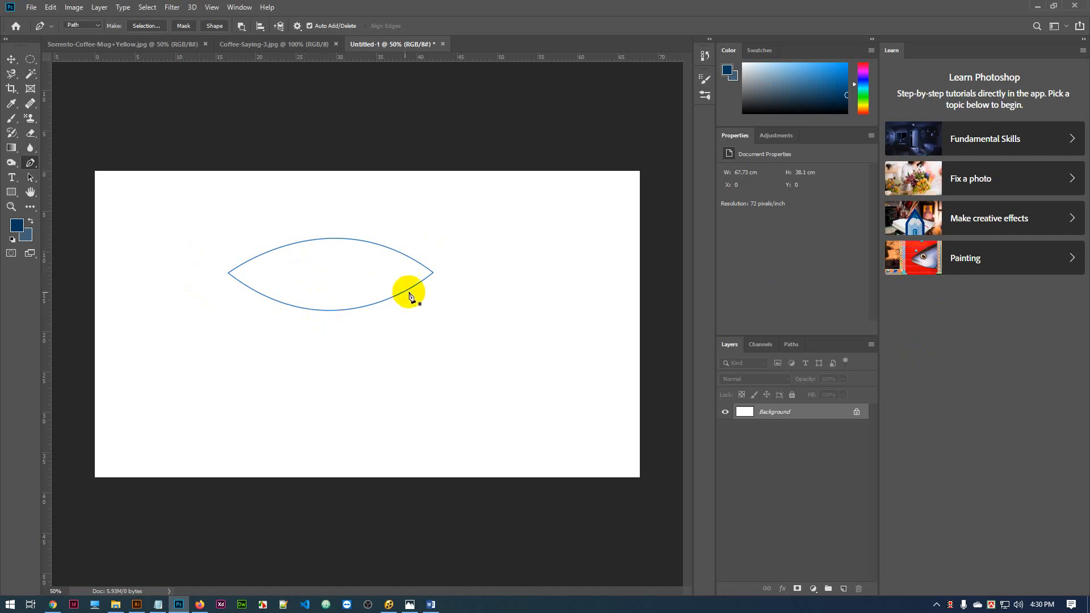
# - Try making a new anti-aliased selection from the leaf path with a feather radius of 0, invert it, and undo both changes
pyautogui.click(382, 265)
pyautogui.rightClick(381, 264)
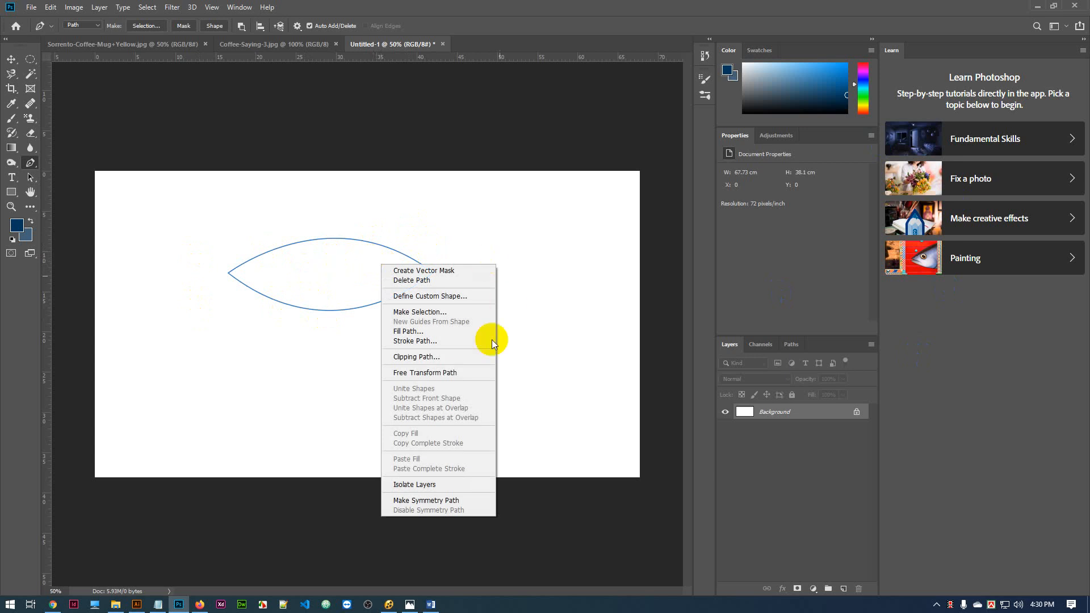
pyautogui.click(429, 314)
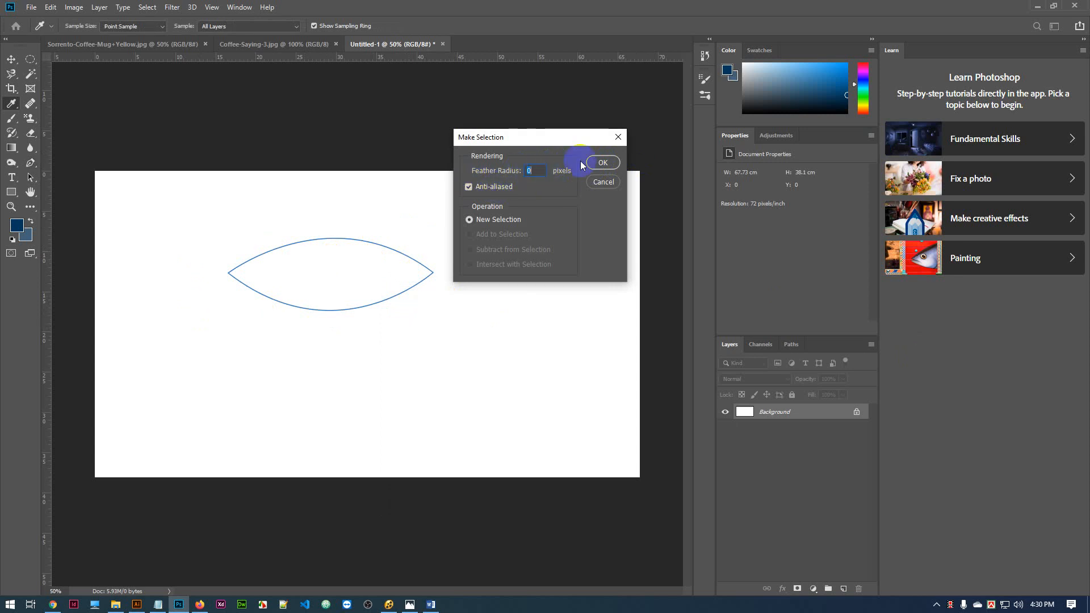
pyautogui.click(602, 163)
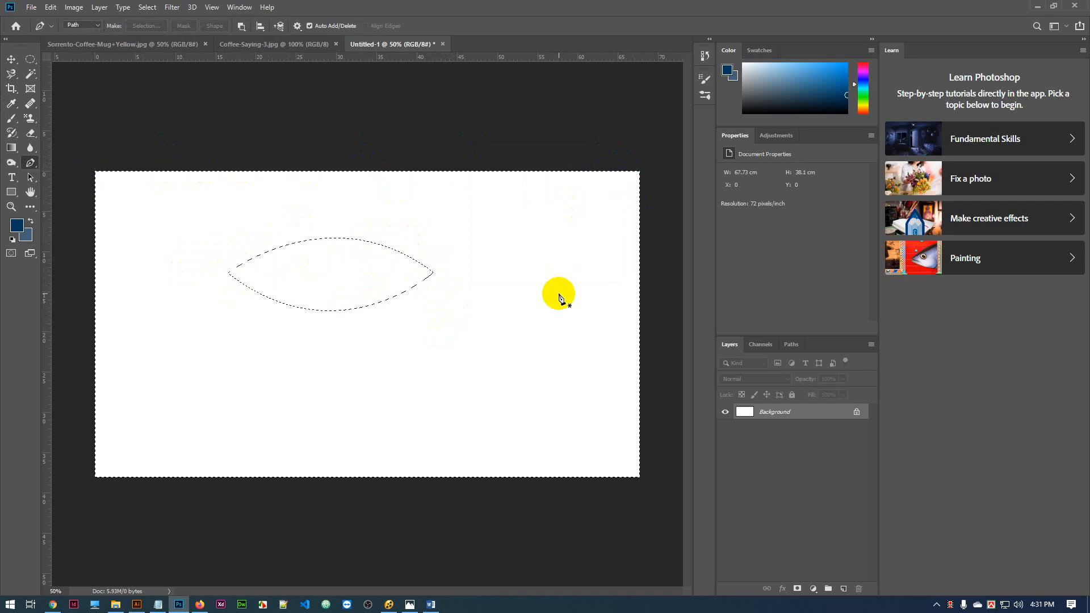
pyautogui.hotkey('ctrl', 'shift', 'i')
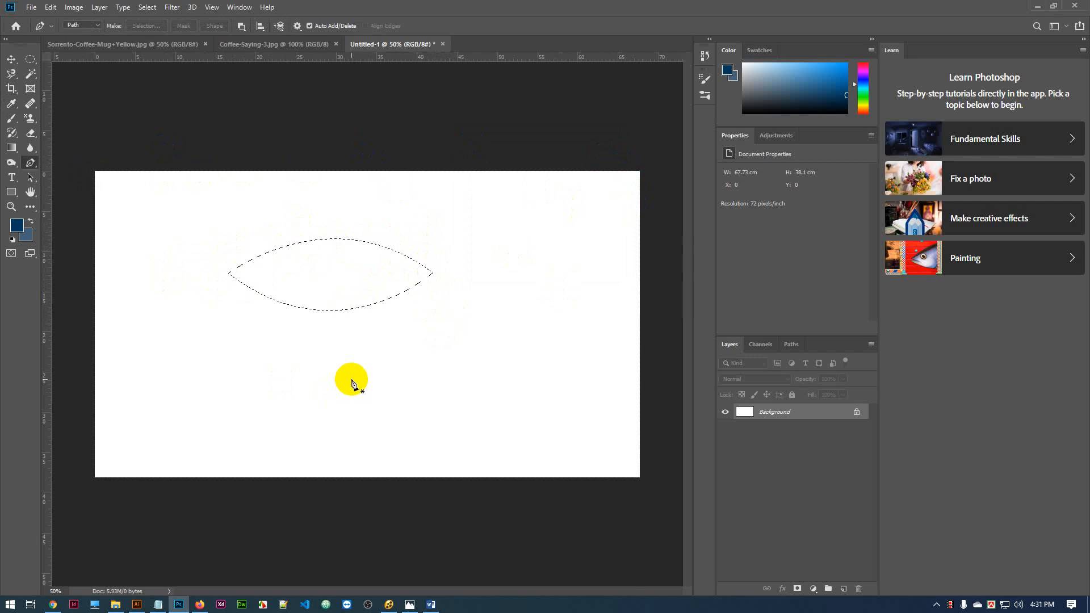
pyautogui.hotkey('ctrl', 'z')
pyautogui.hotkey('ctrl', 'z')
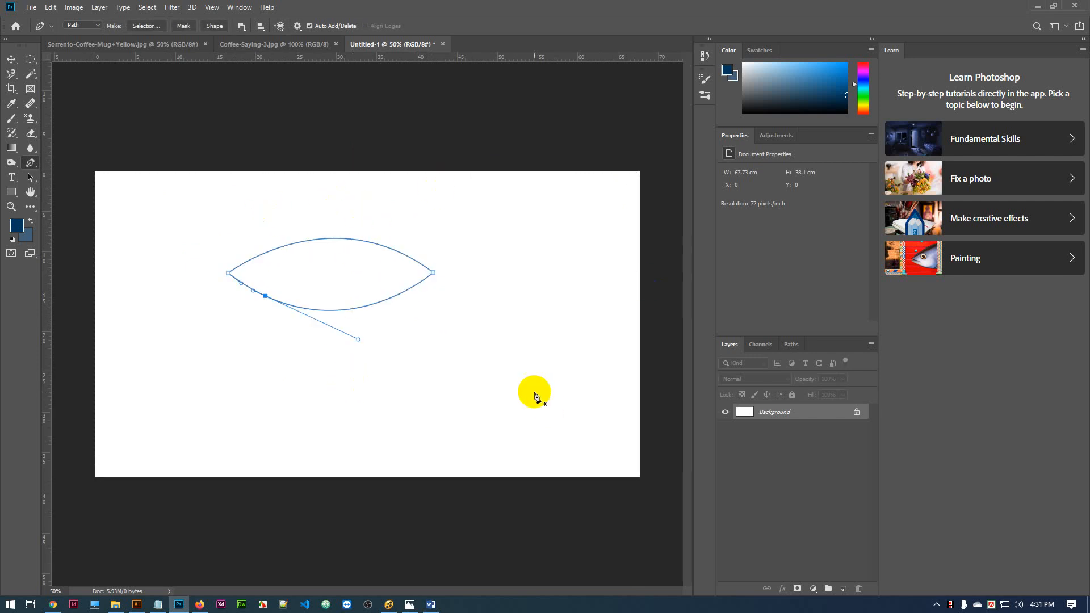
# - Try converting path-1 into a selection and inverting it to the leaf's interior, and undo the selection changes
pyautogui.click(792, 344)
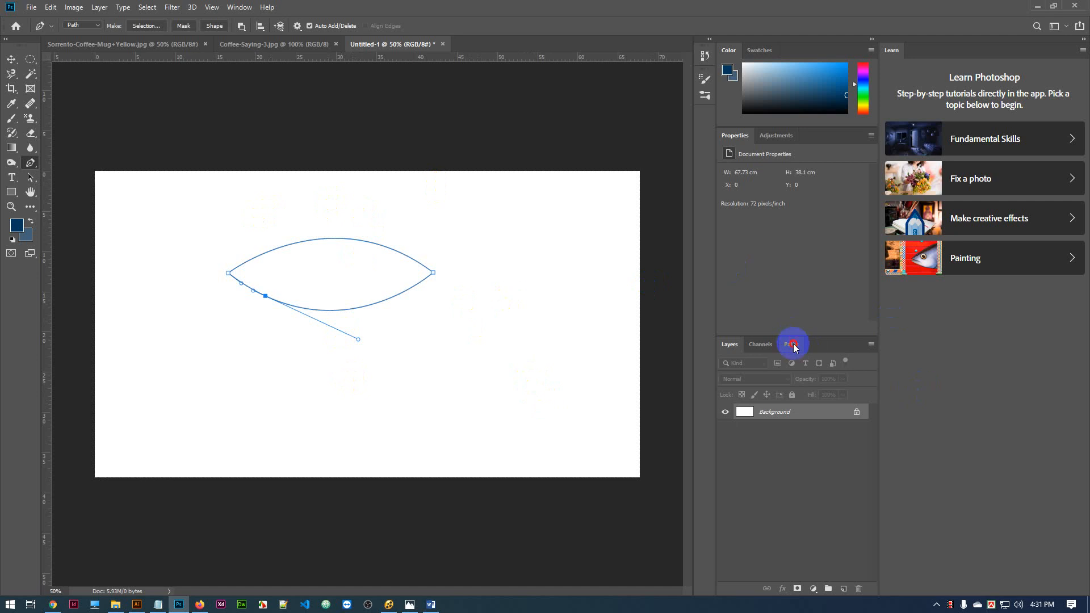
pyautogui.click(726, 363)
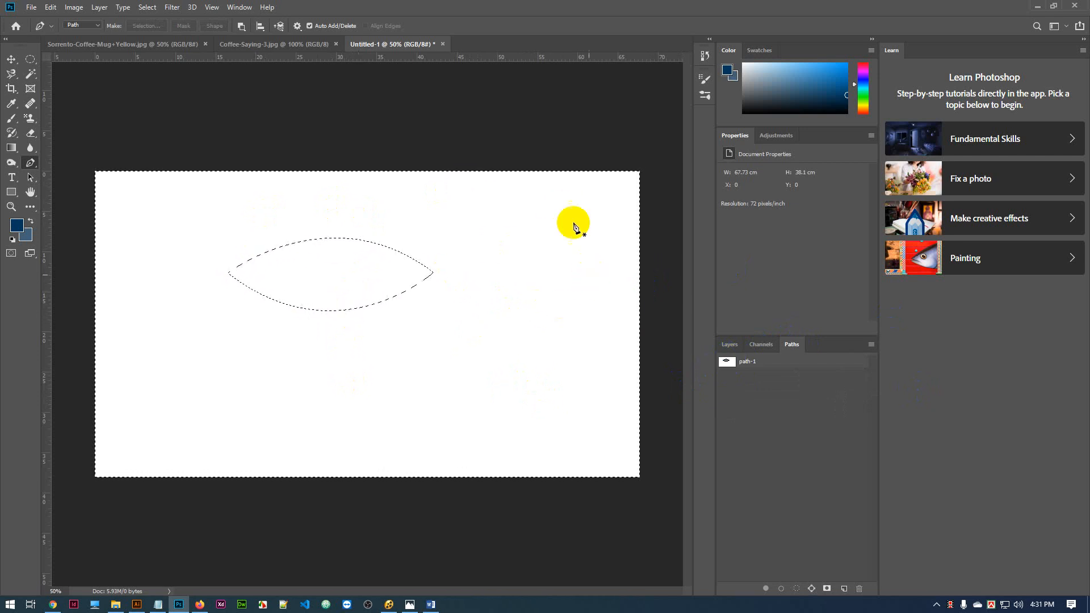
pyautogui.click(172, 7)
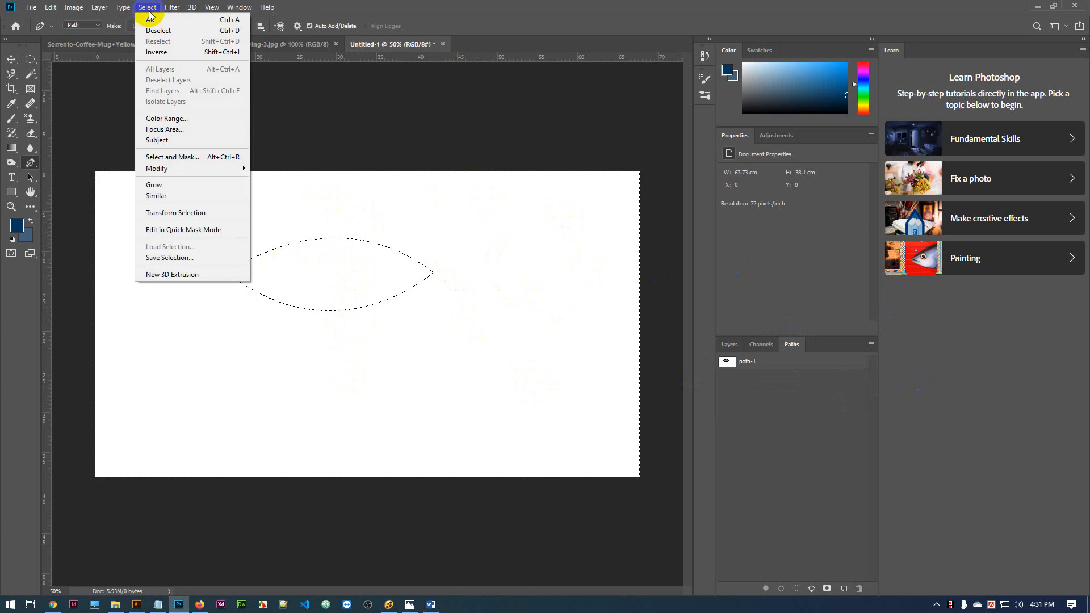
pyautogui.click(148, 10)
pyautogui.click(146, 8)
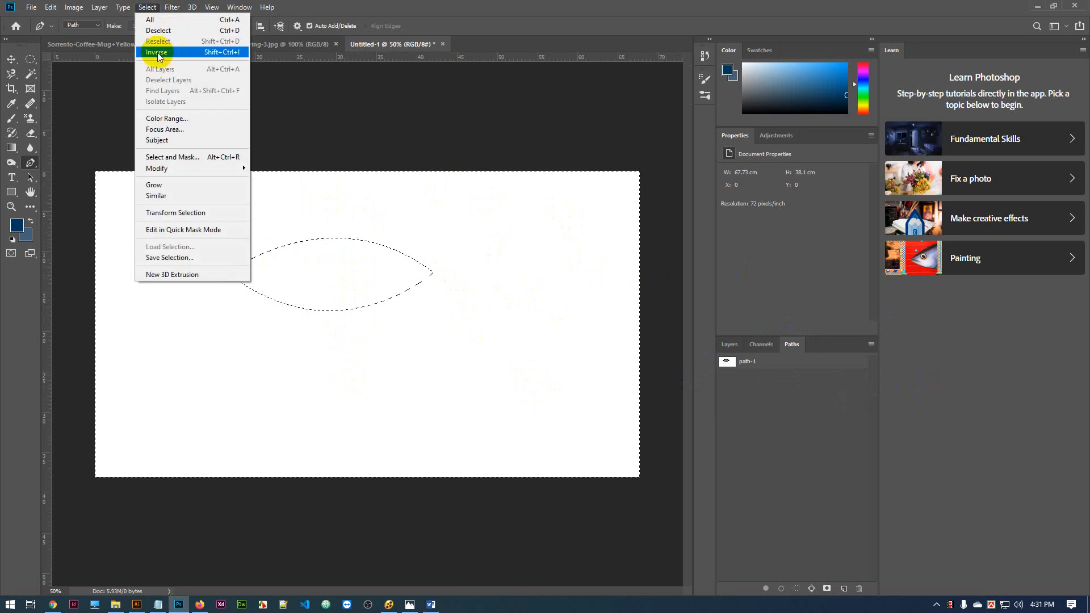
pyautogui.click(156, 53)
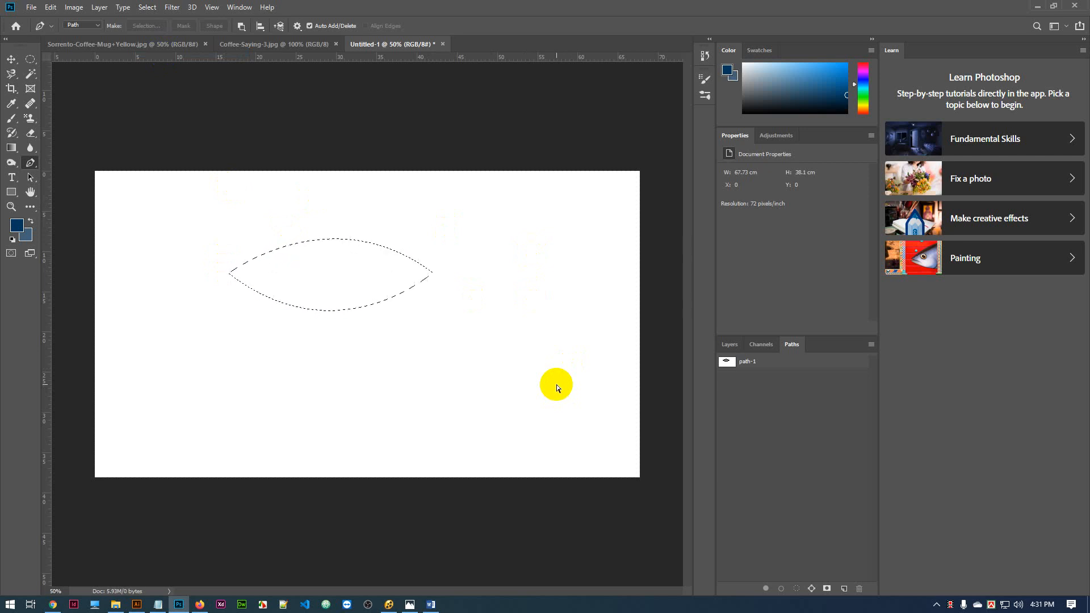
pyautogui.hotkey('ctrl', 'shift', 'i')
pyautogui.hotkey('ctrl', 'z')
pyautogui.hotkey('ctrl', 'z')
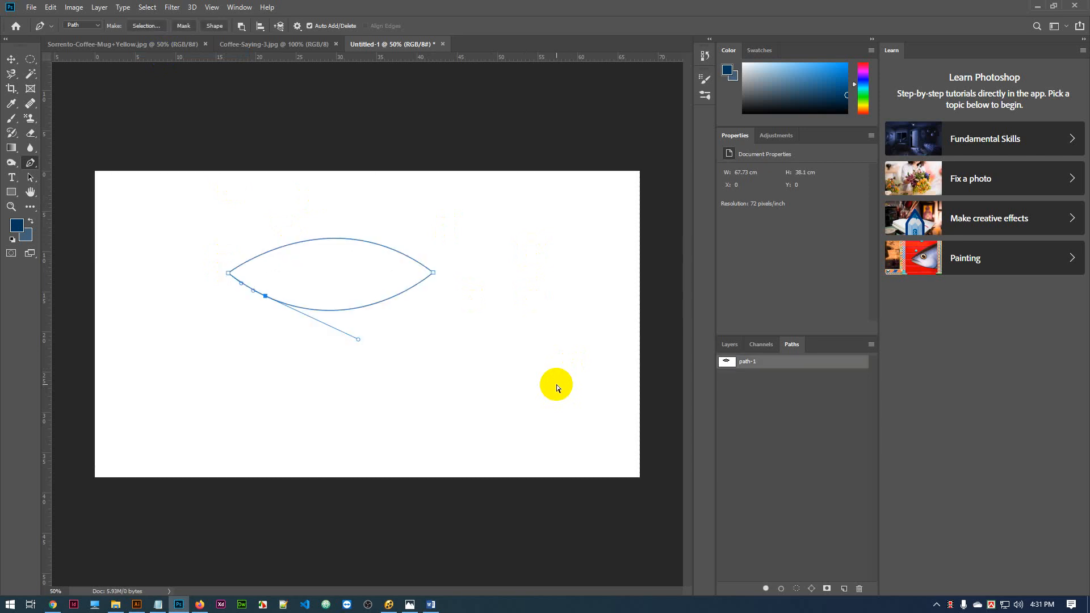
pyautogui.click(728, 345)
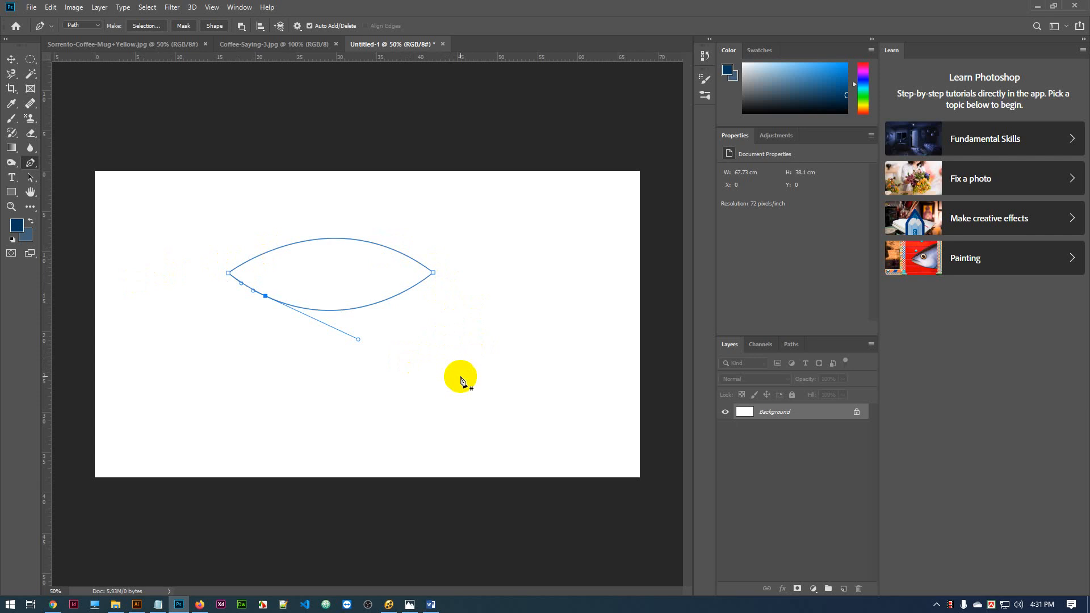
pyautogui.click(81, 25)
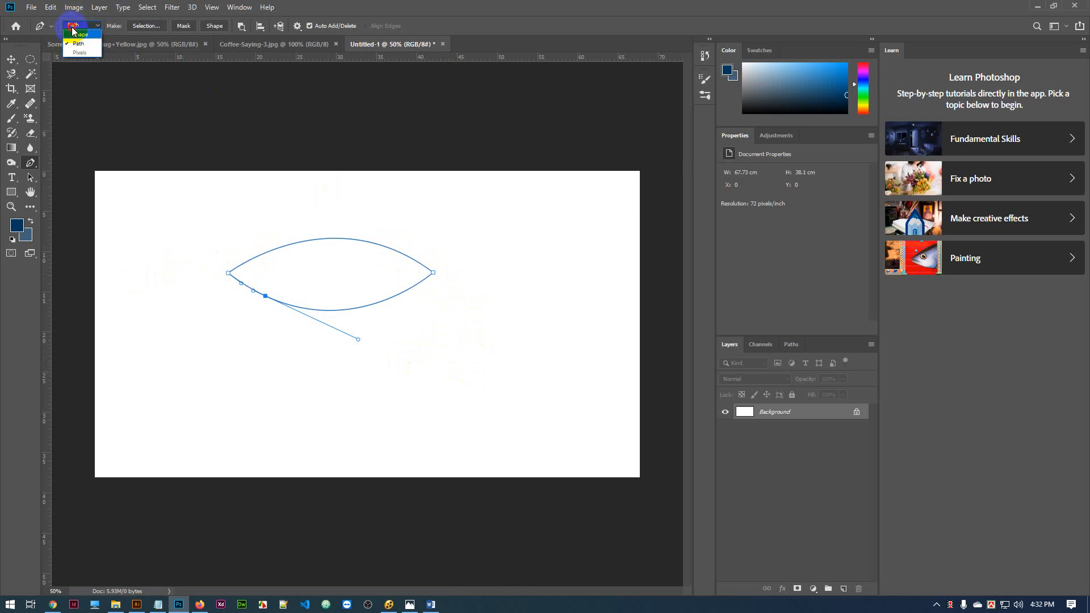
pyautogui.click(73, 28)
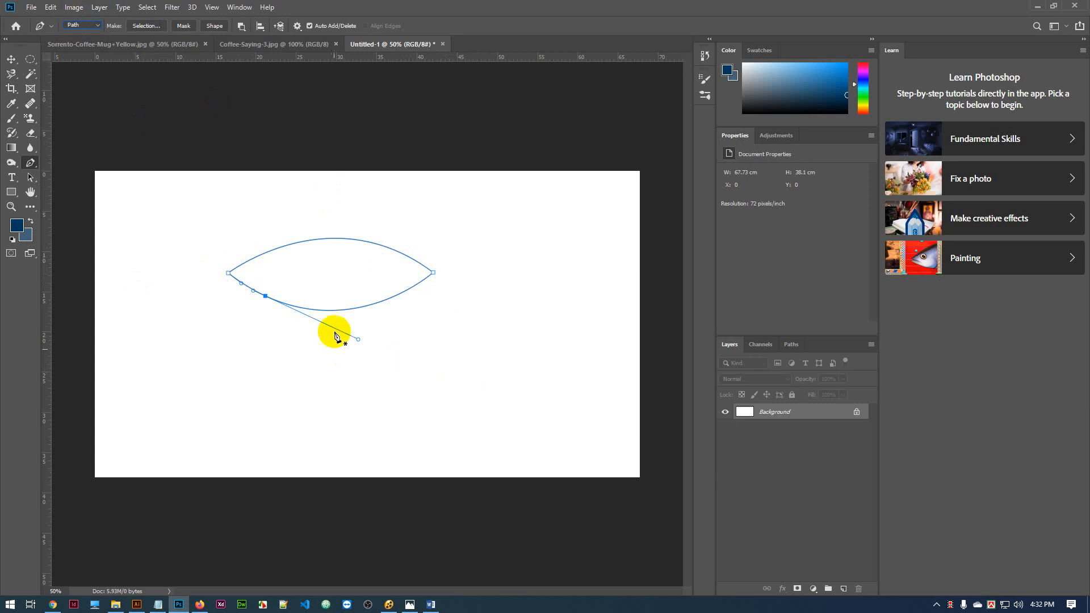
pyautogui.rightClick(334, 292)
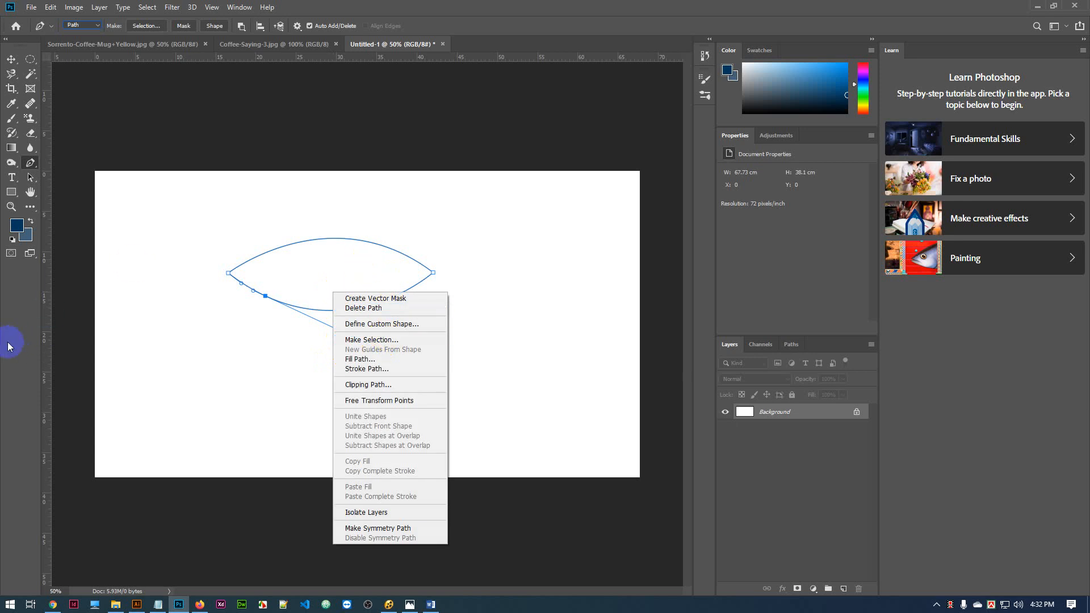
pyautogui.press('Escape')
pyautogui.click(791, 345)
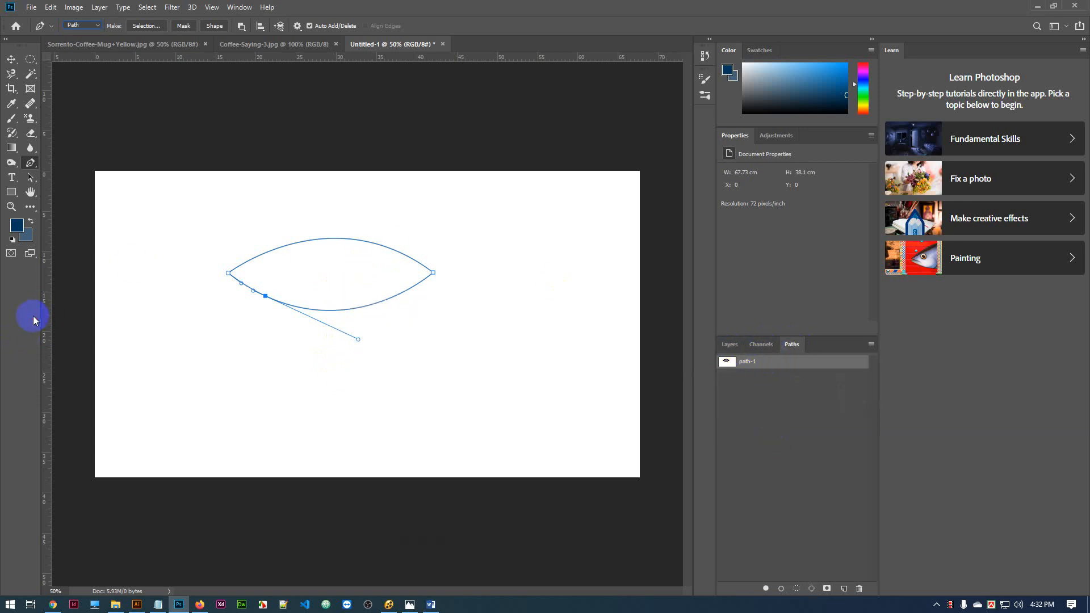
pyautogui.click(729, 344)
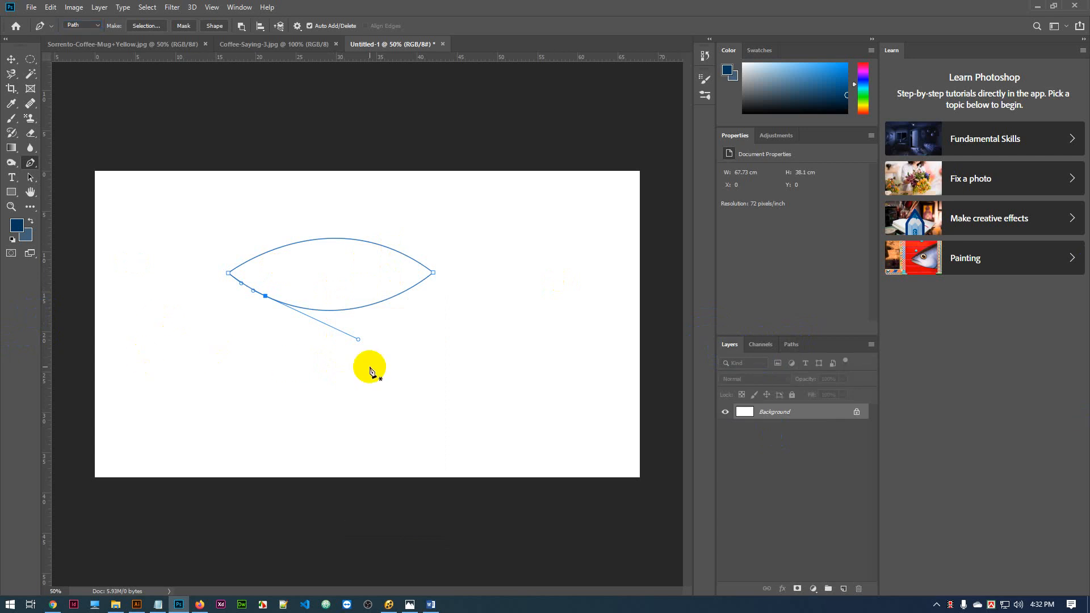
# - Convert path-1 into a selection of the leaf's interior, fill it with the dark blue foreground colour, and deselect
pyautogui.click(793, 345)
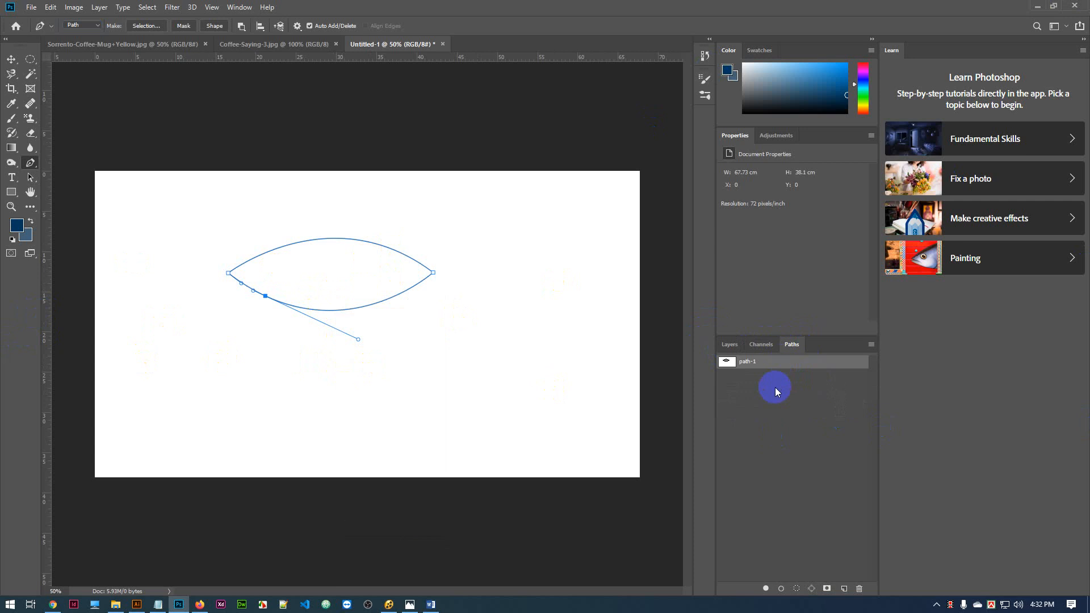
pyautogui.hotkey('ctrl', 'Return')
pyautogui.hotkey('ctrl', 'shift', 'i')
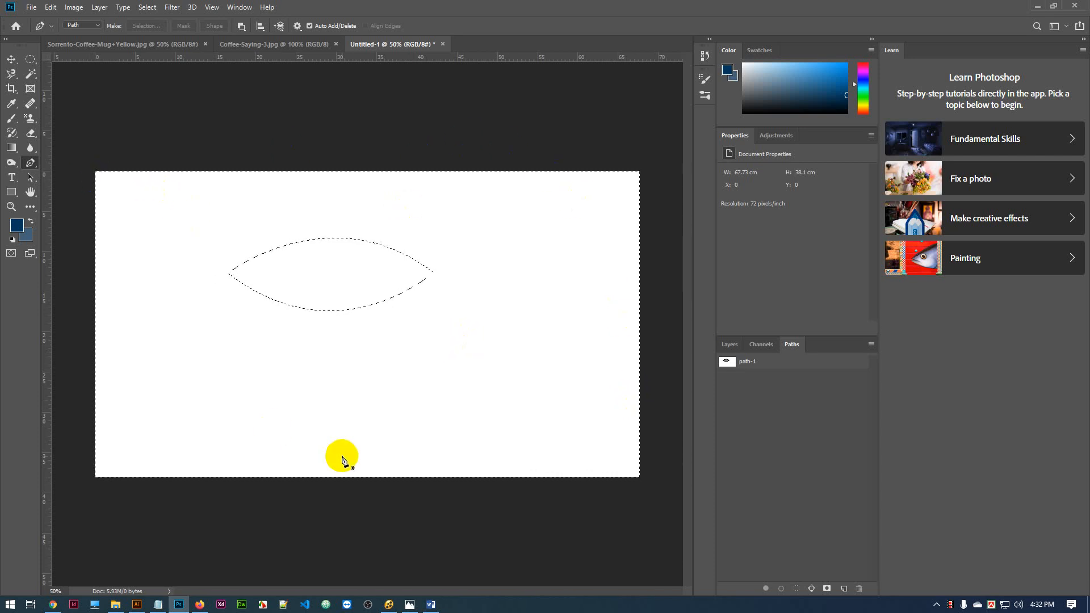
pyautogui.click(141, 7)
pyautogui.click(161, 49)
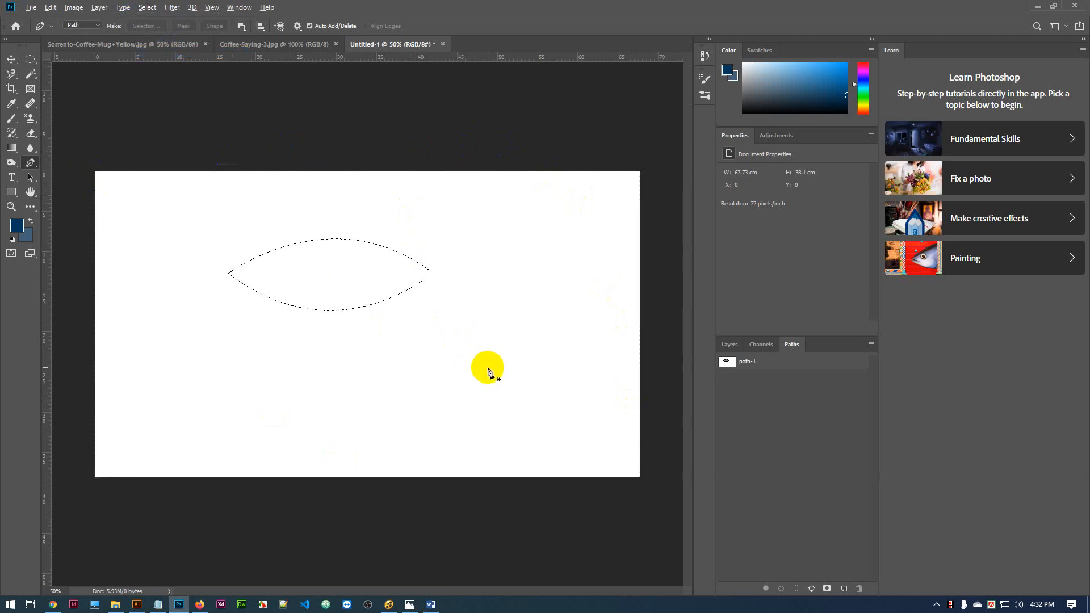
pyautogui.hotkey('alt', 'BackSpace')
pyautogui.click(336, 279)
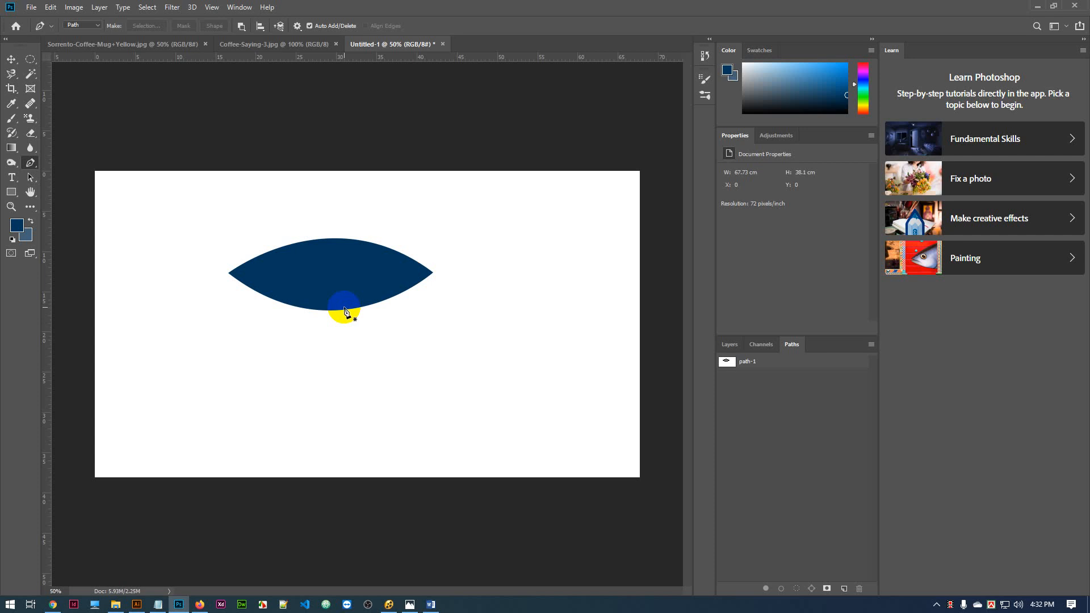
# - Undo the leaf's blue fill and the selection changes back to the editable path
pyautogui.click(729, 345)
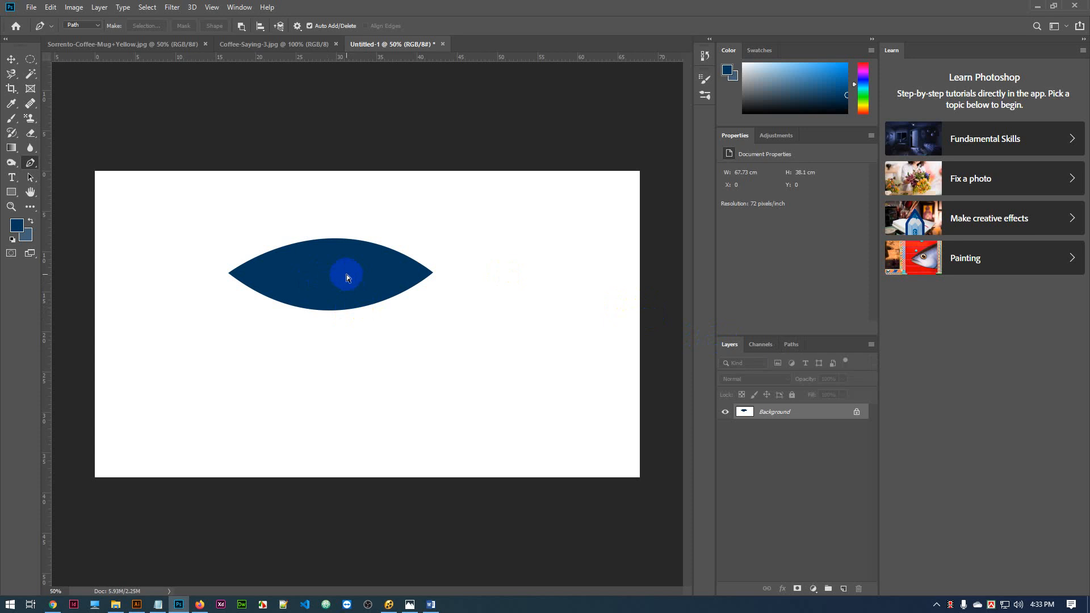
pyautogui.hotkey('ctrl', 'alt', 'z')
pyautogui.hotkey('ctrl', 'alt', 'z')
pyautogui.hotkey('ctrl', 'alt', 'z')
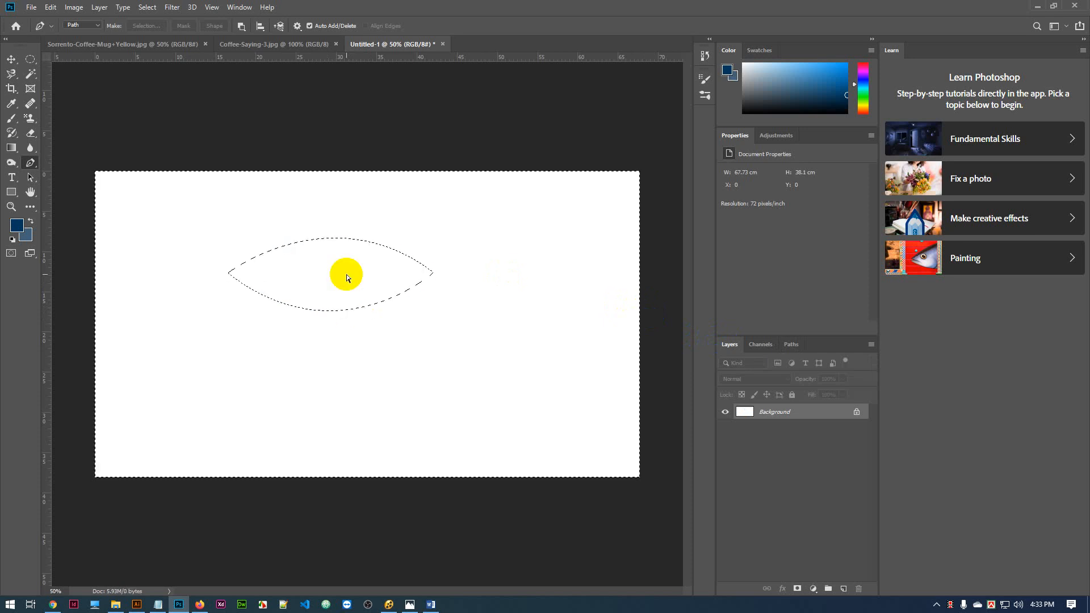
pyautogui.hotkey('ctrl', 'alt', 'z')
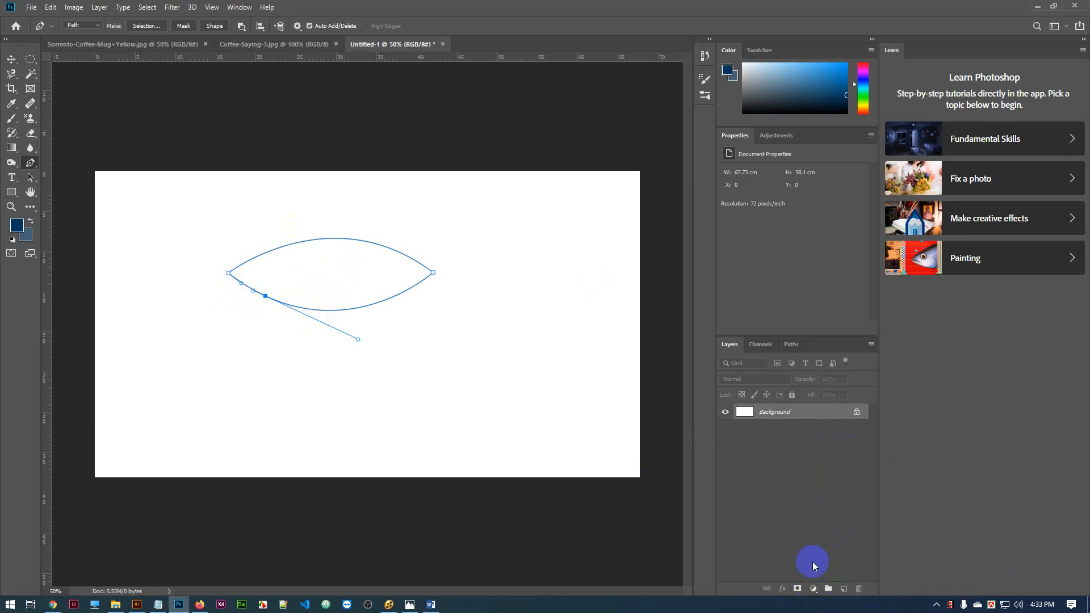
# - Try a Solid Color fill layer in #00385d masked by the leaf path, check it with the Background layer hidden, and undo
pyautogui.click(814, 592)
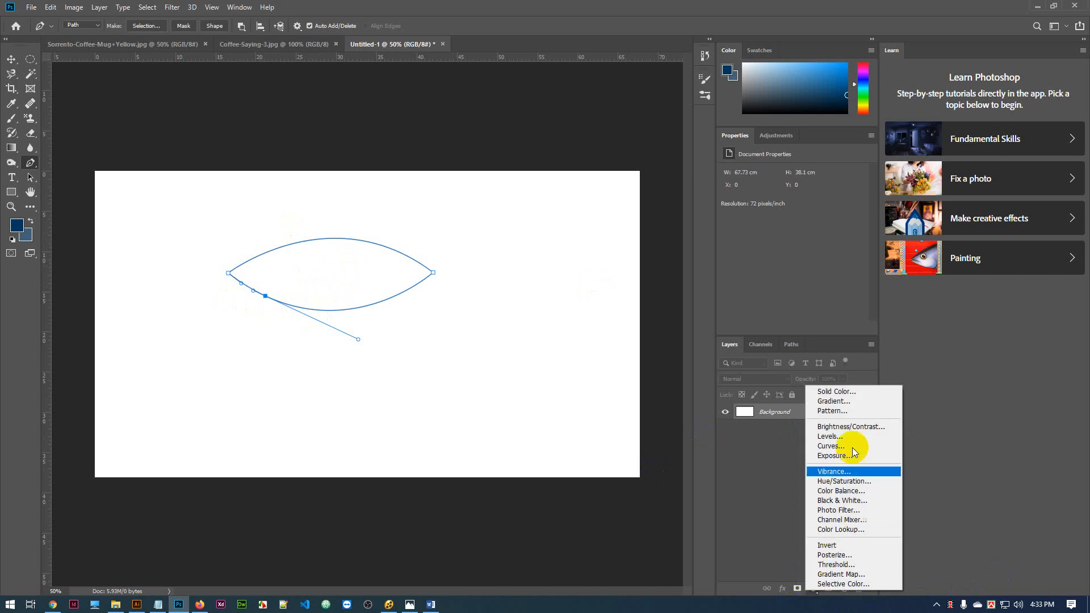
pyautogui.click(841, 393)
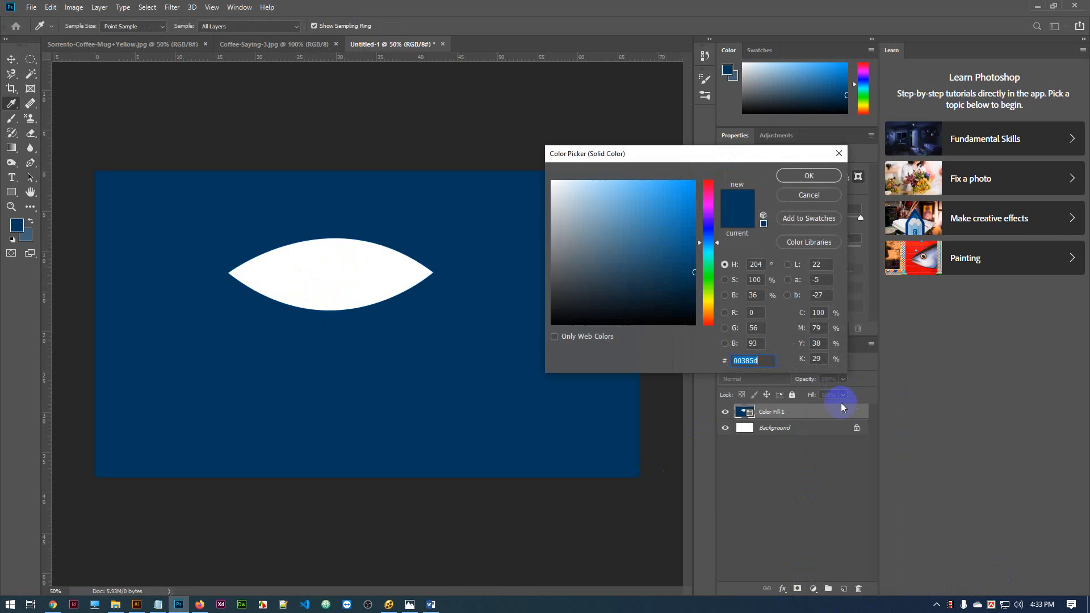
pyautogui.click(810, 176)
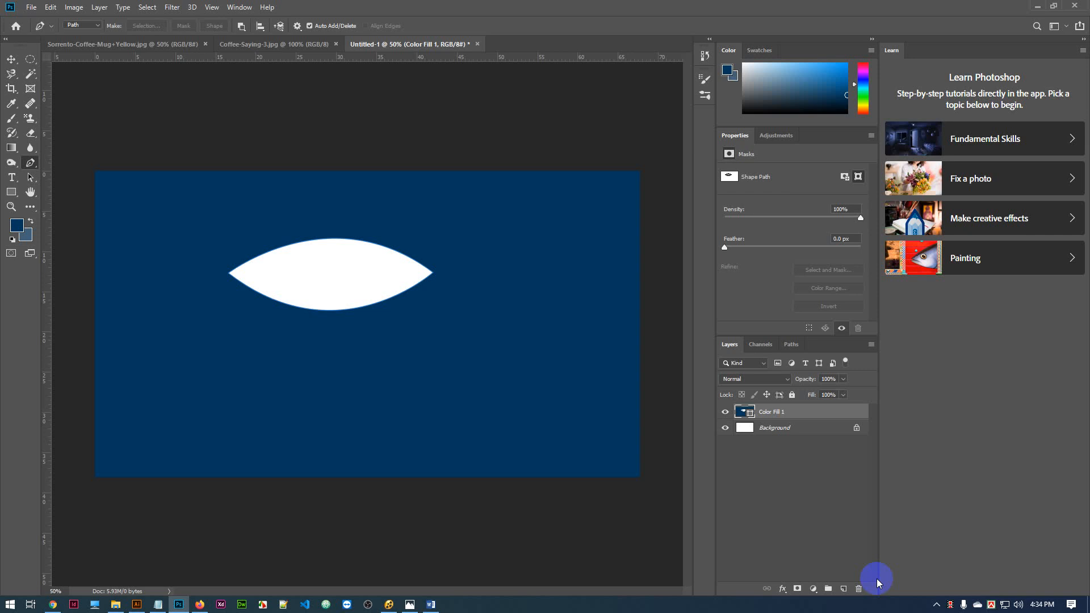
pyautogui.click(725, 429)
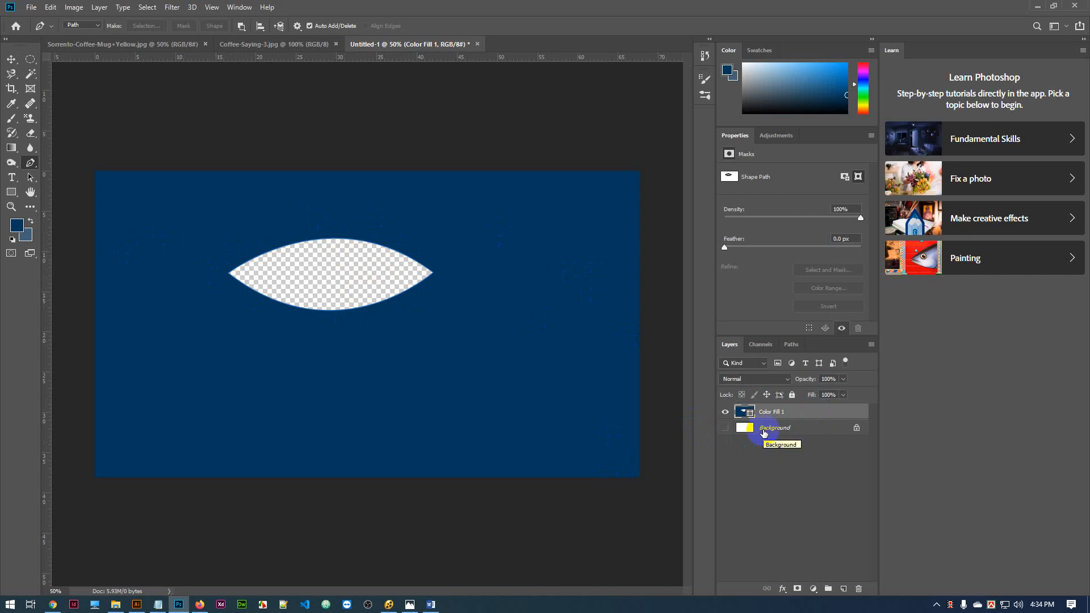
pyautogui.hotkey('ctrl', 'z')
pyautogui.hotkey('ctrl', 'z')
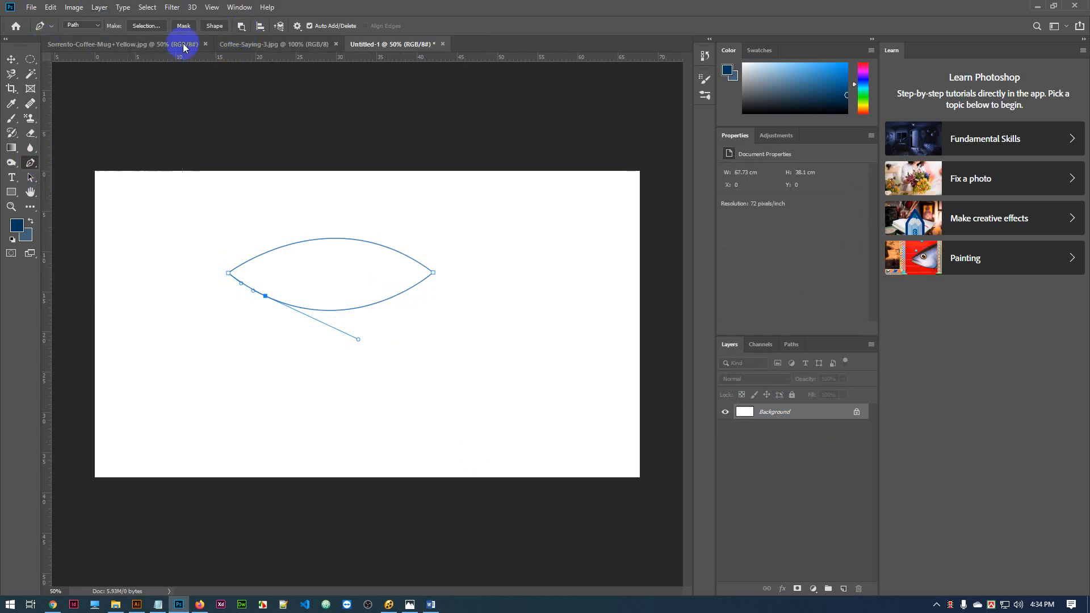
# - Change the leaf path's path operation to Combine Shapes
pyautogui.click(242, 27)
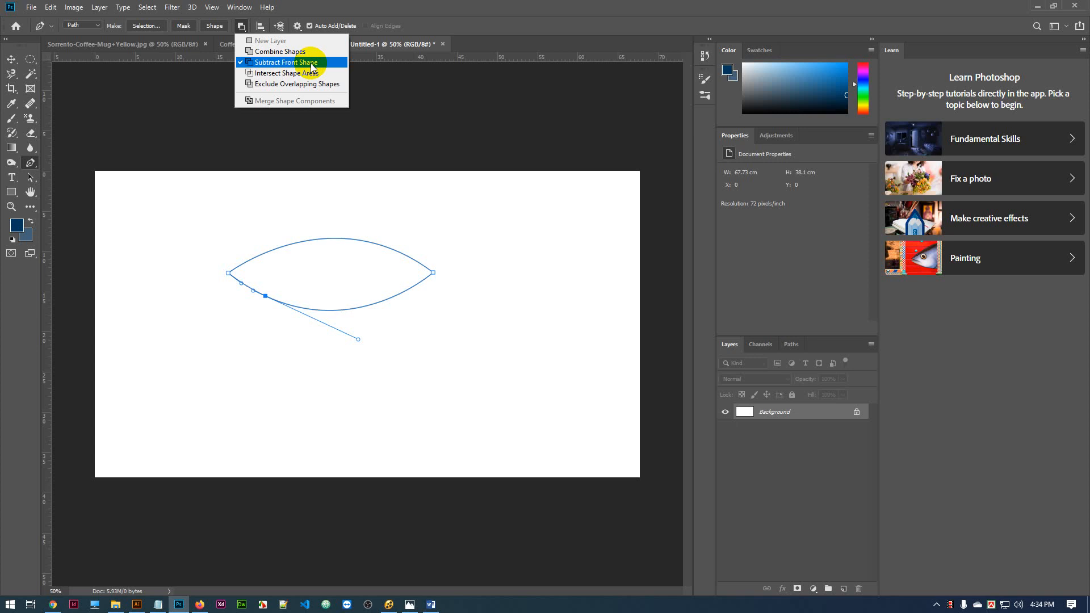
pyautogui.click(280, 51)
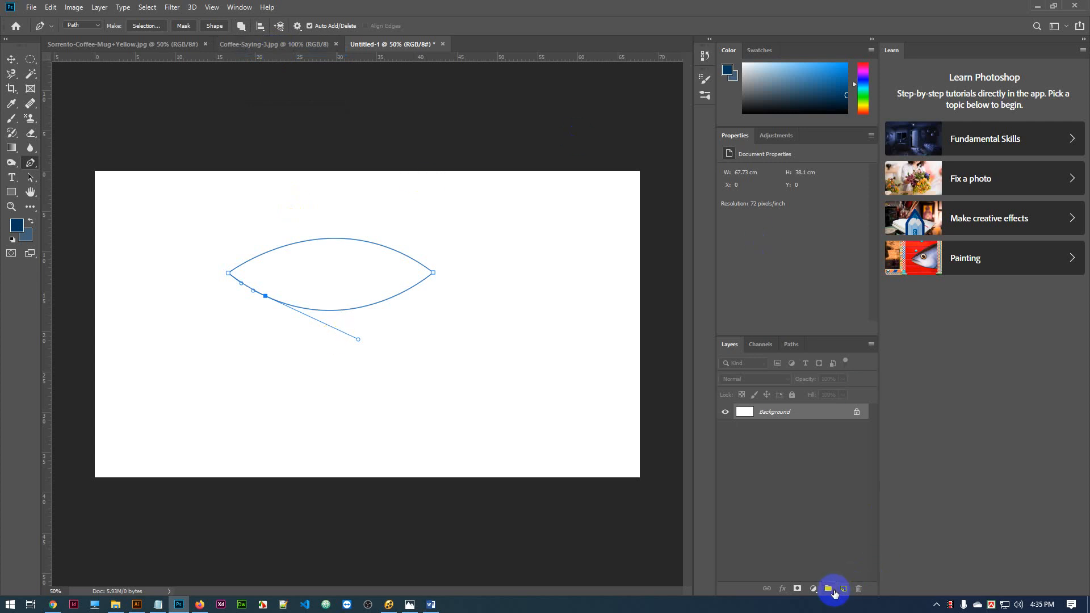
# - Add a bright red Solid Color fill layer masked by the leaf path
pyautogui.click(814, 590)
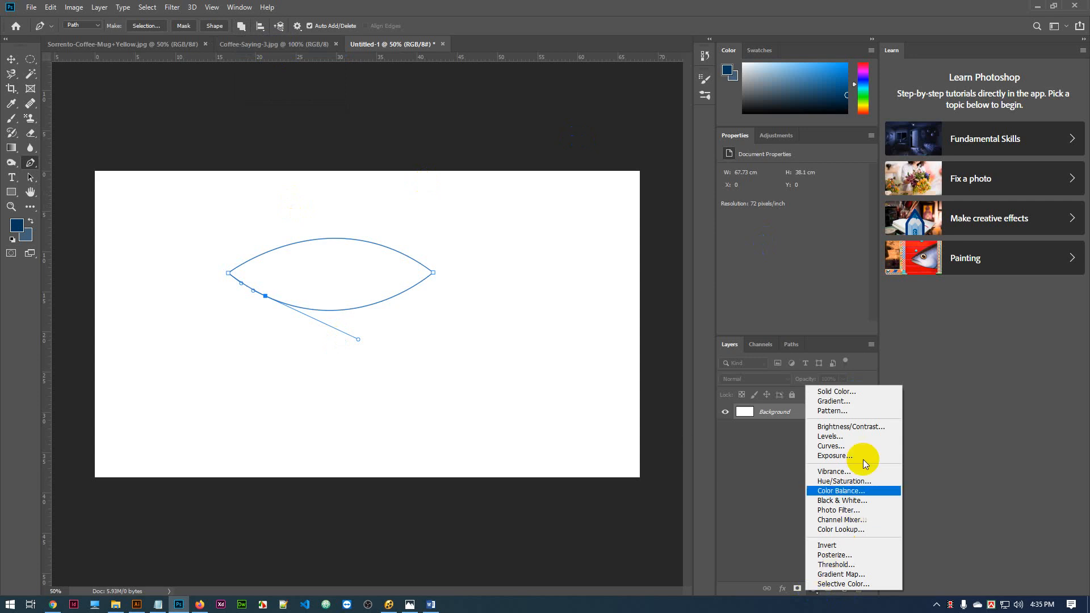
pyautogui.click(848, 395)
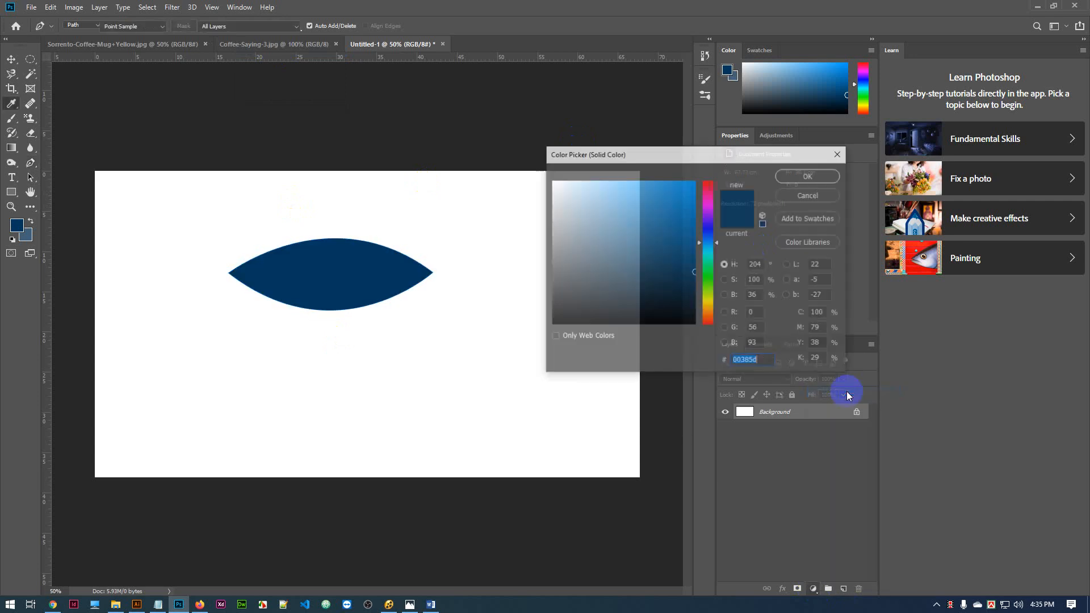
pyautogui.click(708, 186)
pyautogui.click(693, 182)
pyautogui.click(795, 175)
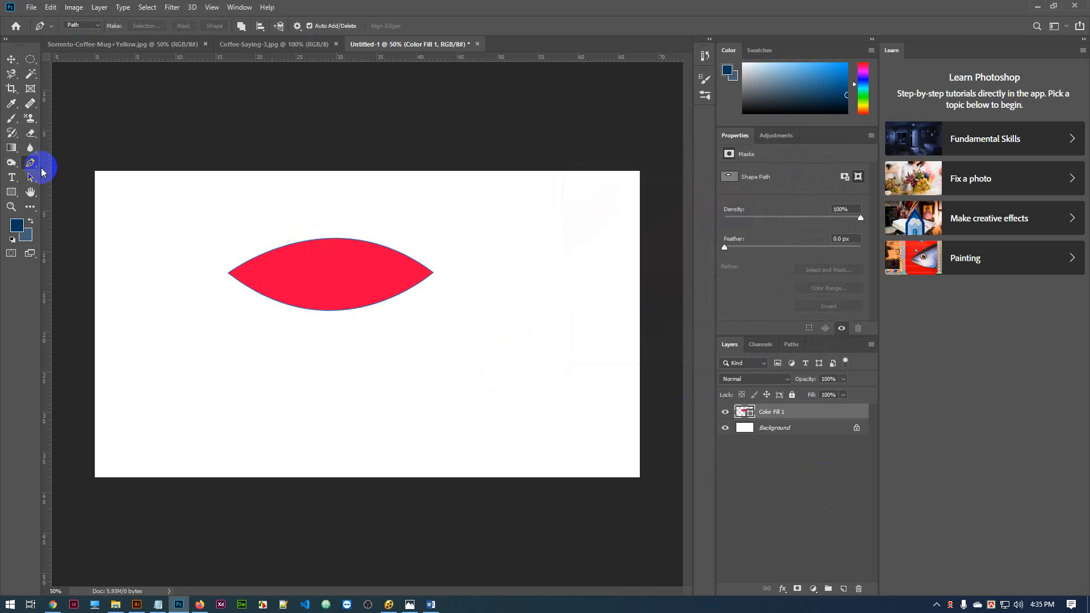
pyautogui.click(242, 26)
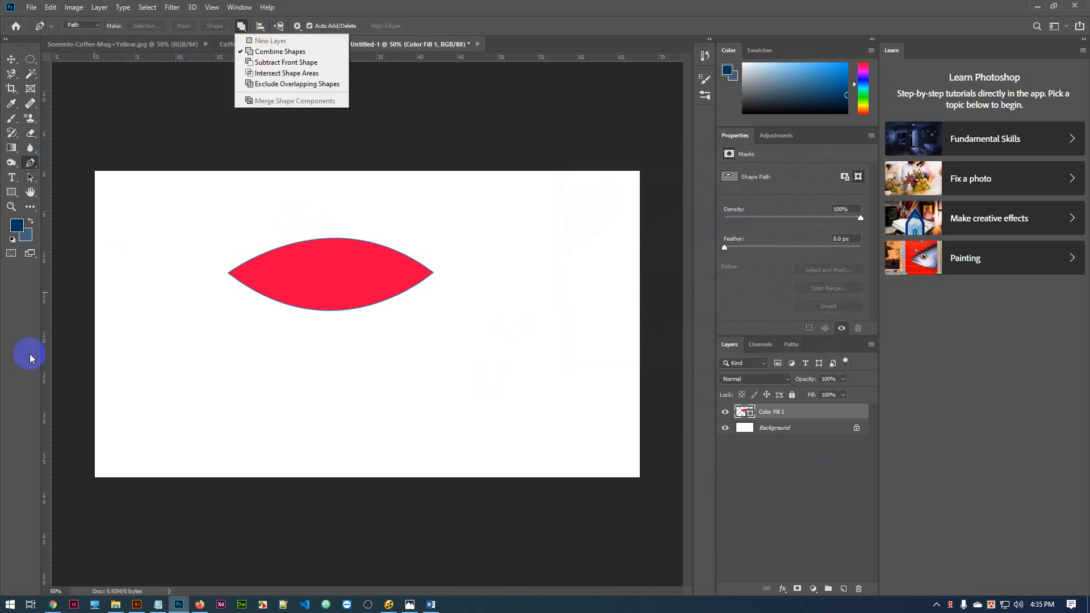
pyautogui.click(16, 327)
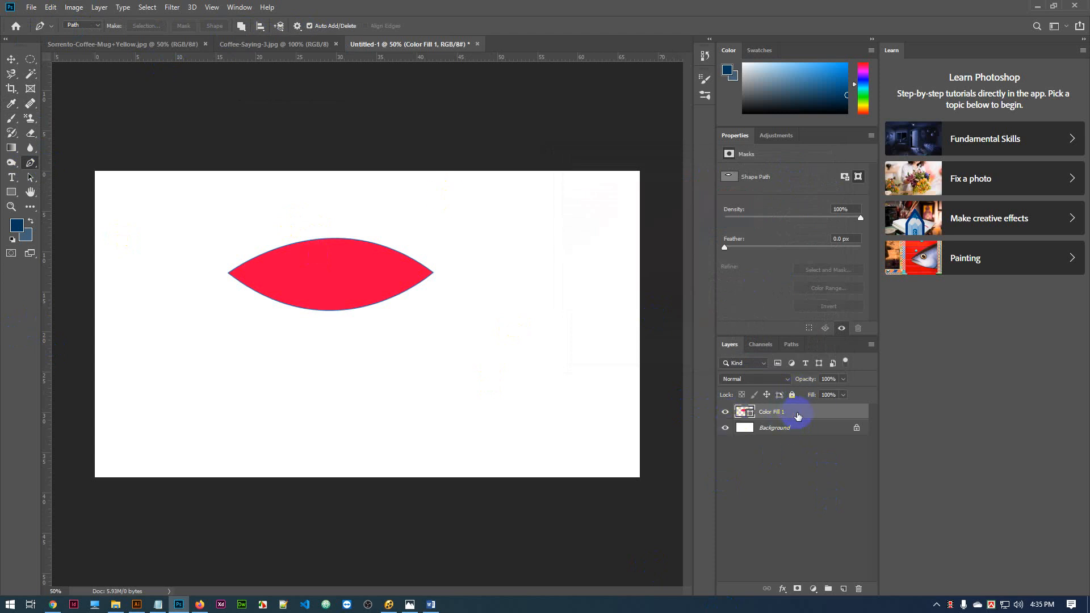
# - Enlarge the red leaf to about 119% and move it against the canvas's right edge, in the upper half
pyautogui.click(11, 58)
pyautogui.moveTo(335, 253); pyautogui.dragTo(382, 311)
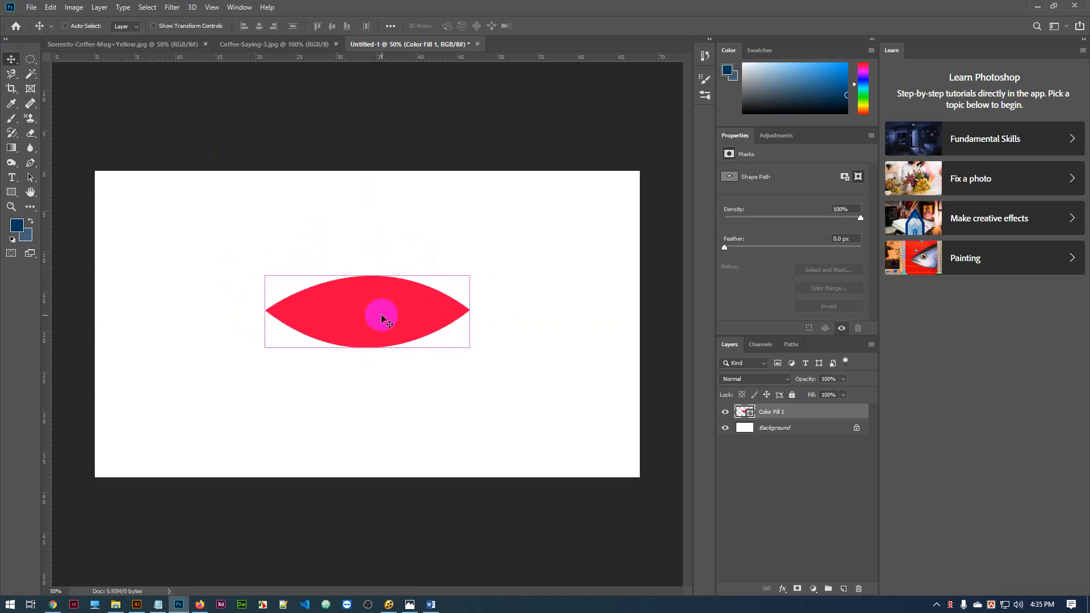
pyautogui.hotkey('ctrl', 't')
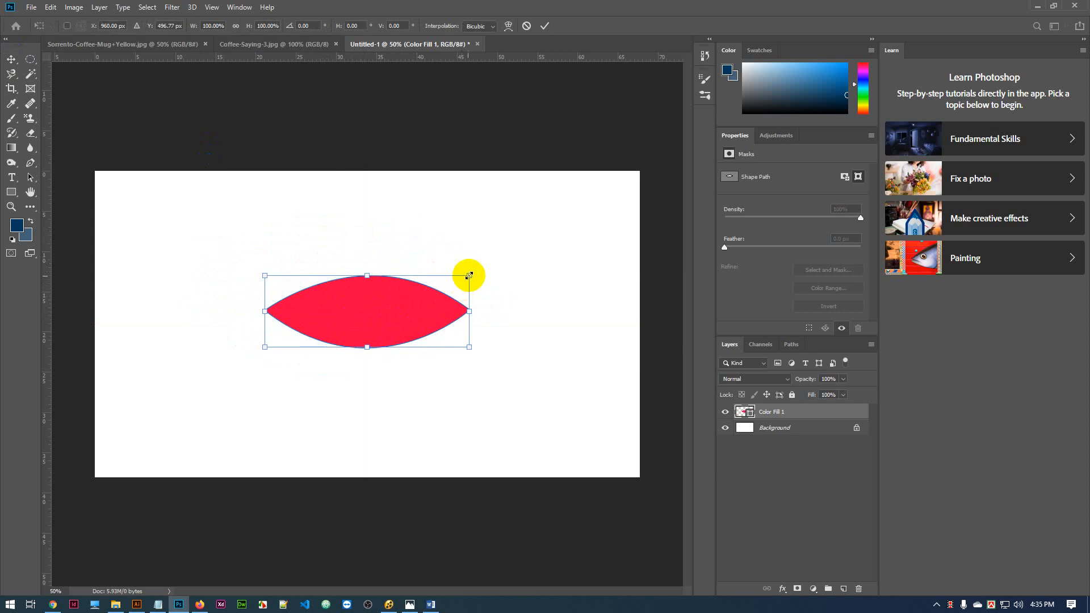
pyautogui.moveTo(469, 275)
pyautogui.mouseDown()
pyautogui.moveTo(571, 192)
pyautogui.moveTo(489, 269)
pyautogui.mouseUp()
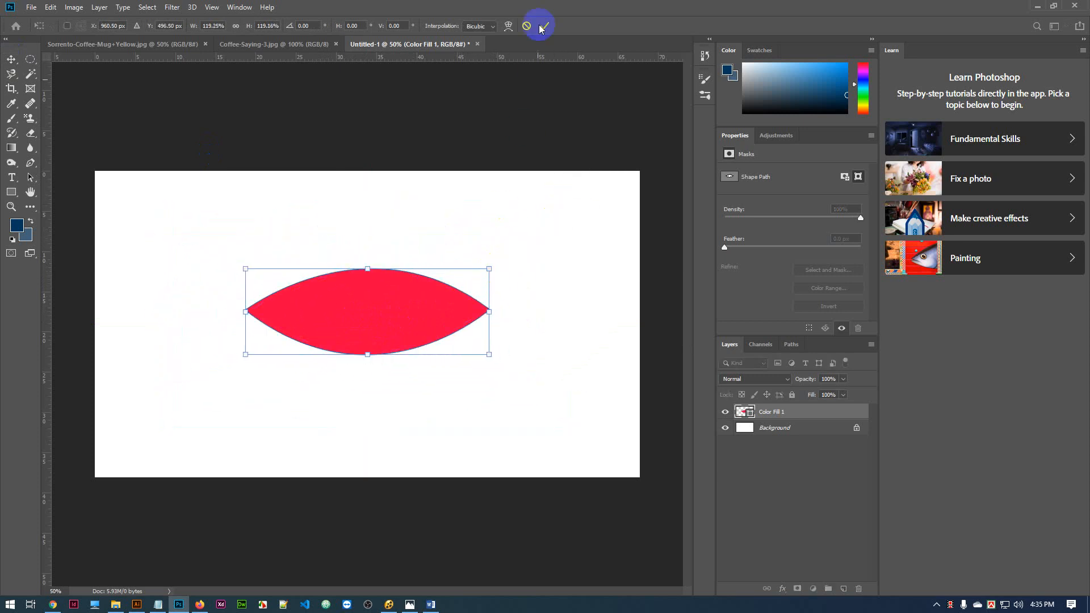
pyautogui.click(543, 26)
pyautogui.moveTo(365, 311); pyautogui.dragTo(414, 321)
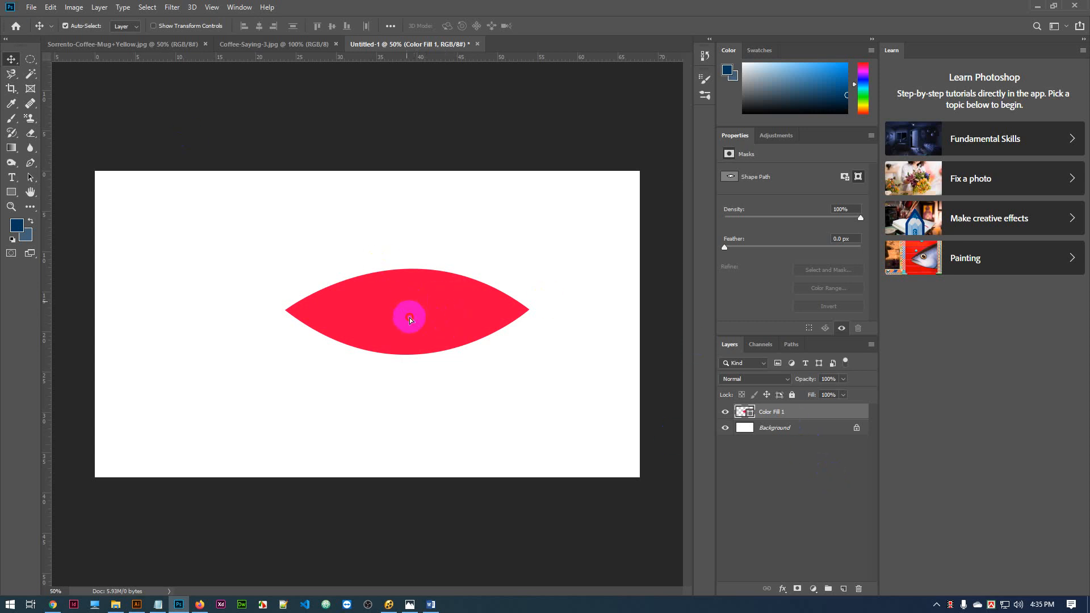
pyautogui.moveTo(409, 317); pyautogui.dragTo(520, 274)
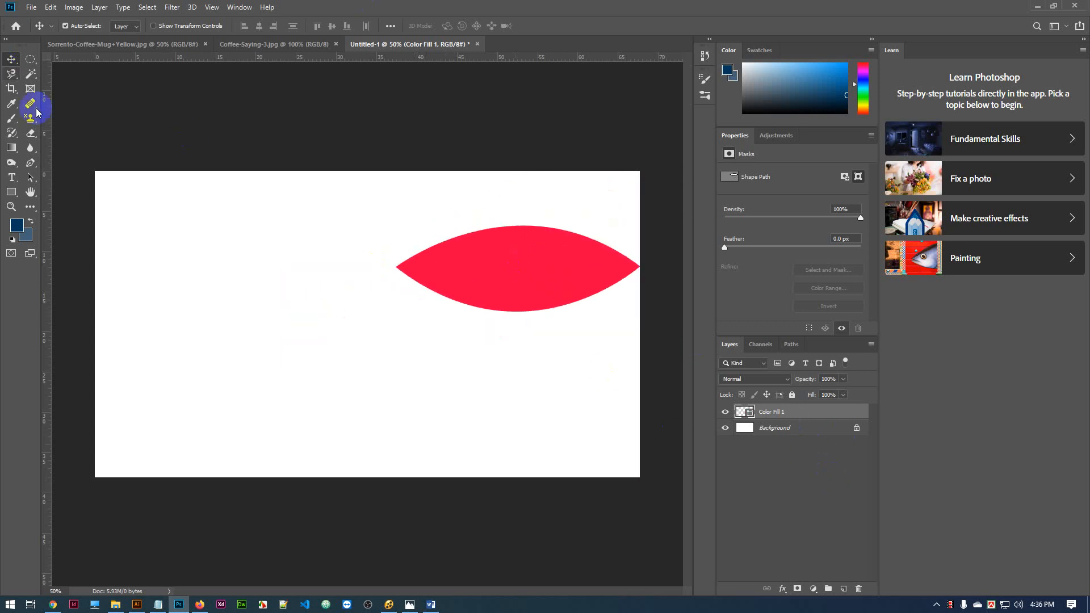
pyautogui.click(33, 165)
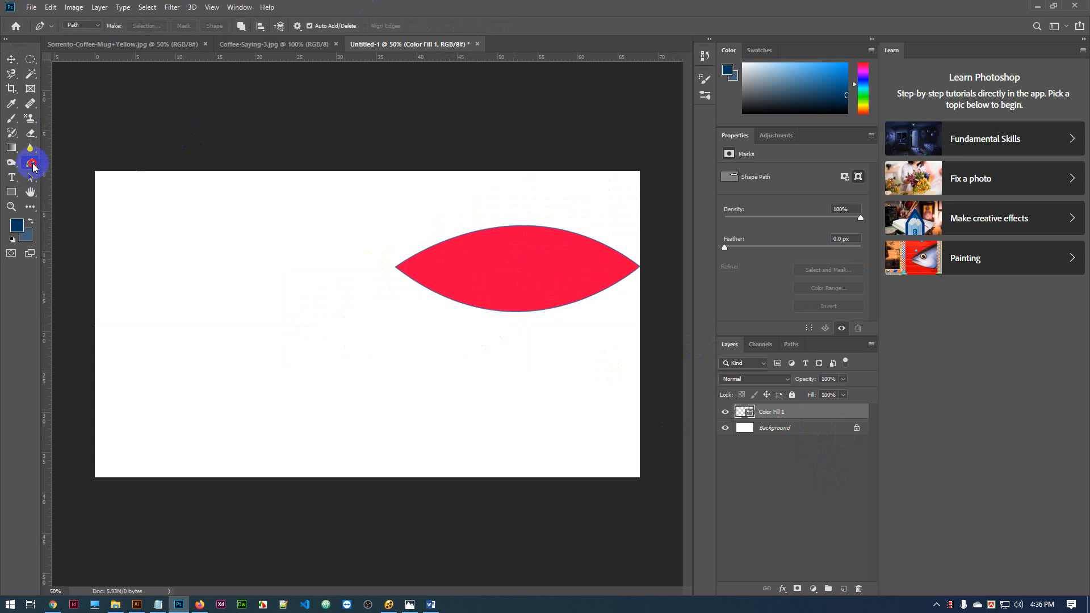
pyautogui.click(94, 26)
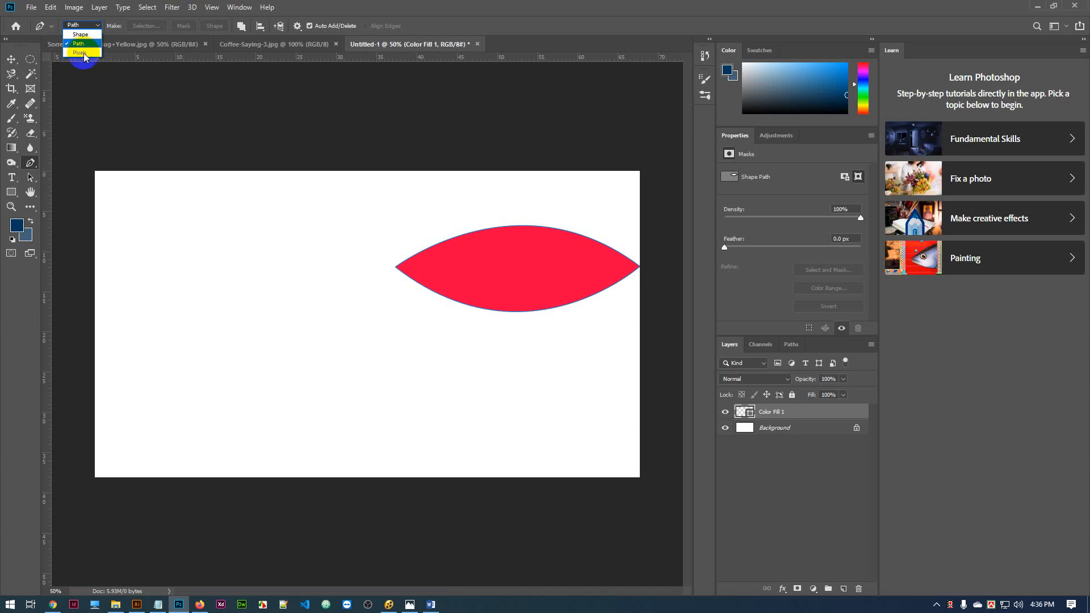
pyautogui.click(80, 25)
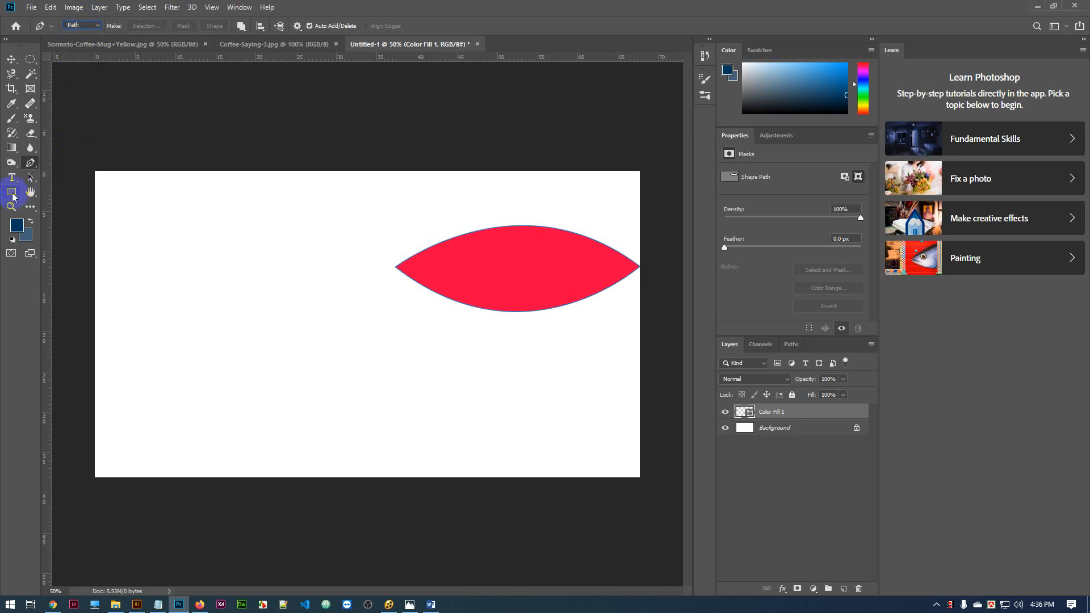
# - Draw a red rectangle of about 384 × 344 px in Shape mode left of the leaf, and move it slightly up and right
pyautogui.click(13, 193)
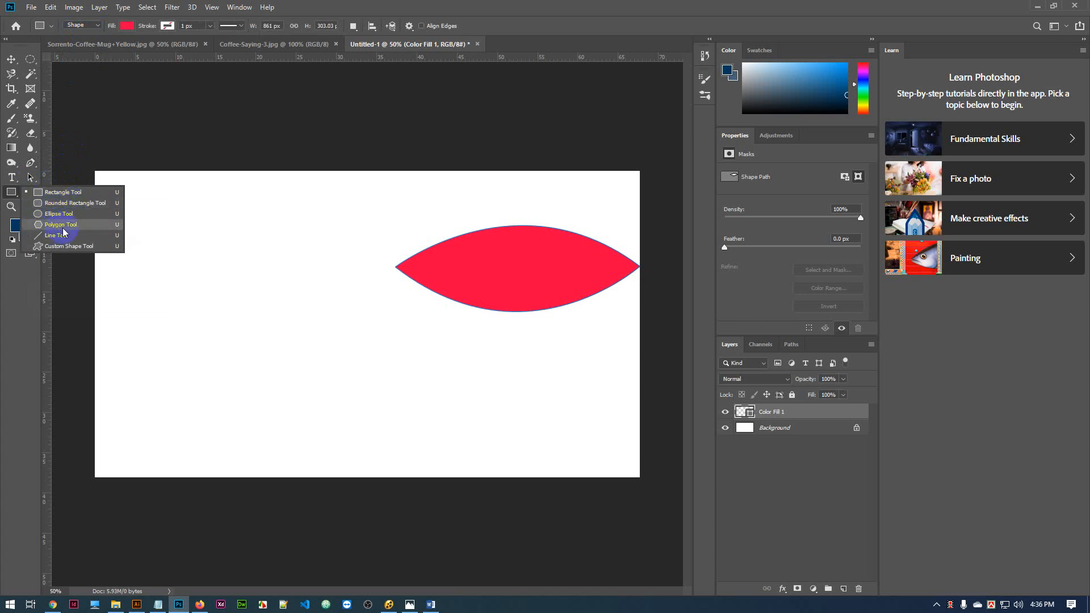
pyautogui.click(14, 198)
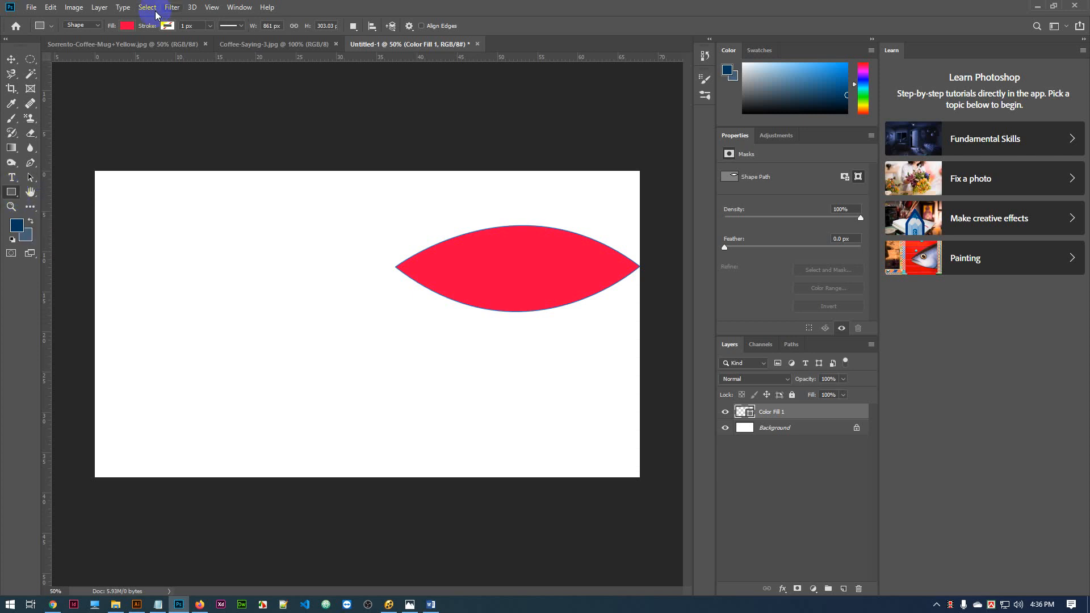
pyautogui.click(82, 25)
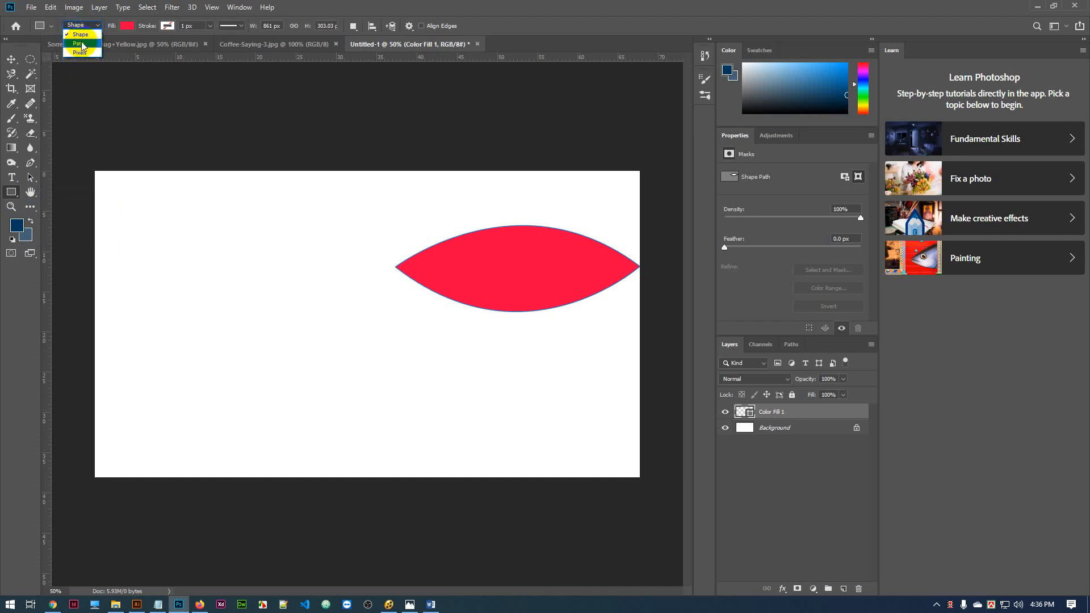
pyautogui.click(202, 221)
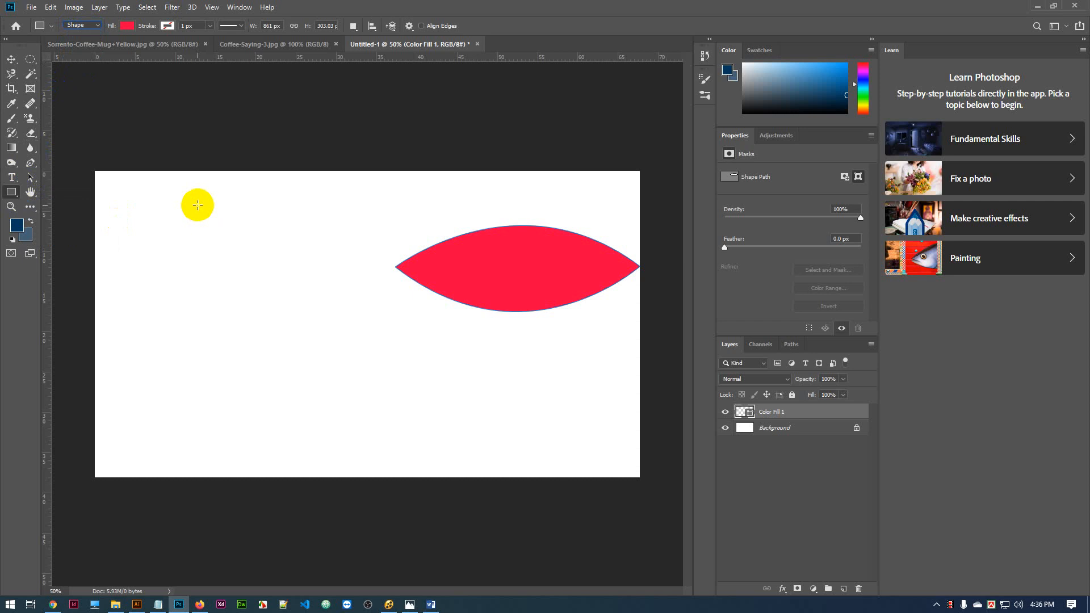
pyautogui.moveTo(203, 207); pyautogui.dragTo(327, 306)
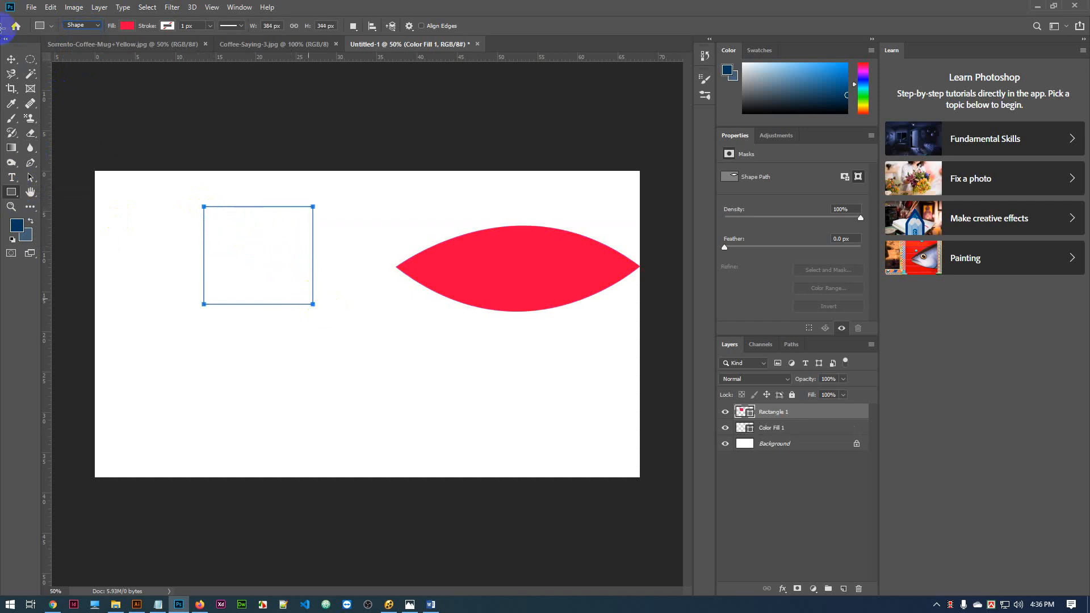
pyautogui.click(12, 59)
pyautogui.moveTo(257, 254); pyautogui.dragTo(302, 224)
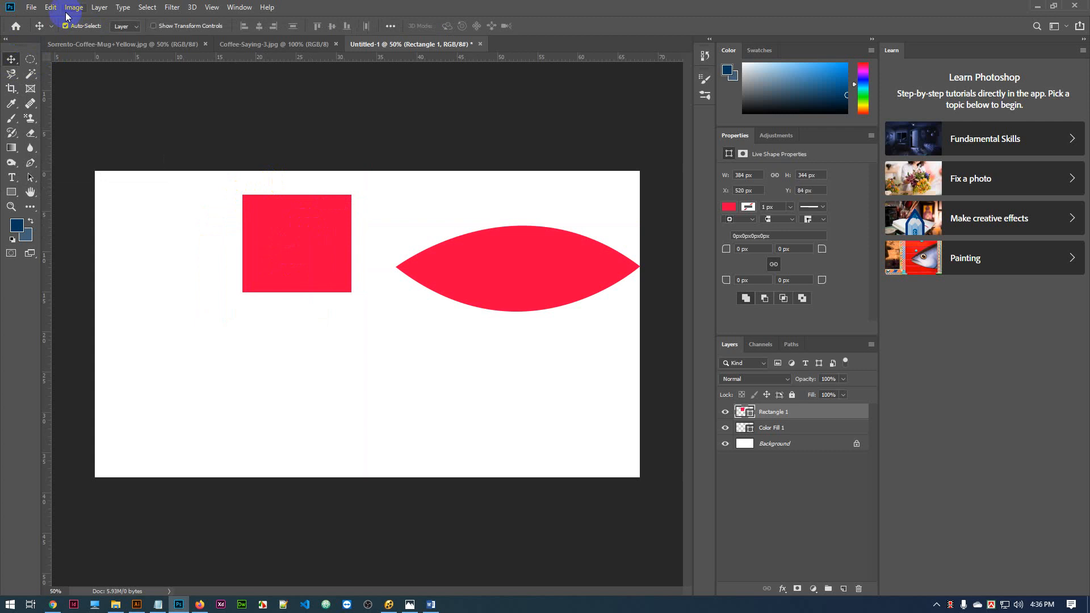
# - Draw a nearly circular ellipse path of about 312 × 318 px in Path mode left of the red rectangle
pyautogui.click(13, 195)
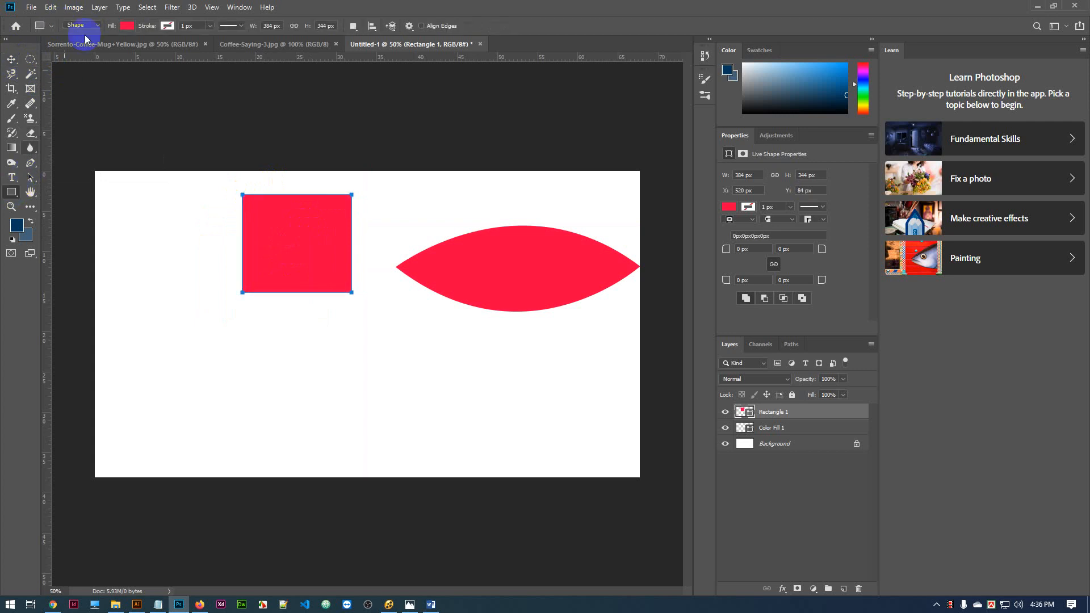
pyautogui.click(86, 27)
pyautogui.click(80, 44)
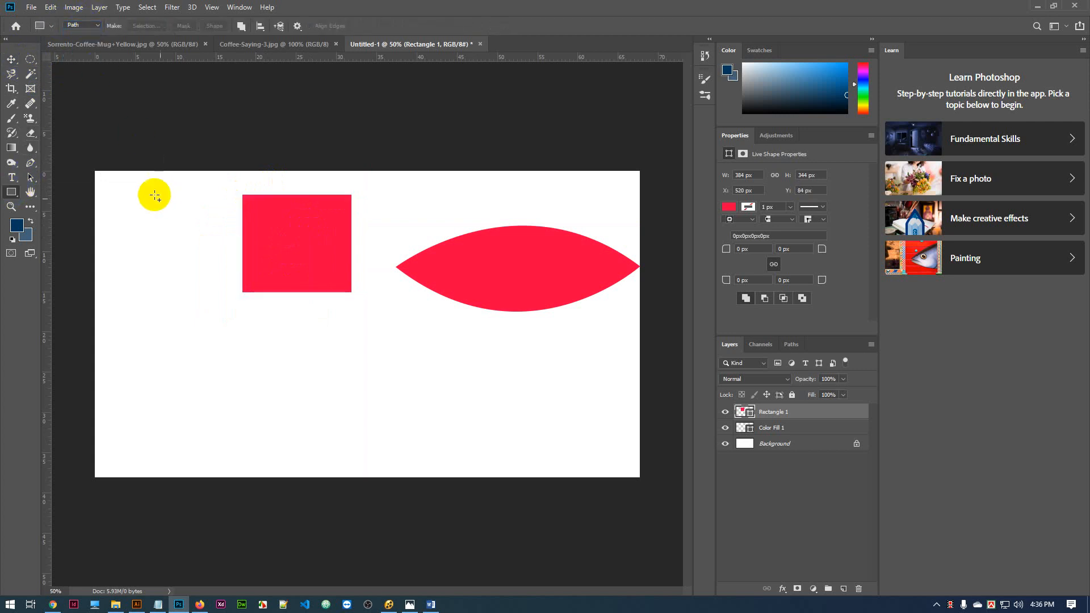
pyautogui.rightClick(14, 196)
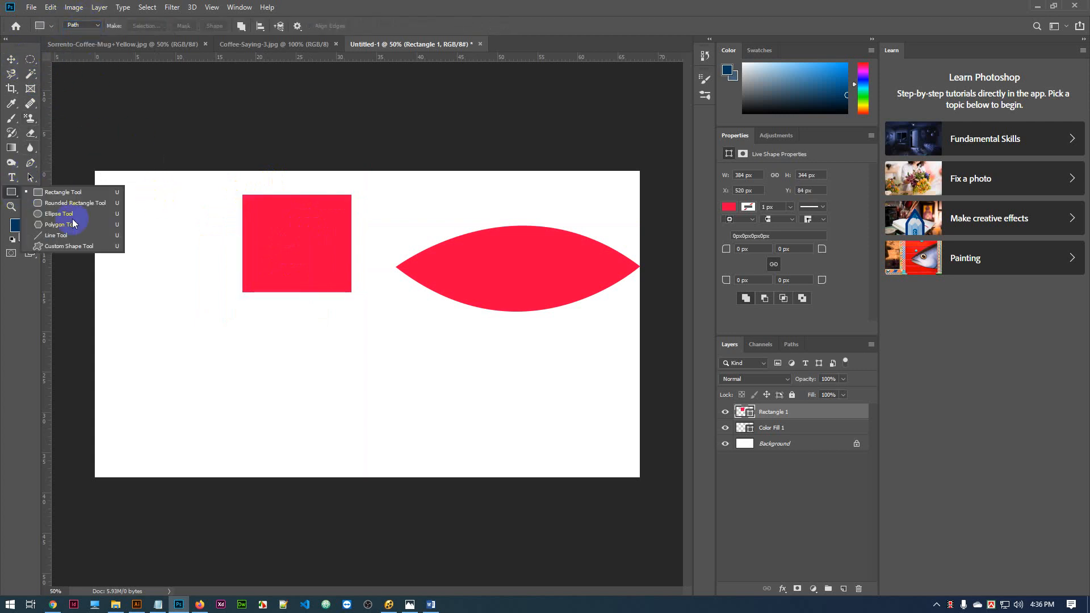
pyautogui.click(46, 216)
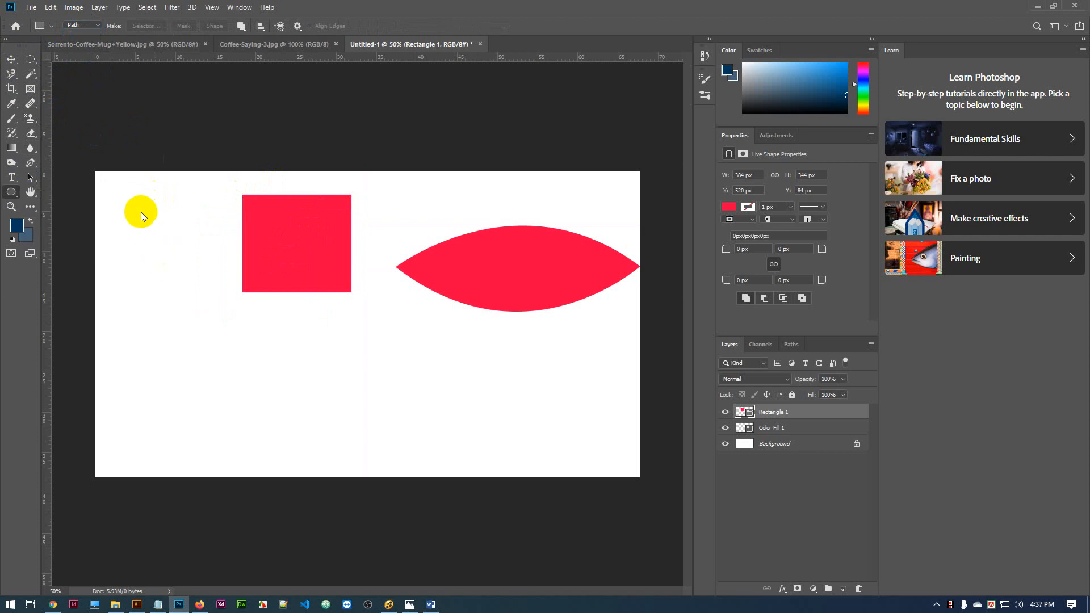
pyautogui.moveTo(143, 211); pyautogui.dragTo(231, 302)
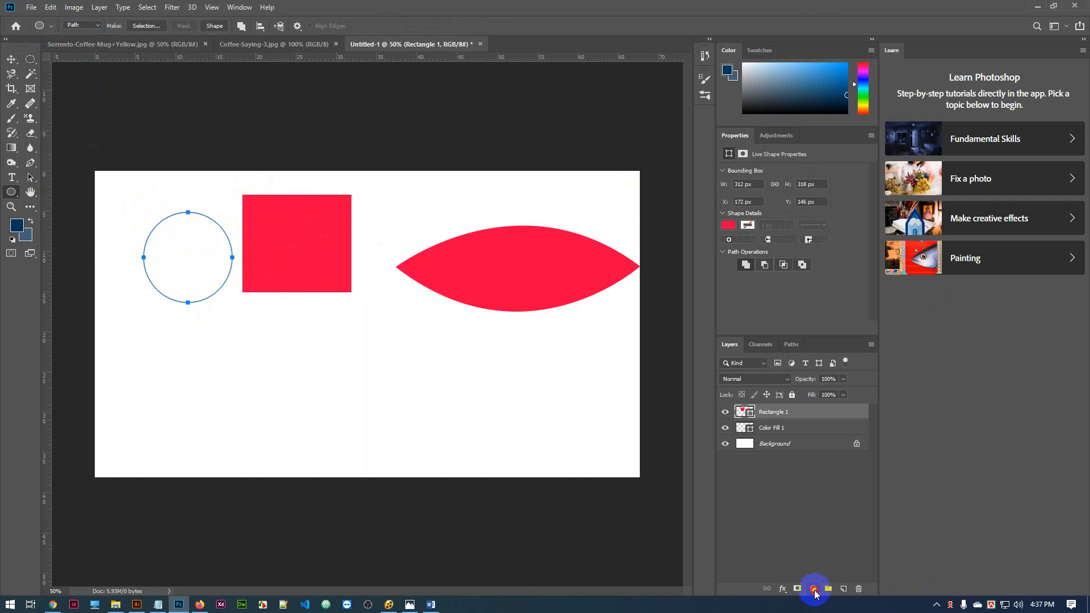
# - Fill the ellipse path with a Solid Color layer in #00385d
pyautogui.click(813, 589)
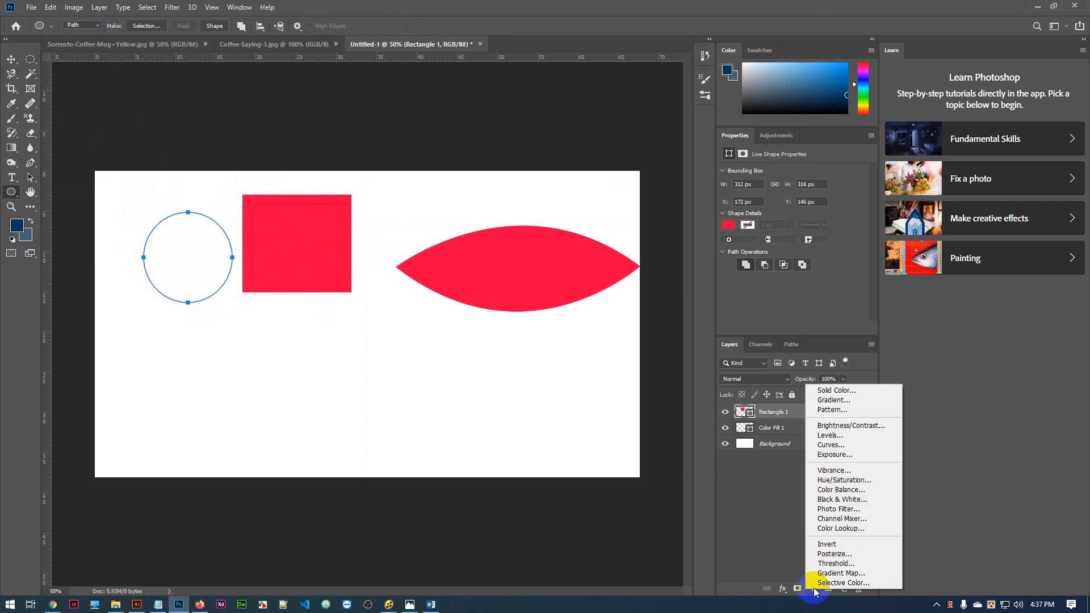
pyautogui.click(833, 392)
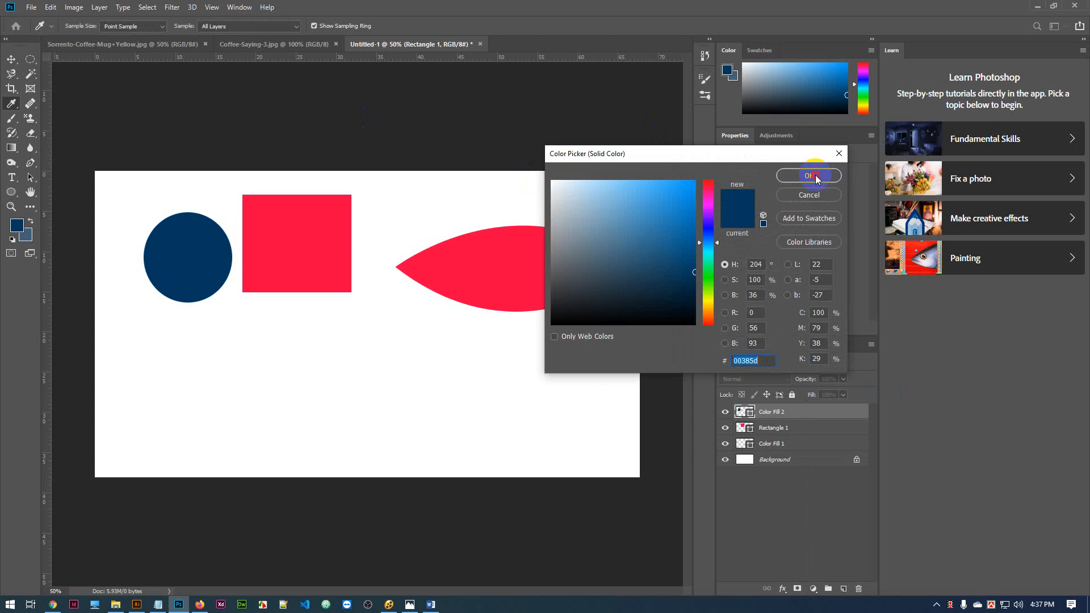
pyautogui.click(815, 176)
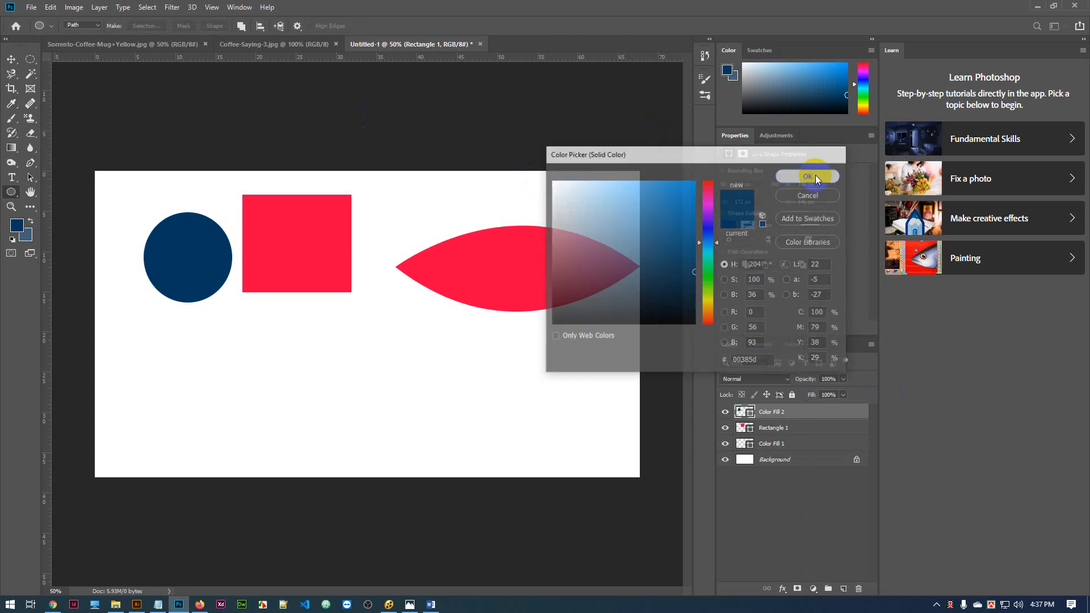
# - Spread the shapes out, placing the circle at the lower right, the leaf at the upper right and the rectangle near the canvas centre
pyautogui.click(10, 59)
pyautogui.moveTo(159, 250); pyautogui.dragTo(421, 366)
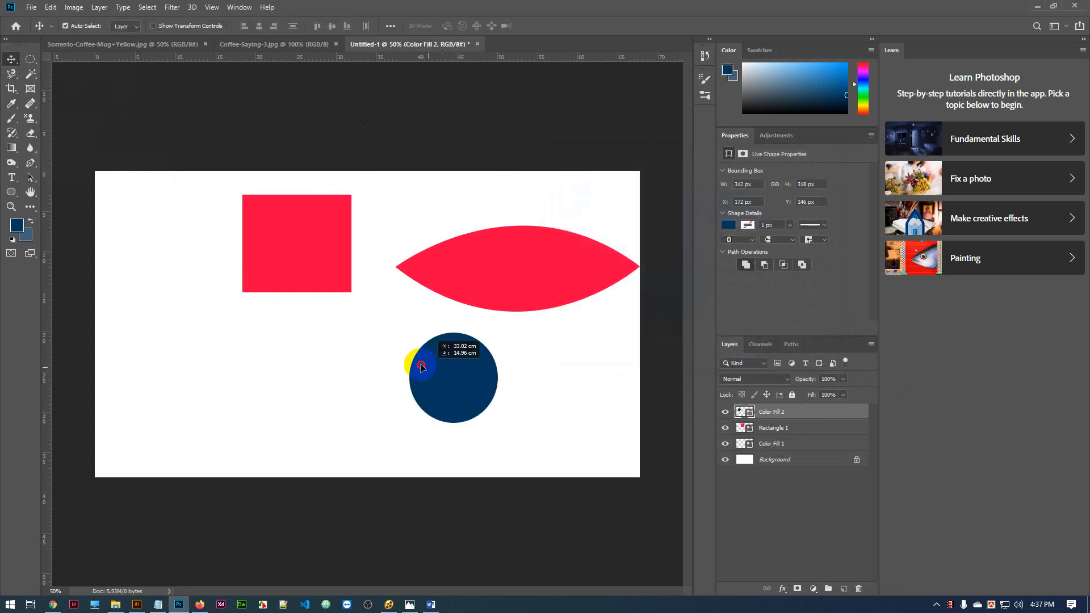
pyautogui.moveTo(554, 246); pyautogui.dragTo(545, 197)
pyautogui.moveTo(474, 372); pyautogui.dragTo(556, 344)
pyautogui.moveTo(315, 232); pyautogui.dragTo(361, 311)
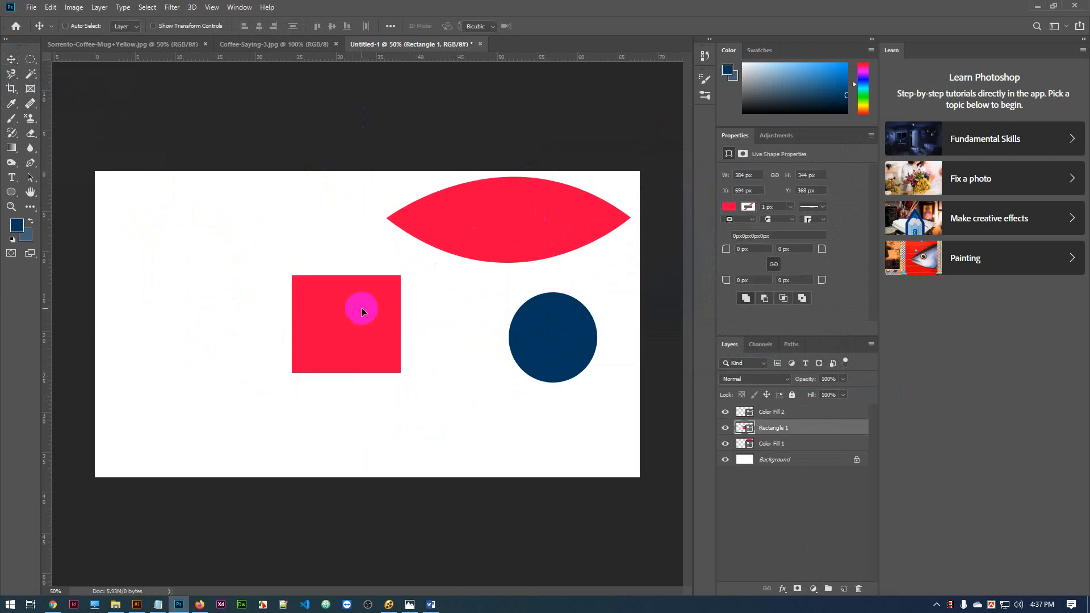
# - Scale the red rectangle down to about 71 × 63 px
pyautogui.hotkey('ctrl', 't')
pyautogui.moveTo(401, 373); pyautogui.dragTo(358, 334)
pyautogui.click(353, 365)
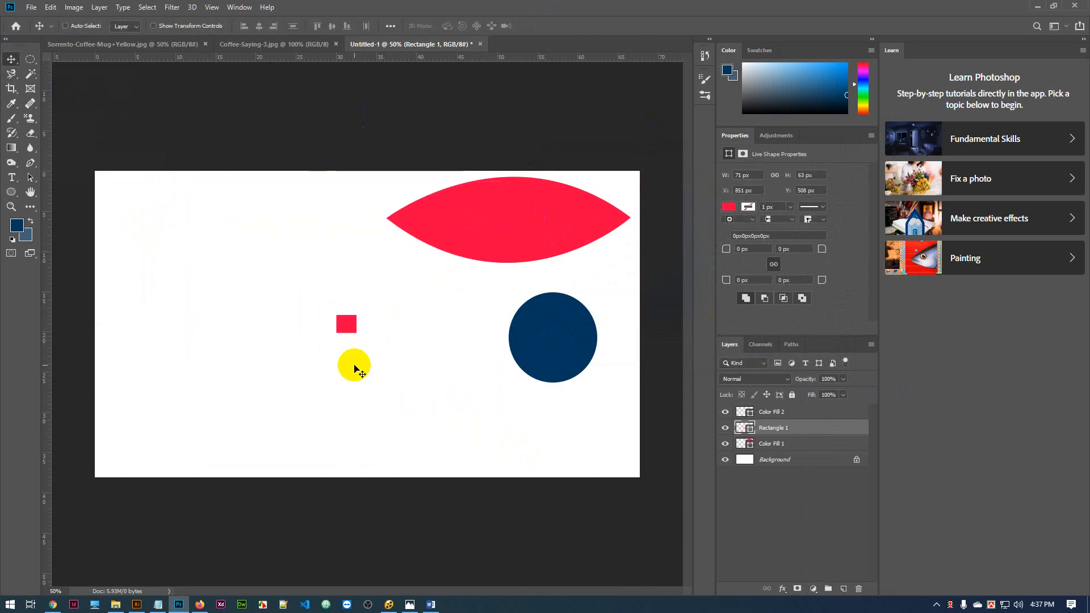
# - Enlarge the red rectangle to about 896 × 795 px and move it to the left half of the canvas
pyautogui.hotkey('ctrl', 't')
pyautogui.moveTo(363, 337); pyautogui.dragTo(474, 443)
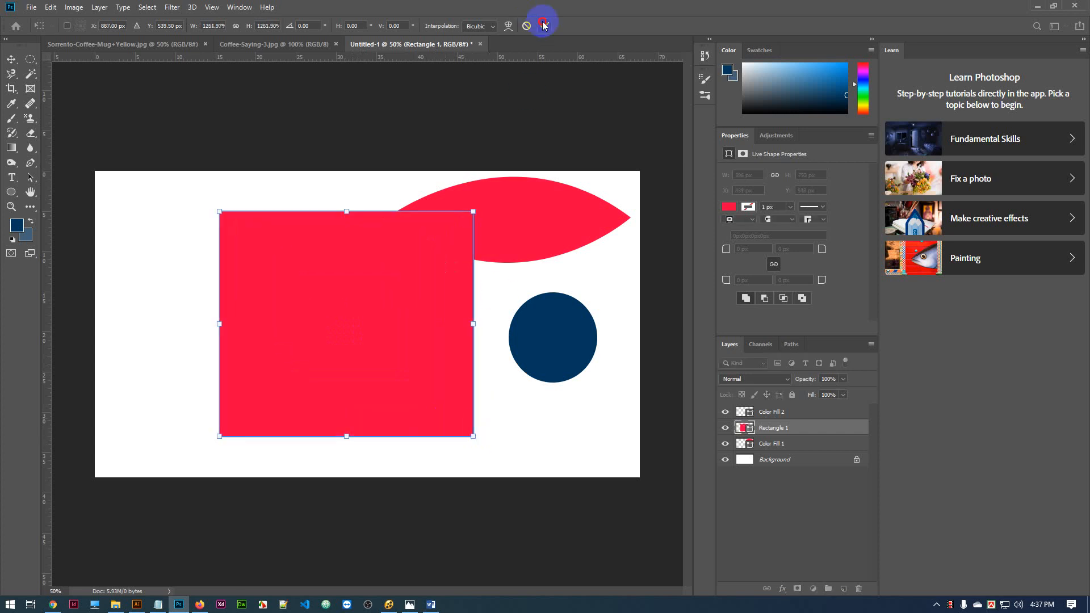
pyautogui.click(542, 24)
pyautogui.moveTo(194, 309); pyautogui.dragTo(210, 256)
pyautogui.moveTo(307, 305); pyautogui.dragTo(402, 326)
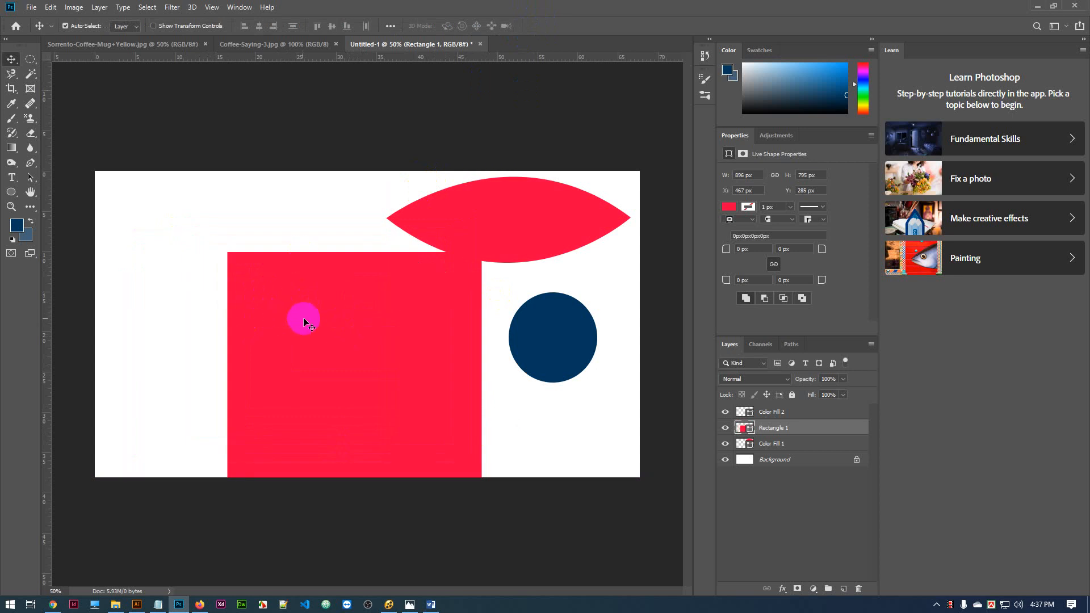
pyautogui.moveTo(305, 317); pyautogui.dragTo(241, 300)
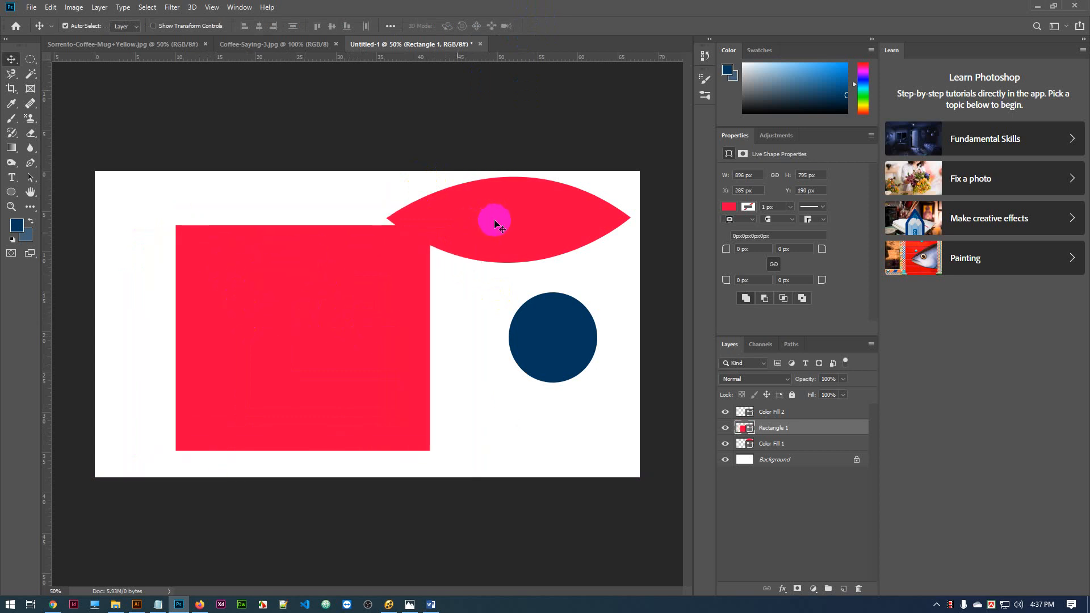
# - Reposition the leaf at the canvas's top edge and the blue circle partly beyond its right edge
pyautogui.moveTo(494, 219); pyautogui.dragTo(548, 189)
pyautogui.moveTo(614, 280)
pyautogui.mouseDown()
pyautogui.moveTo(615, 269)
pyautogui.moveTo(597, 268)
pyautogui.mouseUp()
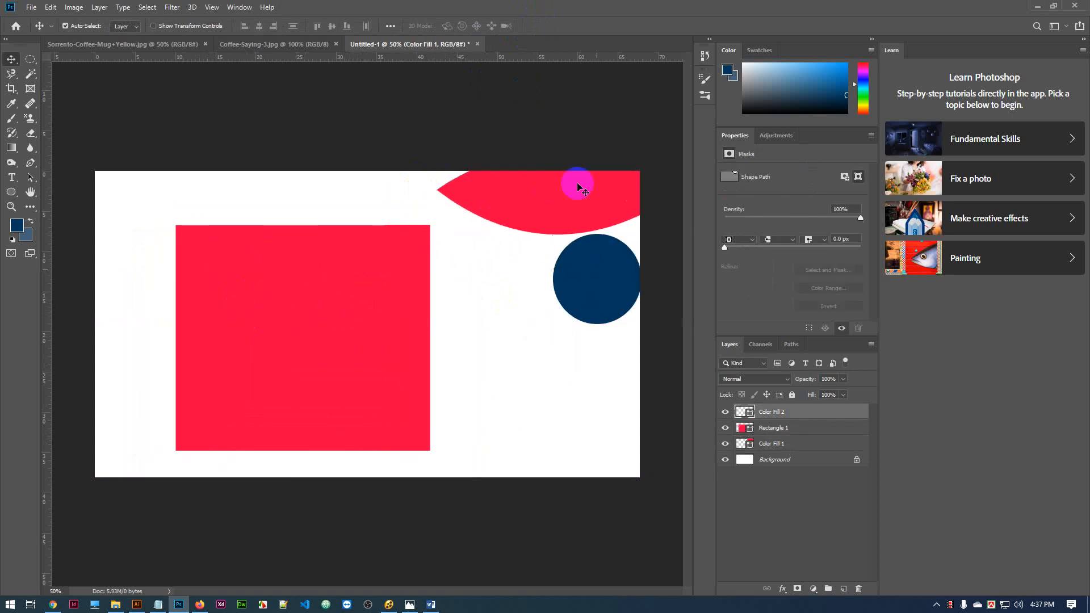
pyautogui.moveTo(572, 179); pyautogui.dragTo(503, 191)
pyautogui.moveTo(597, 261); pyautogui.dragTo(625, 276)
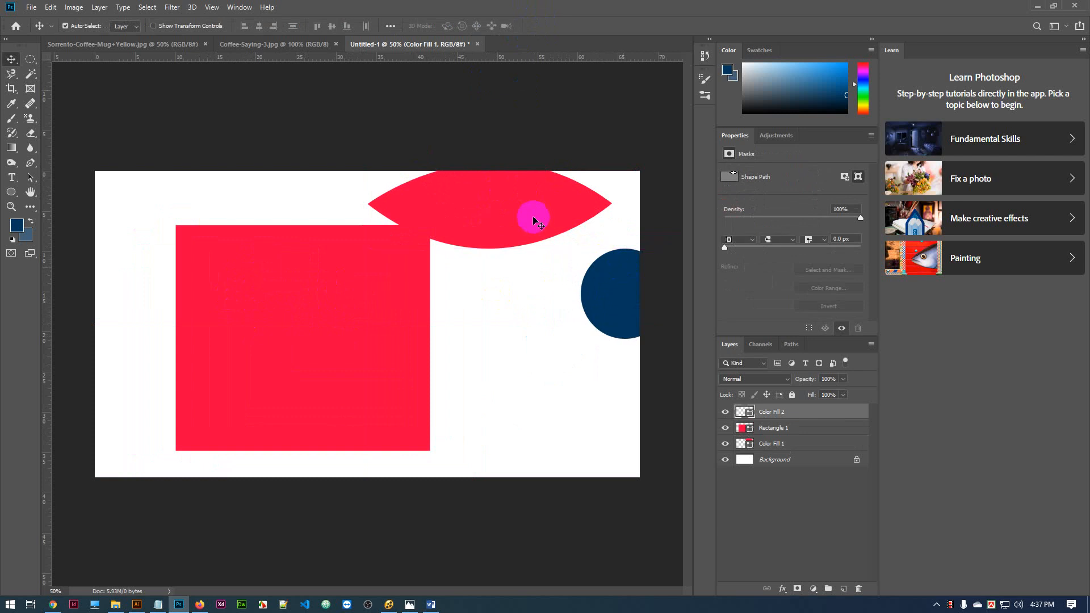
# - Move the leaf into the canvas's upper-right corner and the red rectangle into the right half
pyautogui.moveTo(531, 217); pyautogui.dragTo(623, 179)
pyautogui.moveTo(368, 327); pyautogui.dragTo(570, 349)
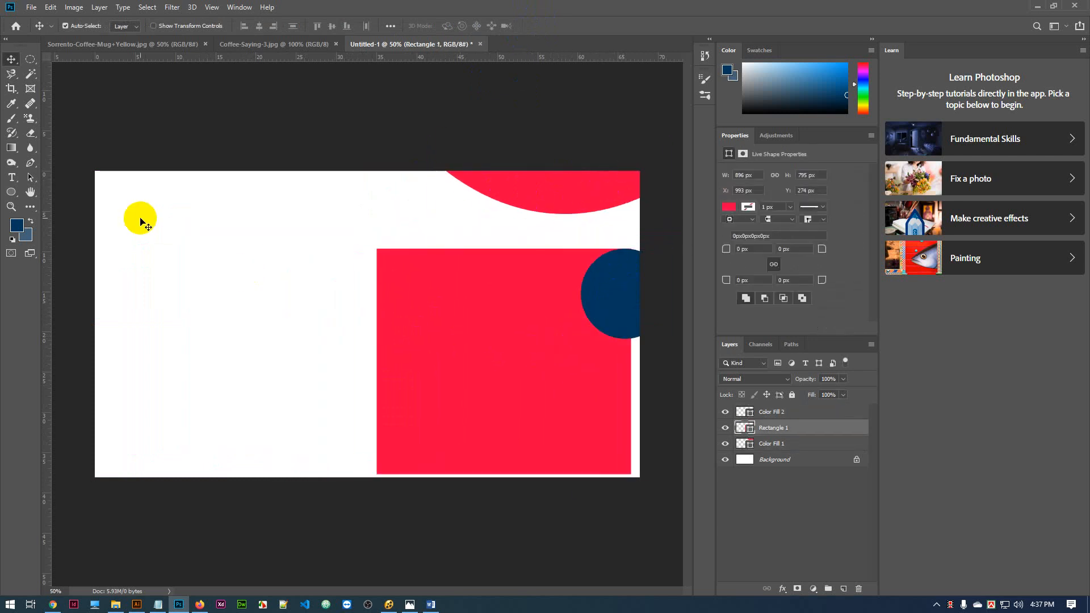
# - Draw a dark blue circle about 16.2 cm wide on a new layer, using the Ellipse tool in Pixels mode
pyautogui.click(13, 194)
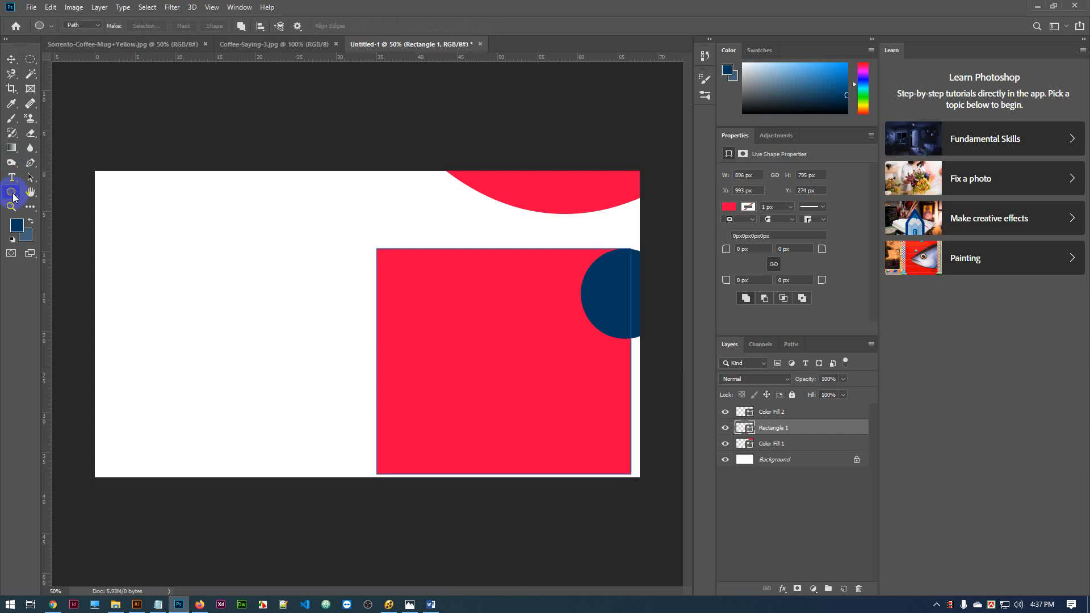
pyautogui.click(87, 26)
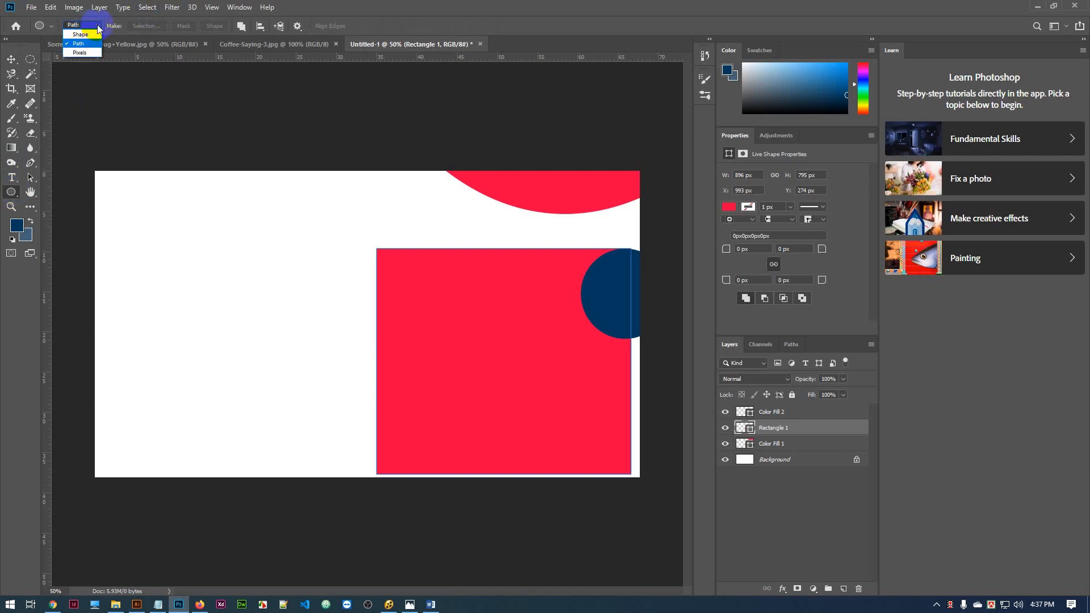
pyautogui.click(87, 55)
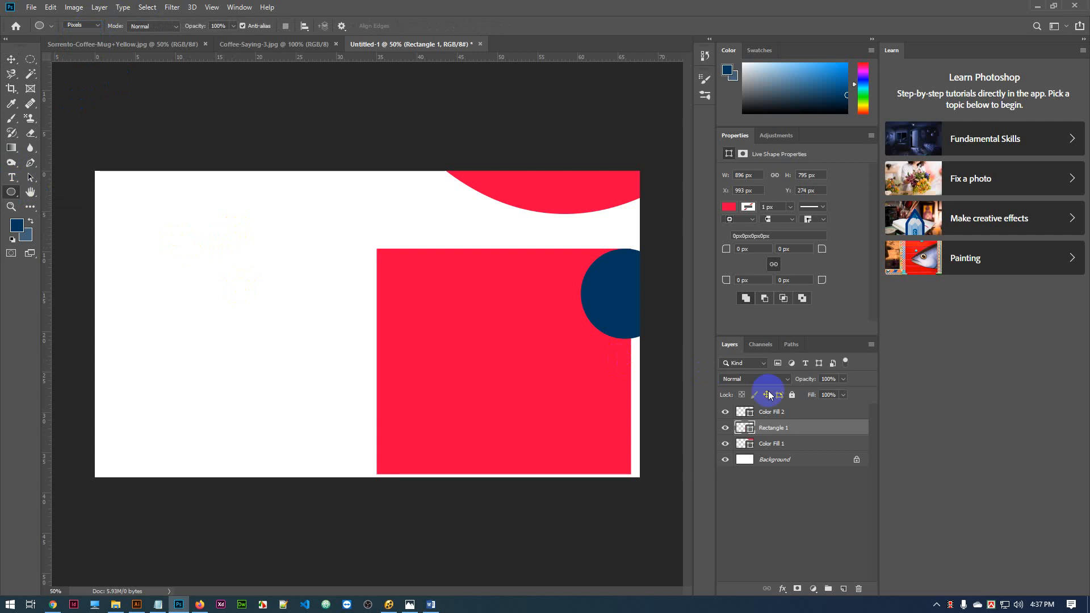
pyautogui.click(806, 412)
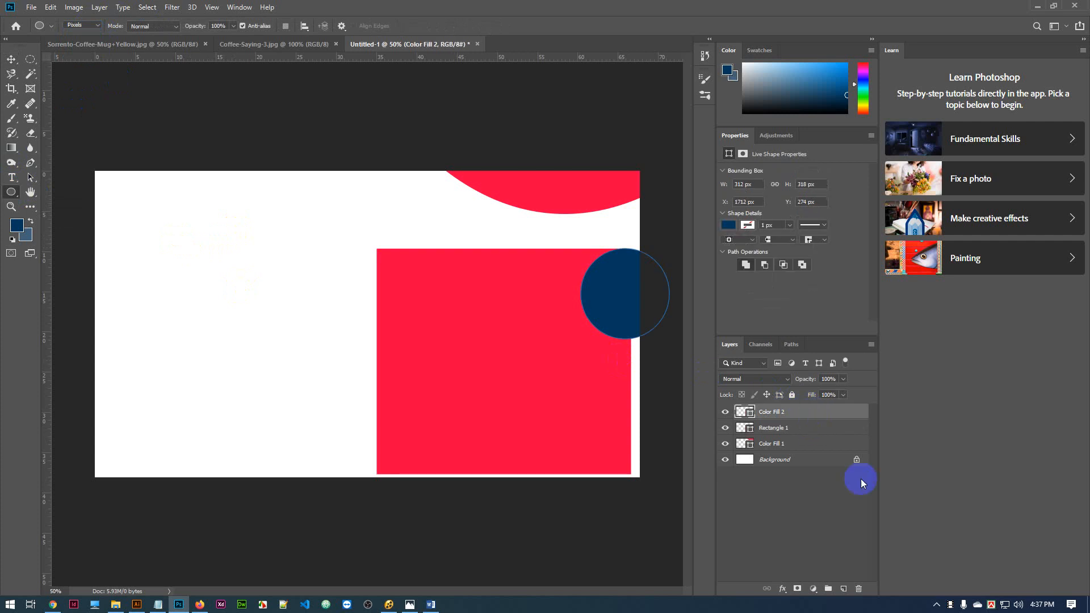
pyautogui.click(844, 589)
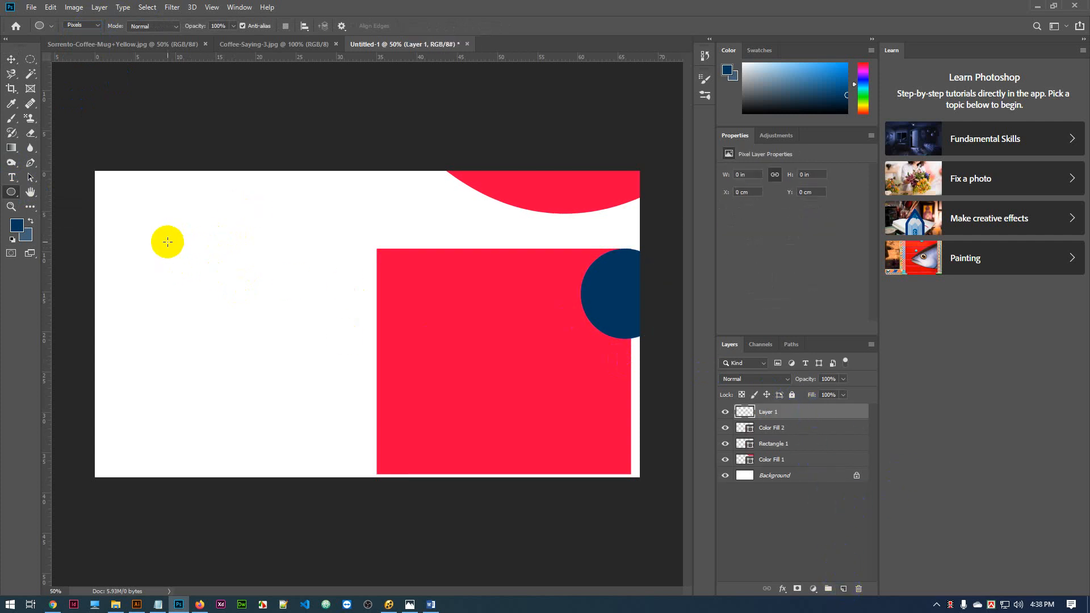
pyautogui.moveTo(165, 239); pyautogui.dragTo(229, 341)
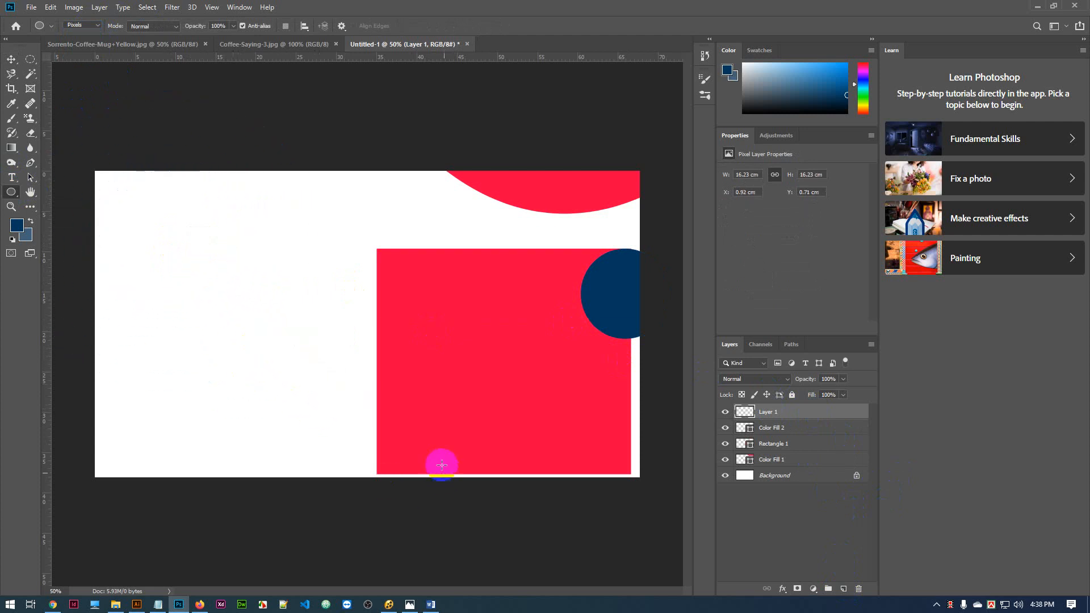
# - Place the pixel circle in the middle of the canvas's left half and scale it down to about 2.1 cm
pyautogui.click(12, 59)
pyautogui.moveTo(159, 245); pyautogui.dragTo(224, 291)
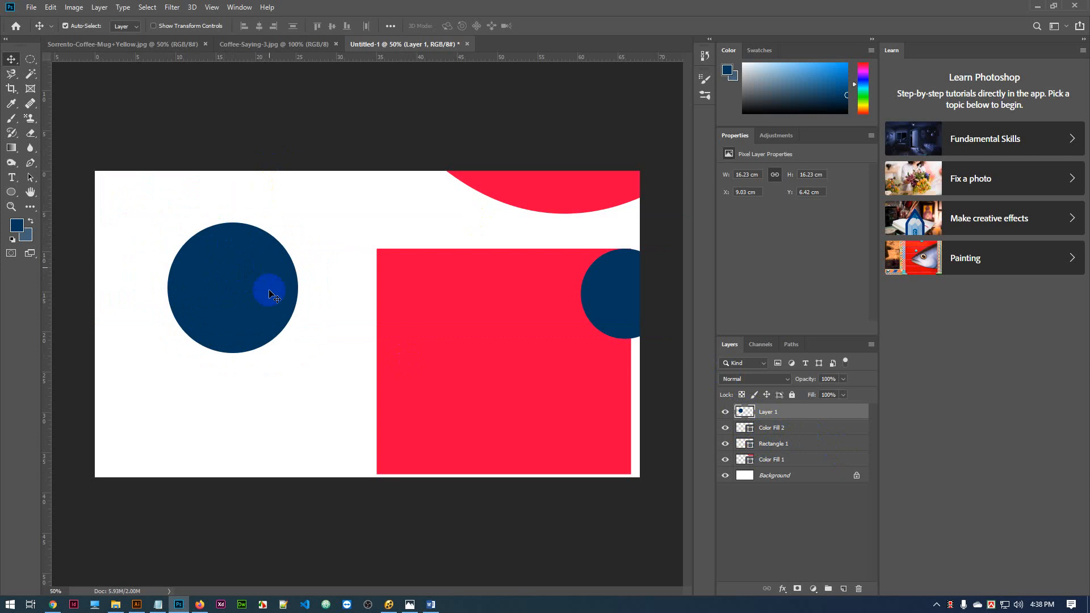
pyautogui.moveTo(240, 293); pyautogui.dragTo(226, 312)
pyautogui.hotkey('ctrl', 't')
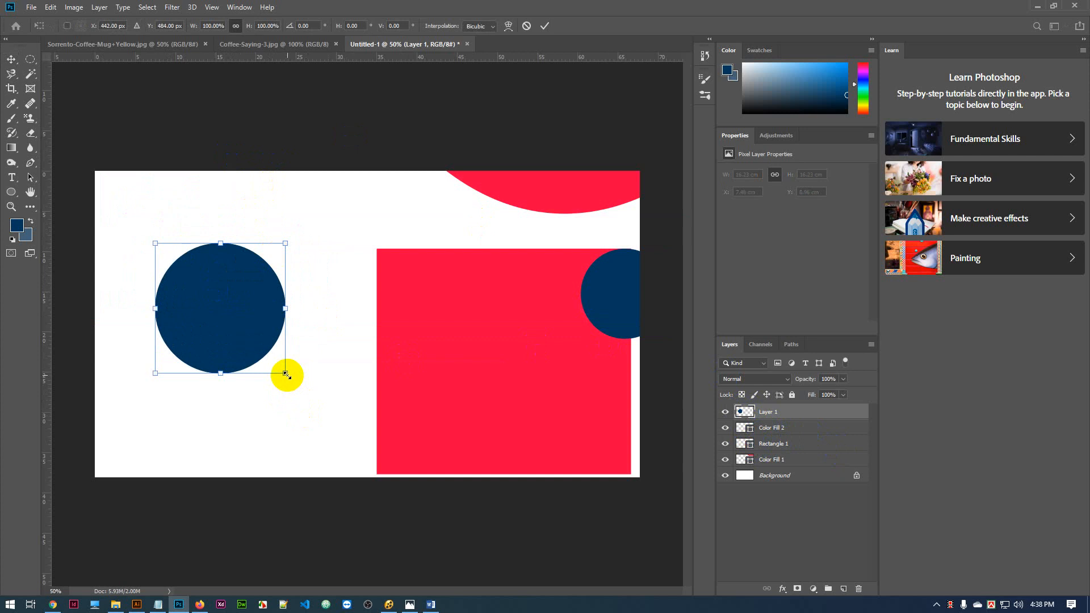
pyautogui.moveTo(286, 374); pyautogui.dragTo(221, 324)
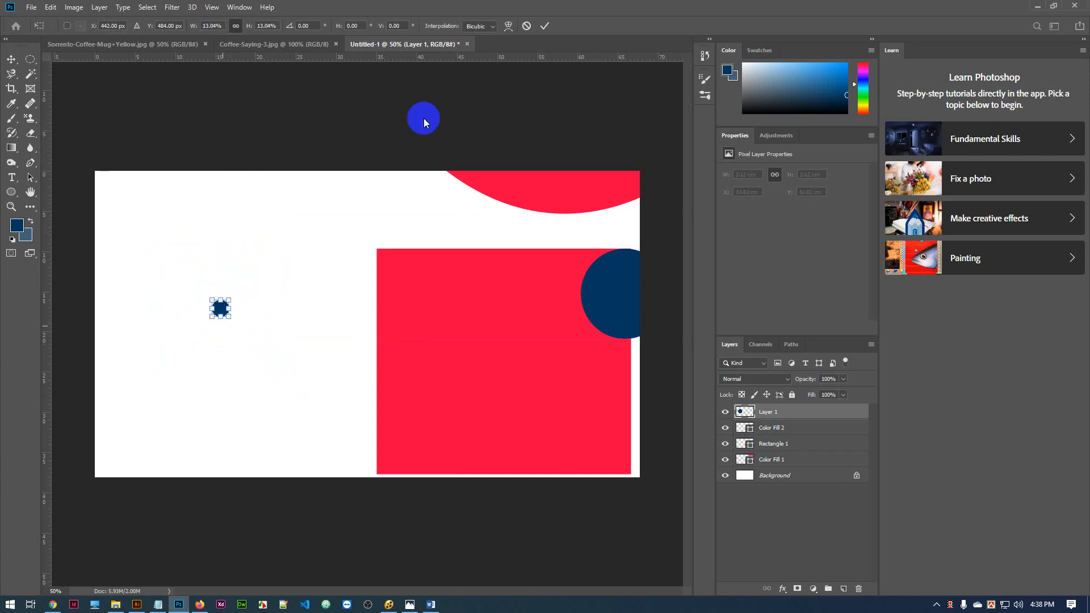
pyautogui.click(544, 26)
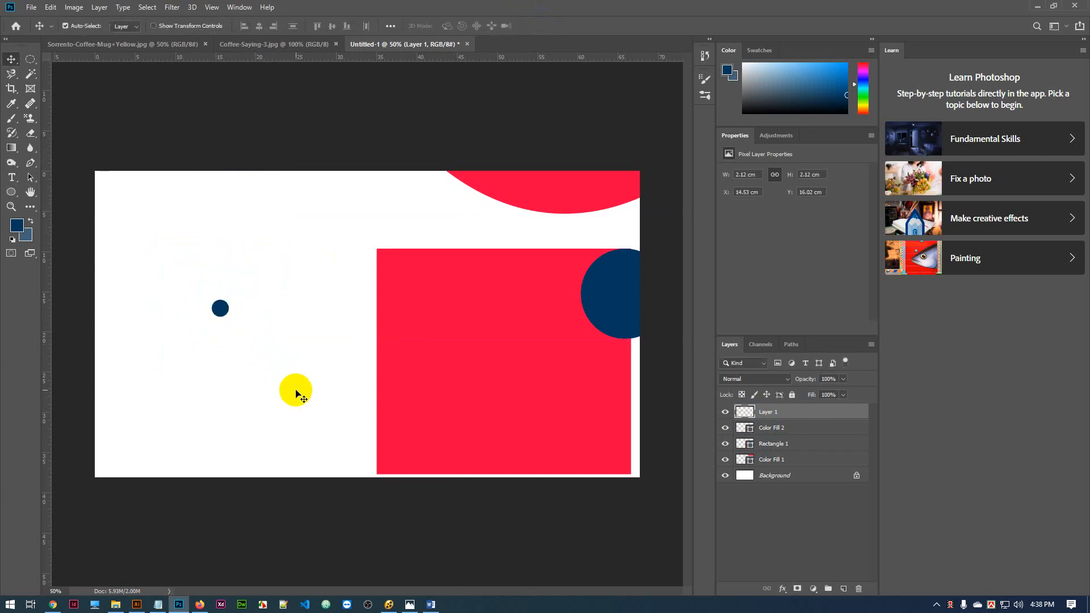
# - Enlarge the pixel circle to about 27.2 cm, shift it slightly, and position the red rectangle directly beside it
pyautogui.hotkey('ctrl', 't')
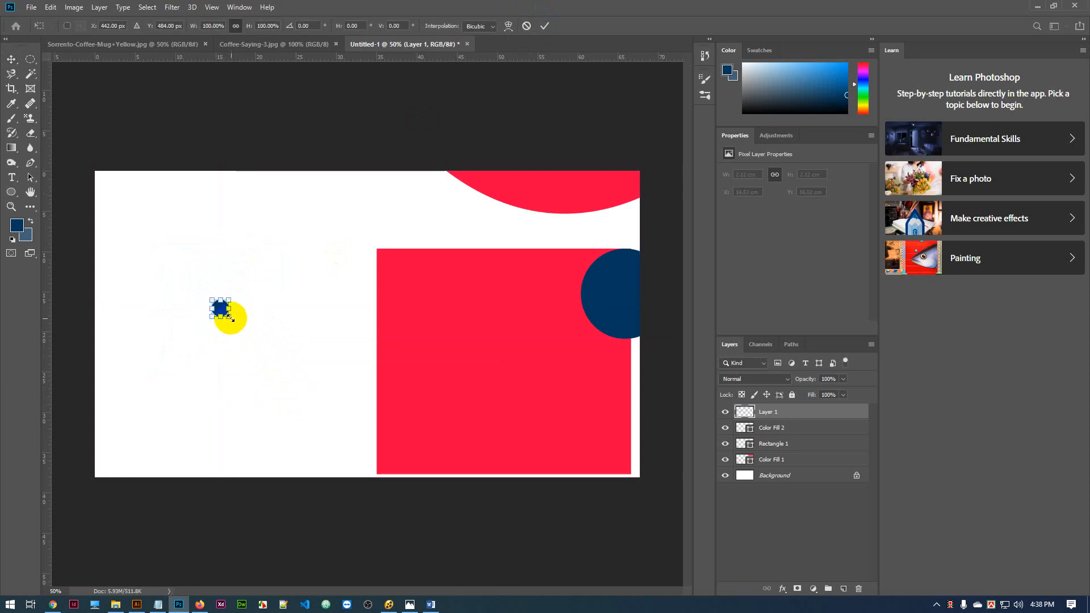
pyautogui.moveTo(233, 323); pyautogui.dragTo(316, 428)
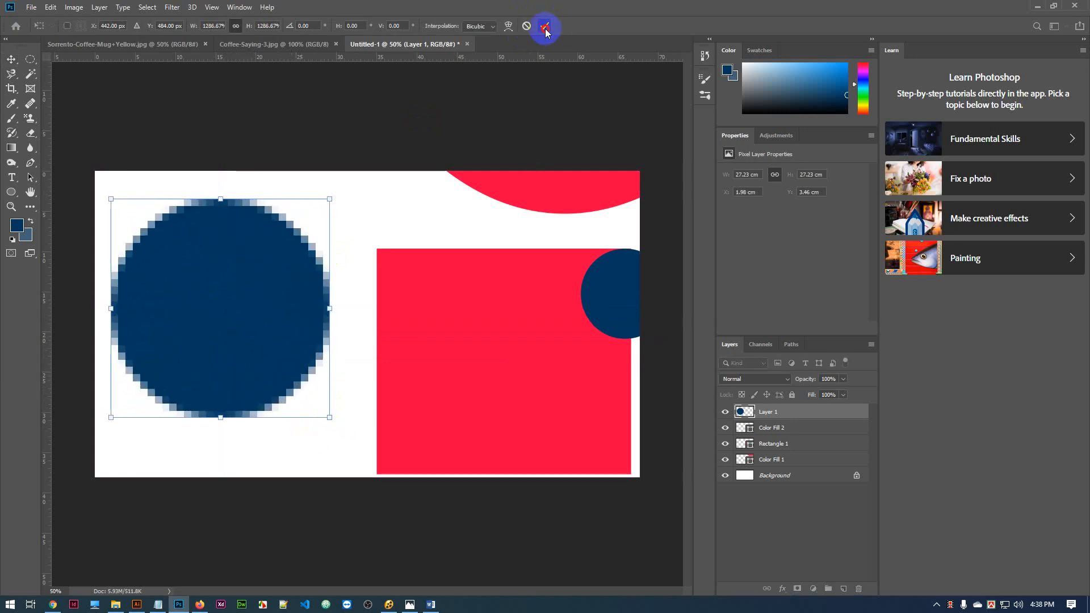
pyautogui.click(544, 27)
pyautogui.moveTo(211, 280); pyautogui.dragTo(262, 316)
pyautogui.moveTo(478, 358); pyautogui.dragTo(436, 326)
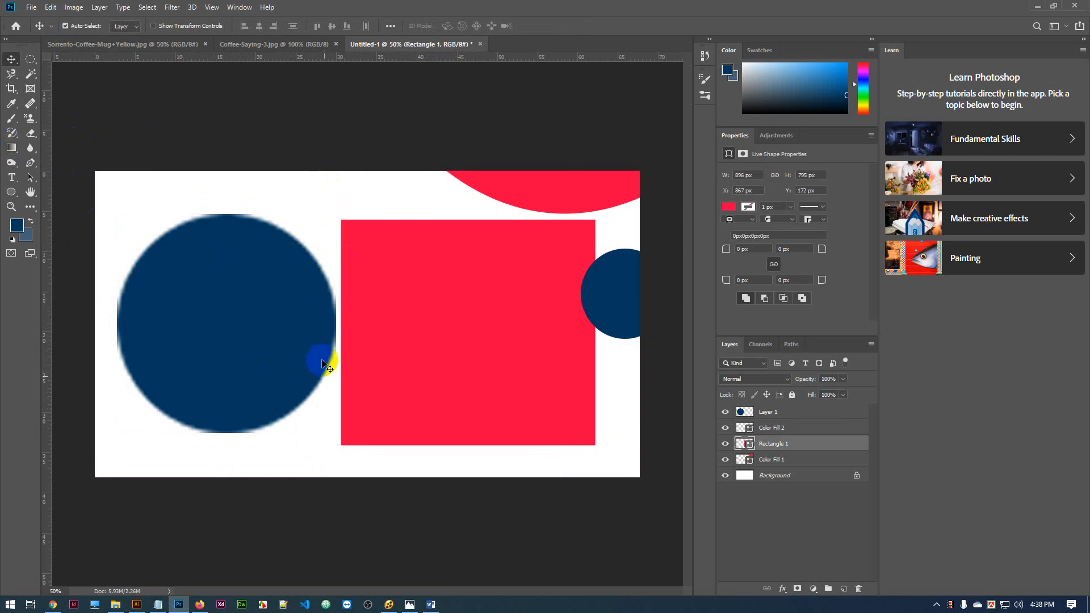
# - Delete the pixel circle and move the red rectangle to about X 395 px, Y 143 px
pyautogui.click(243, 302)
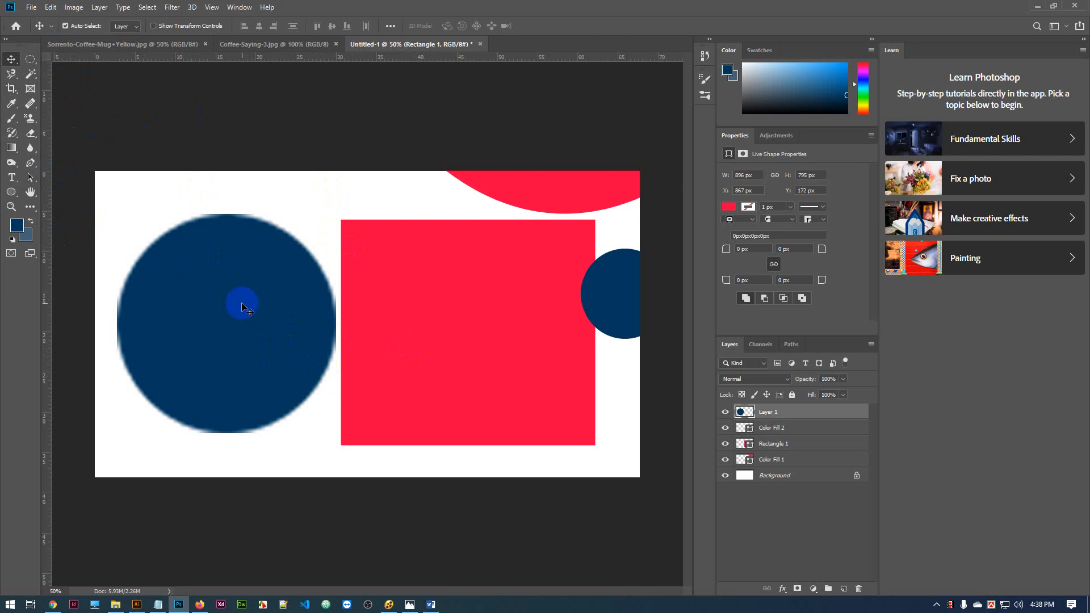
pyautogui.press('Delete')
pyautogui.moveTo(473, 339); pyautogui.dragTo(315, 345)
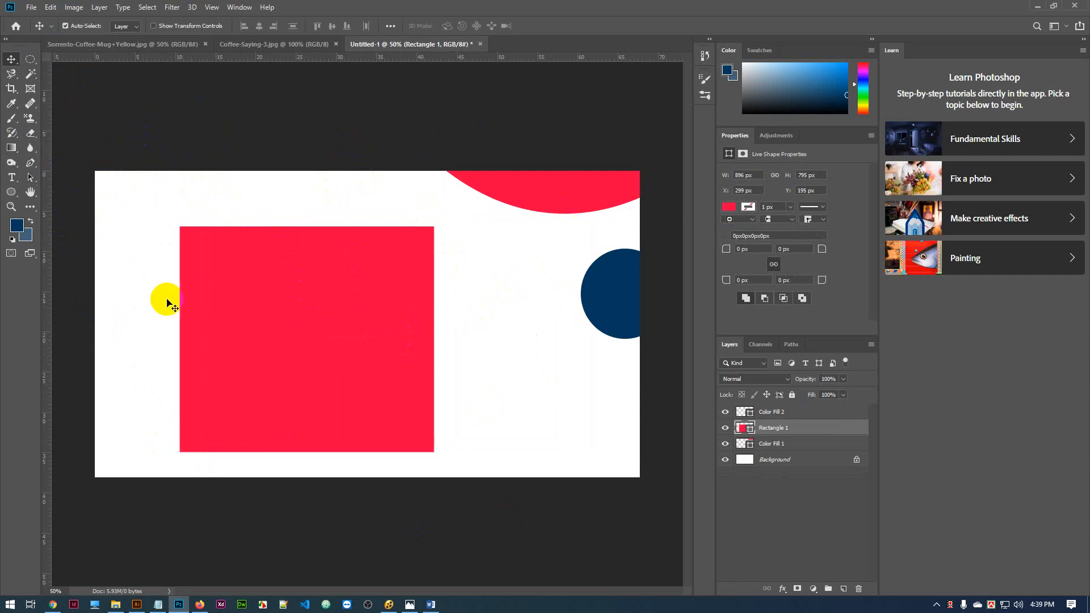
pyautogui.moveTo(360, 301)
pyautogui.mouseDown()
pyautogui.moveTo(372, 294)
pyautogui.moveTo(352, 284)
pyautogui.moveTo(372, 284)
pyautogui.moveTo(378, 302)
pyautogui.mouseUp()
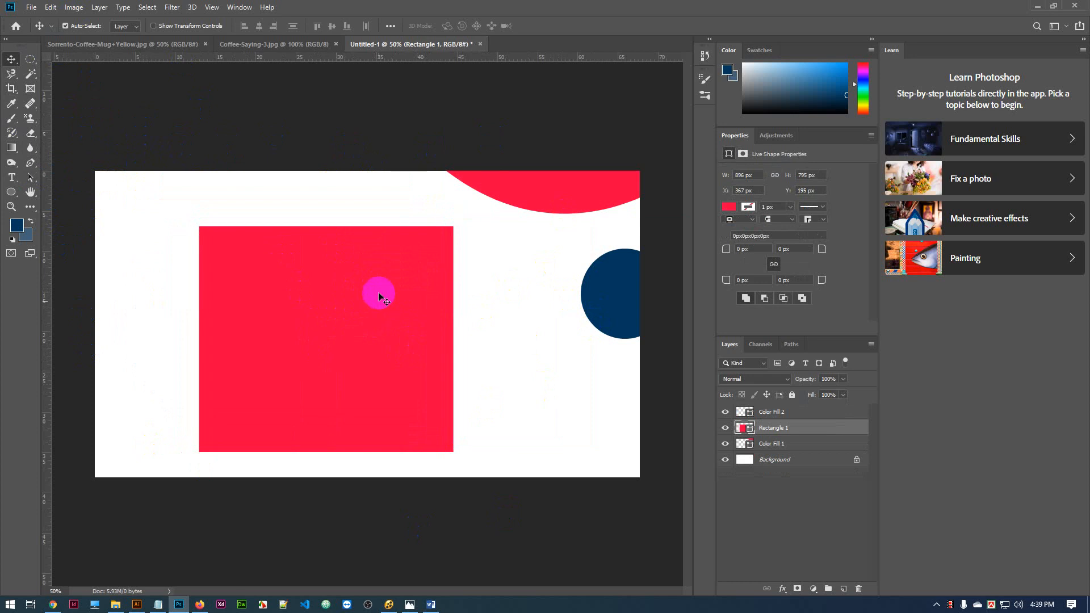
pyautogui.moveTo(376, 325)
pyautogui.mouseDown()
pyautogui.moveTo(351, 318)
pyautogui.moveTo(383, 328)
pyautogui.mouseUp()
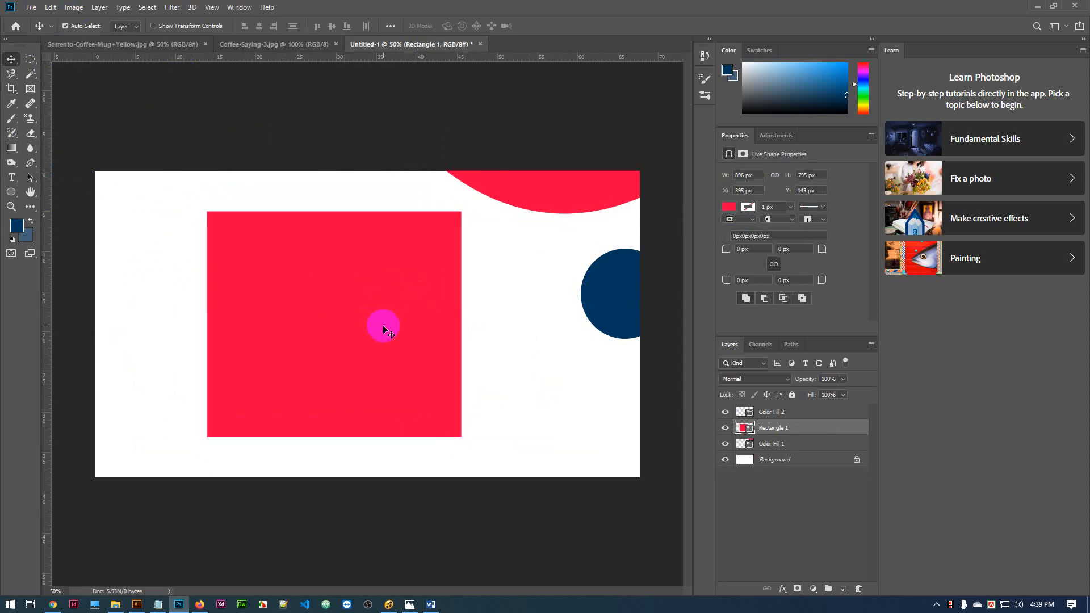
# - Examine the sharpness of the red rectangle's upper edge at magnifications up to 12800%, ending at the 50% view
pyautogui.hotkey('ctrl', '+')
pyautogui.hotkey('ctrl', '+')
pyautogui.hotkey('ctrl', '+')
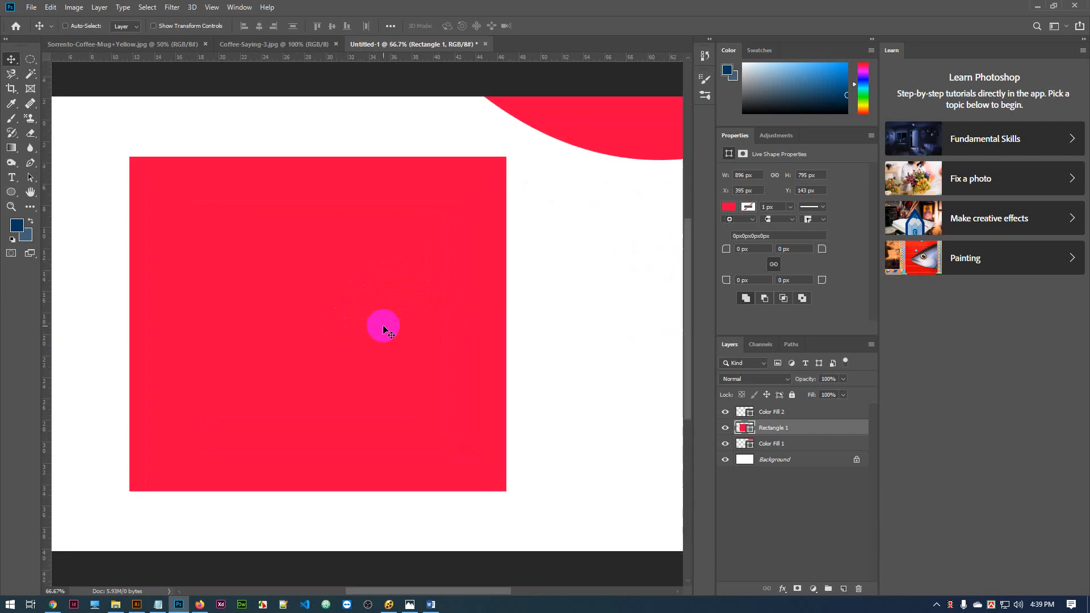
pyautogui.moveTo(319, 146); pyautogui.dragTo(360, 413)
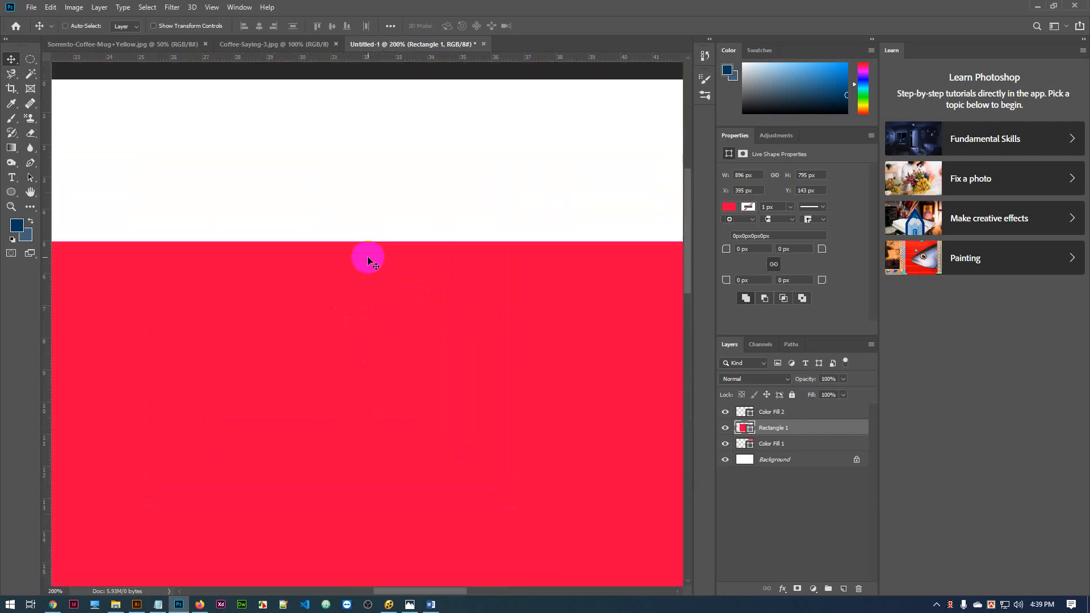
pyautogui.hotkey('ctrl', '+')
pyautogui.hotkey('ctrl', '+')
pyautogui.hotkey('ctrl', '+')
pyautogui.hotkey('ctrl', '+')
pyautogui.hotkey('ctrl', '+')
pyautogui.hotkey('ctrl', '+')
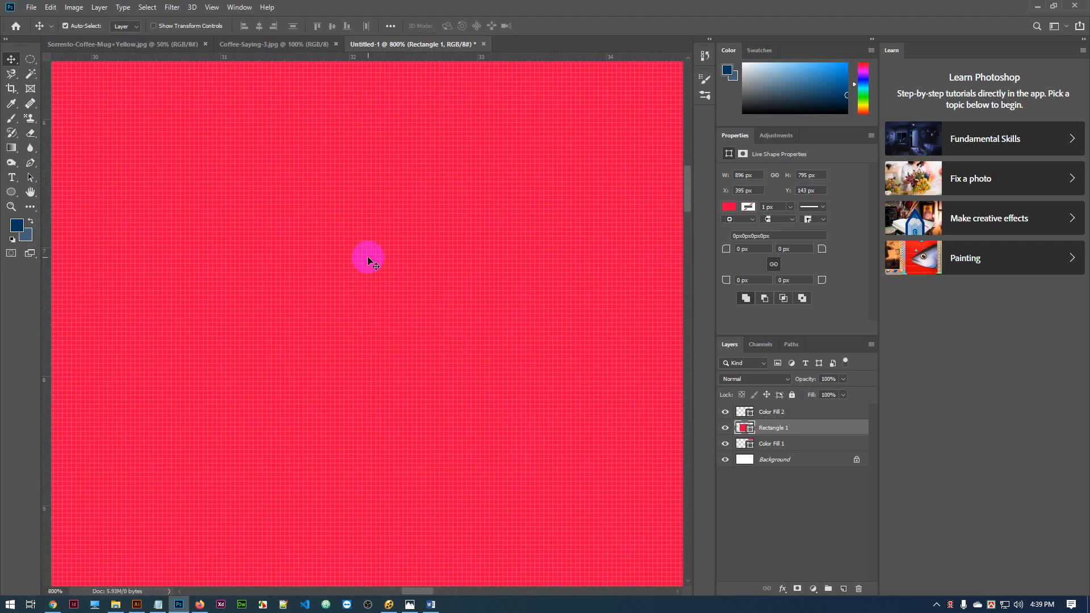
pyautogui.moveTo(350, 291); pyautogui.dragTo(360, 364)
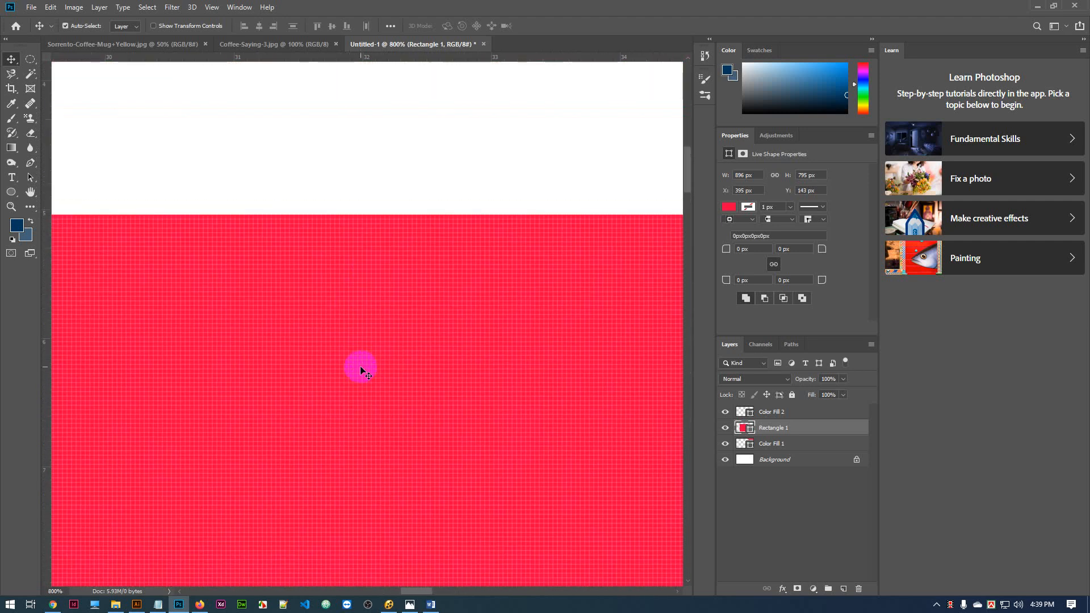
pyautogui.hotkey('ctrl', '+')
pyautogui.hotkey('ctrl', '+')
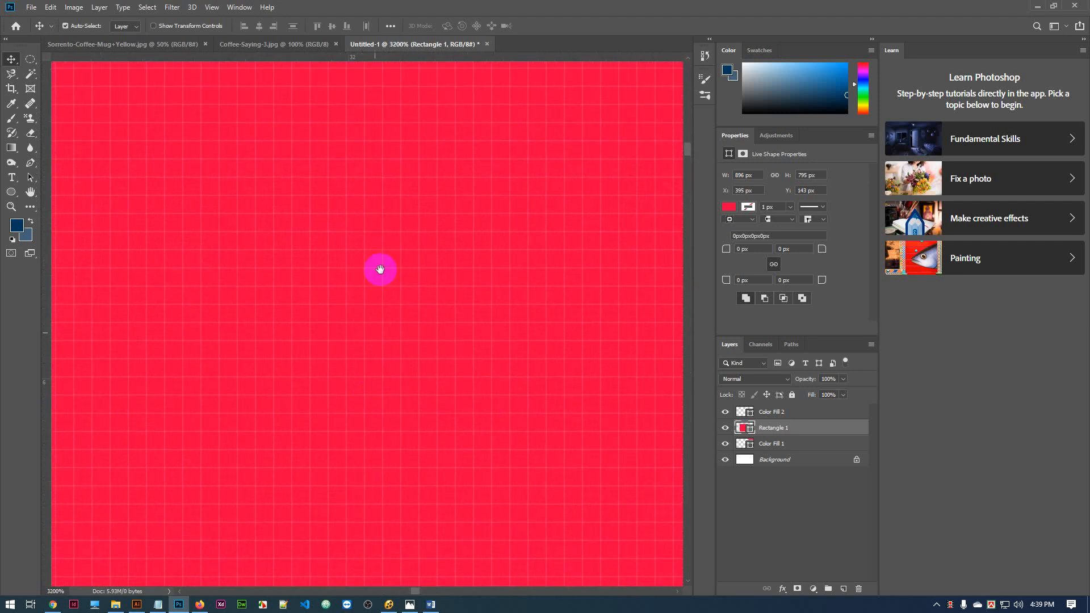
pyautogui.moveTo(363, 188); pyautogui.dragTo(422, 409)
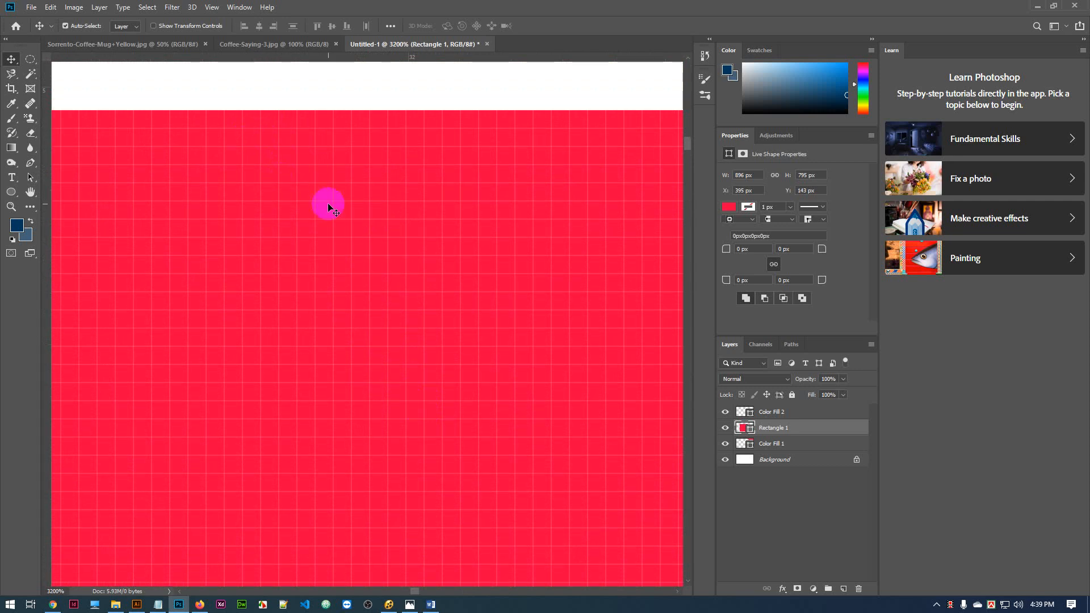
pyautogui.hotkey('ctrl', '+')
pyautogui.hotkey('ctrl', '+')
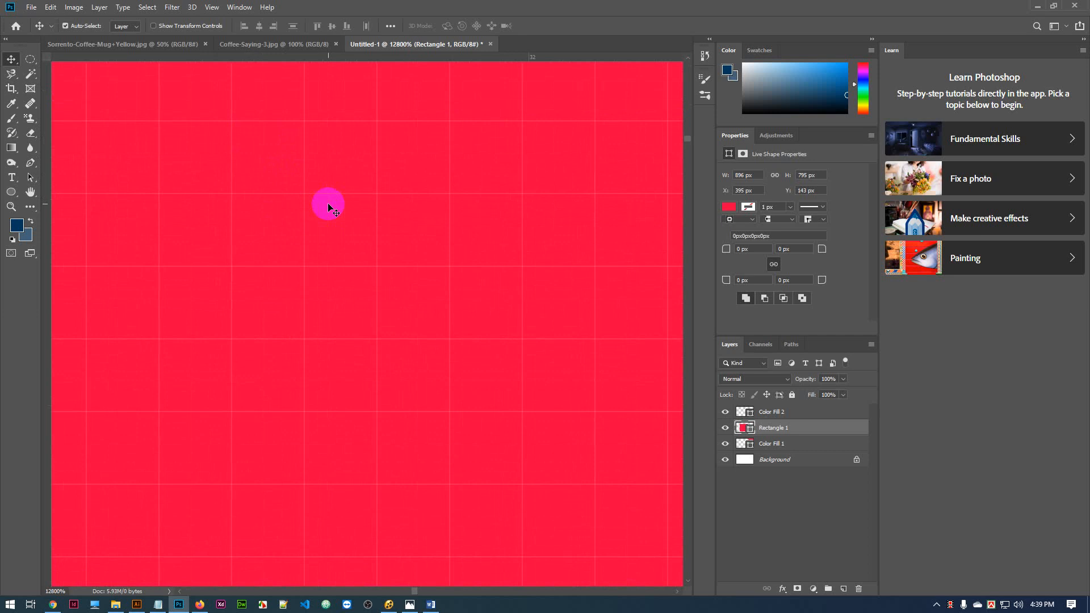
pyautogui.moveTo(365, 97); pyautogui.dragTo(379, 427)
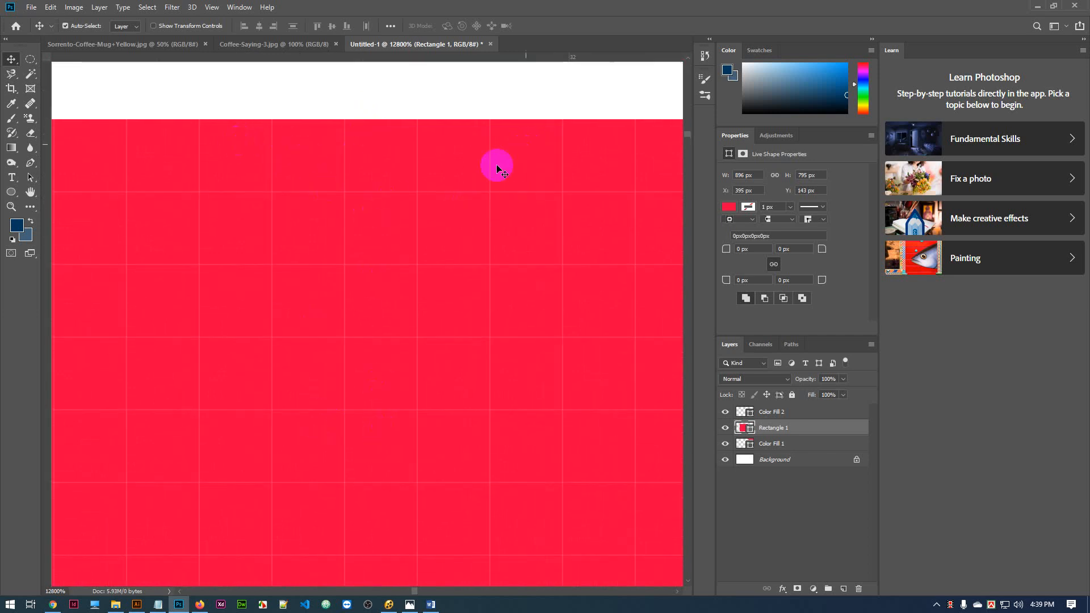
pyautogui.hotkey('ctrl', '-')
pyautogui.hotkey('ctrl', '-')
pyautogui.hotkey('ctrl', '-')
pyautogui.hotkey('ctrl', '-')
pyautogui.hotkey('ctrl', '-')
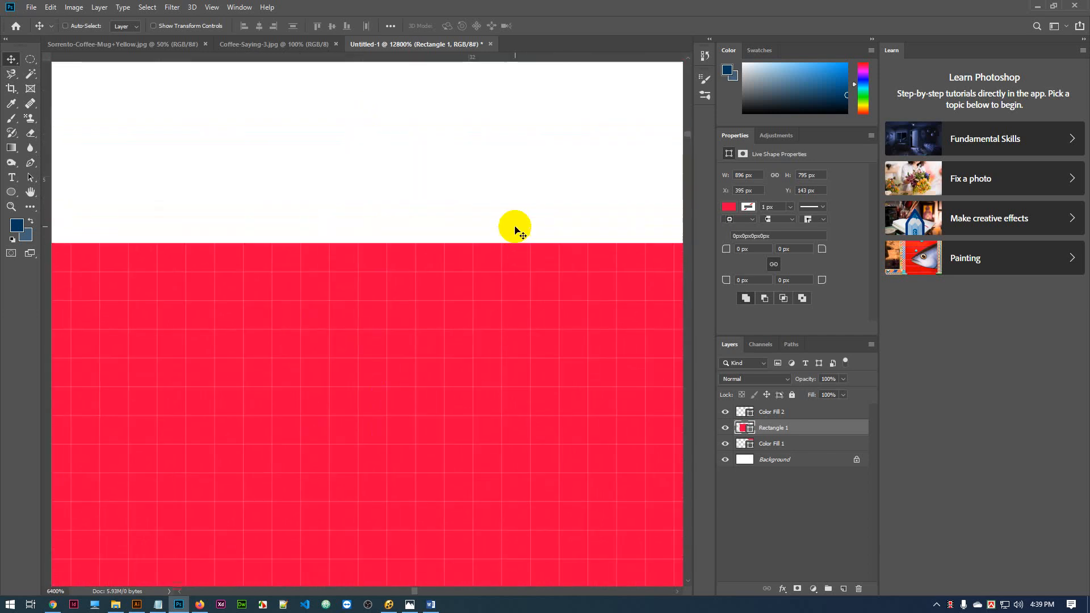
pyautogui.hotkey('ctrl', '-')
pyautogui.hotkey('ctrl', '-')
pyautogui.hotkey('ctrl', '-')
pyautogui.hotkey('ctrl', '-')
pyautogui.hotkey('ctrl', '-')
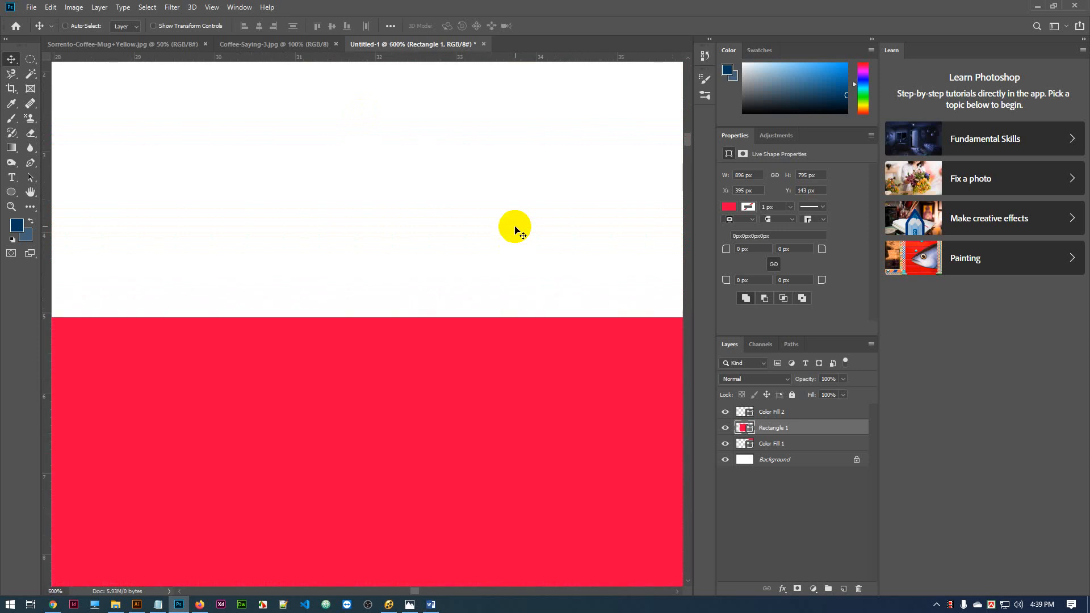
pyautogui.hotkey('ctrl', '-')
pyautogui.hotkey('ctrl', '-')
pyautogui.hotkey('ctrl', '-')
pyautogui.hotkey('ctrl', '-')
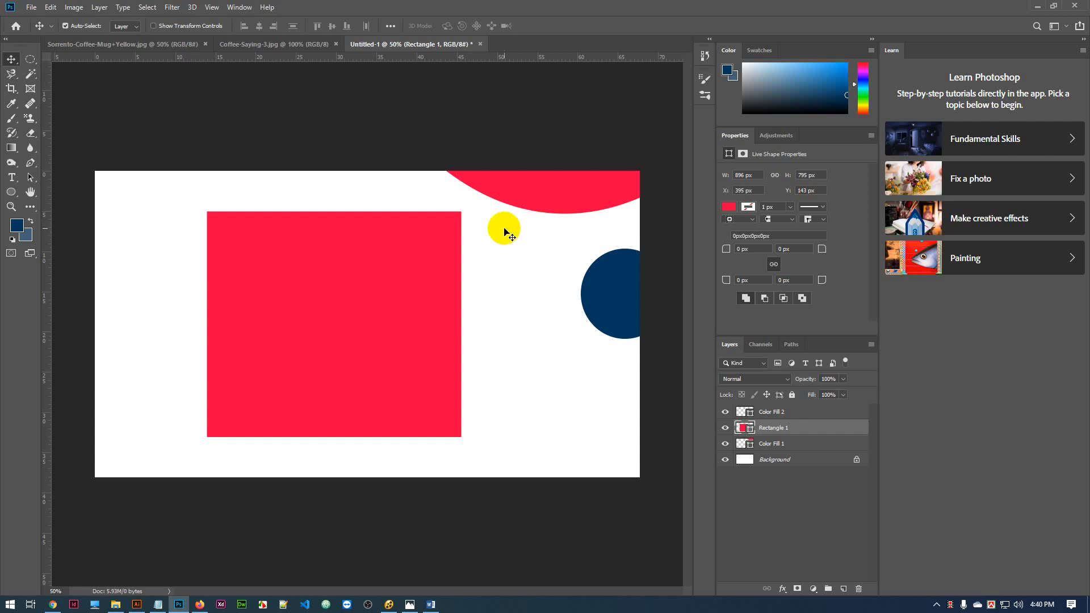
# - Delete the red rectangle, the leaf and the blue circle, leaving only the white background
pyautogui.press('Delete')
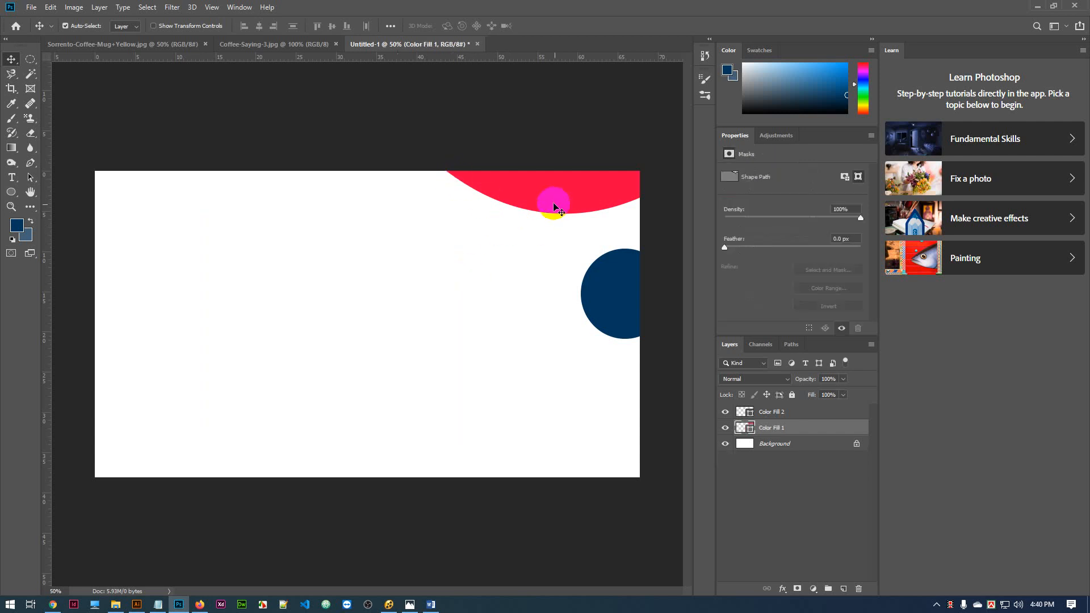
pyautogui.moveTo(555, 204); pyautogui.dragTo(533, 270)
pyautogui.press('Delete')
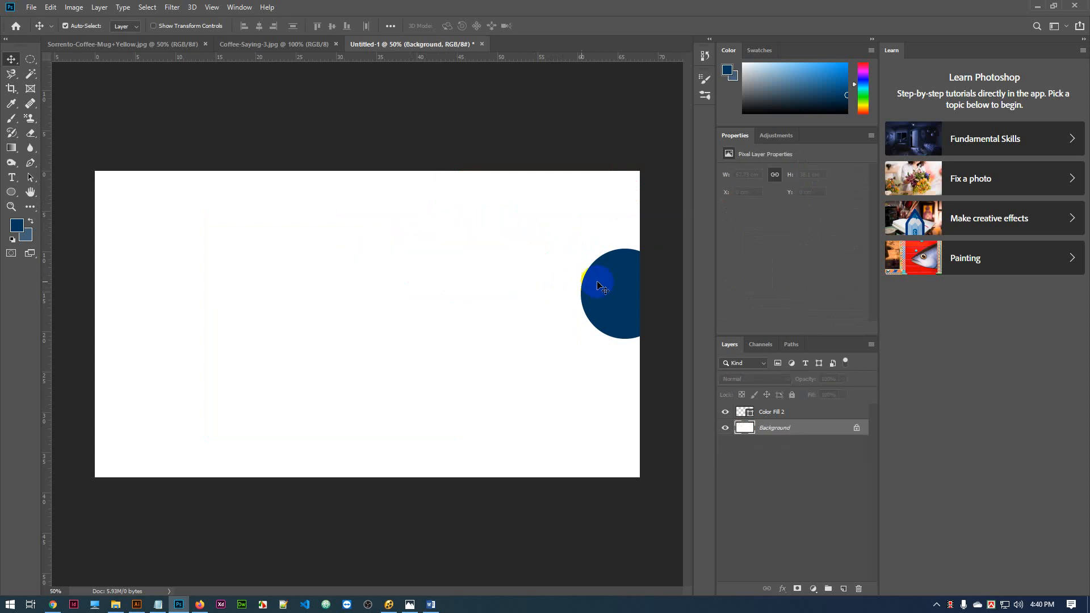
pyautogui.moveTo(597, 285); pyautogui.dragTo(391, 296)
pyautogui.press('Delete')
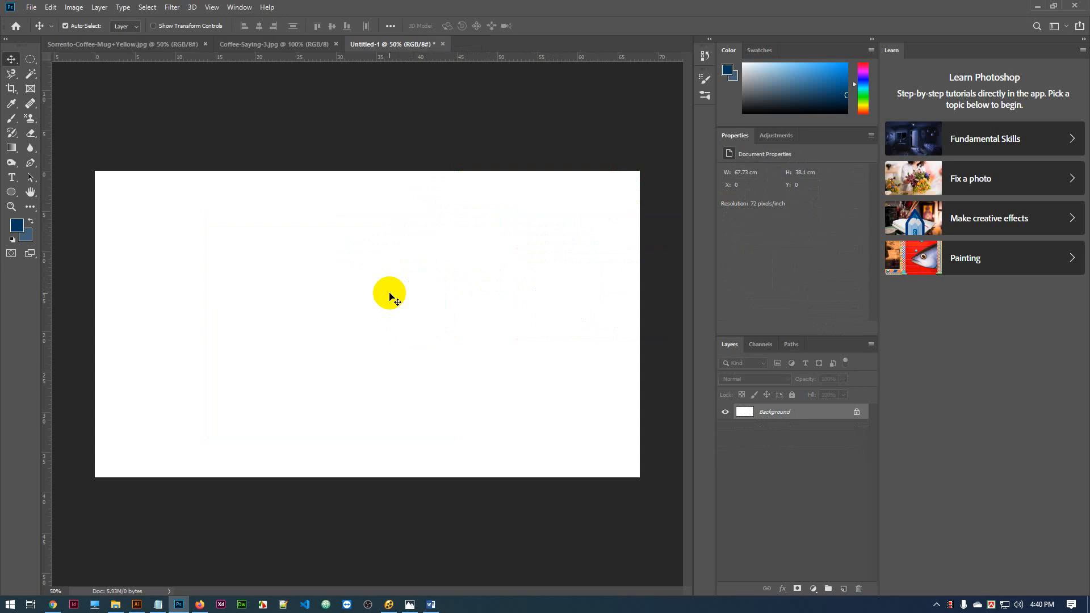
# - Switch to the Sorrento-Coffee-Mug+Yellow.jpg document, unlock its Background layer and activate the Pen tool
pyautogui.click(167, 43)
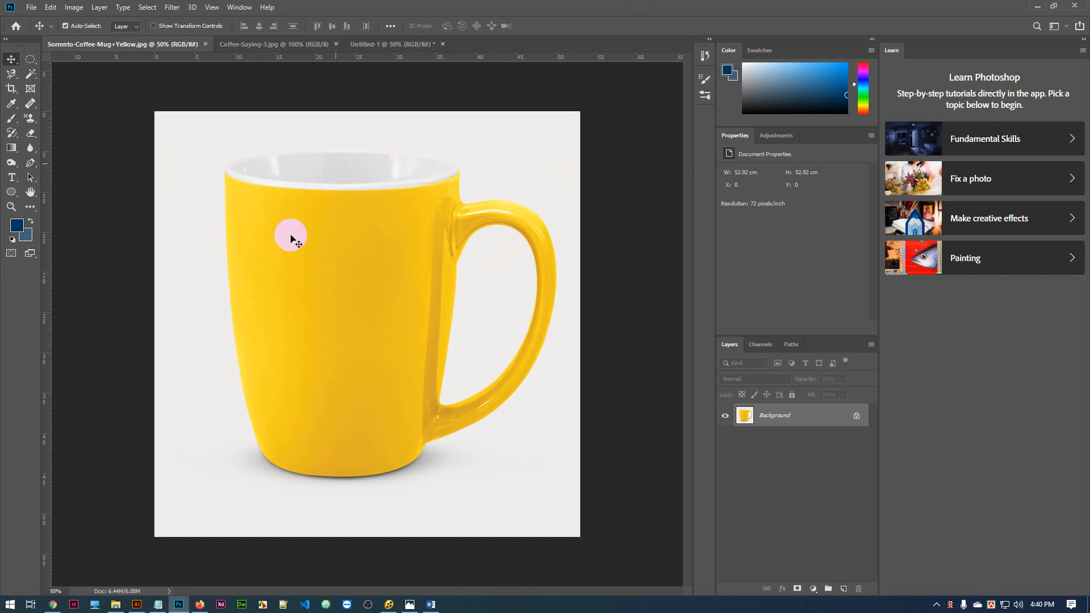
pyautogui.click(857, 416)
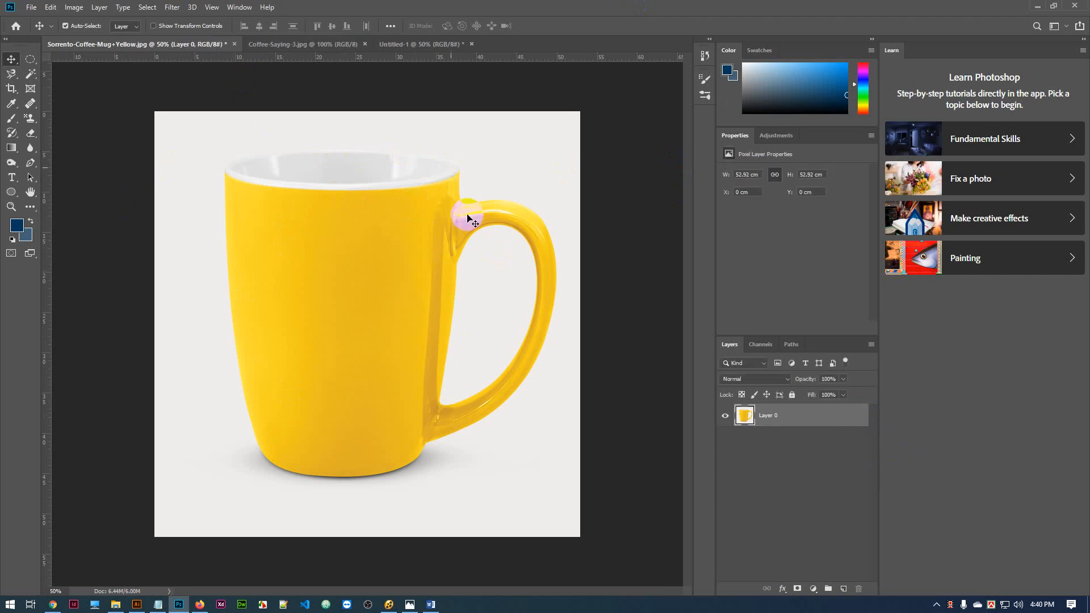
pyautogui.click(33, 164)
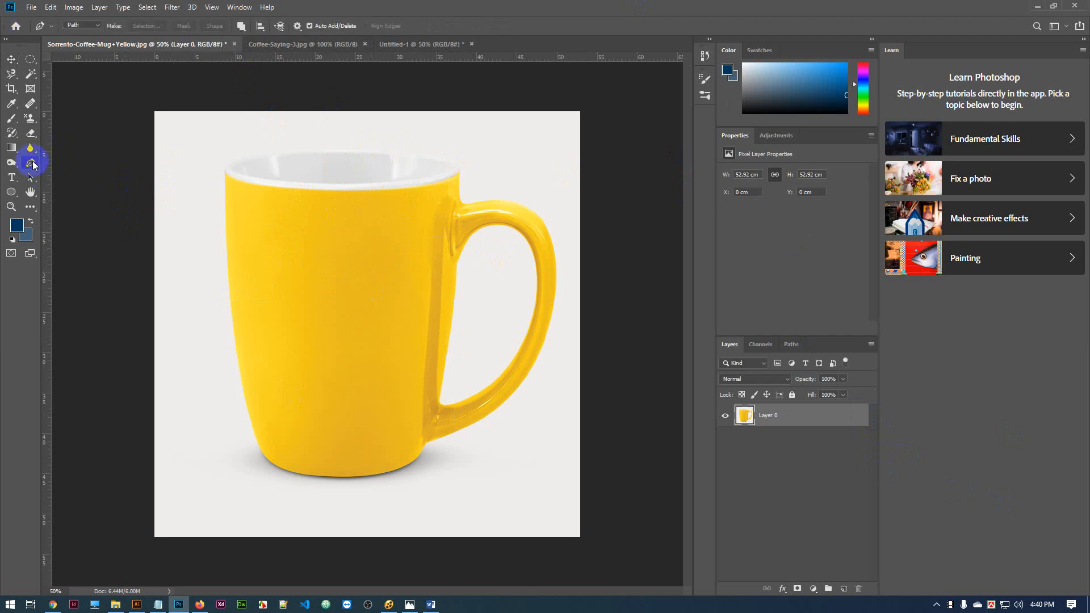
# - Try selecting the yellow body and handle of the mug with the Quick Selection tool, and clear the selection
pyautogui.click(31, 74)
pyautogui.moveTo(31, 74); pyautogui.dragTo(72, 78)
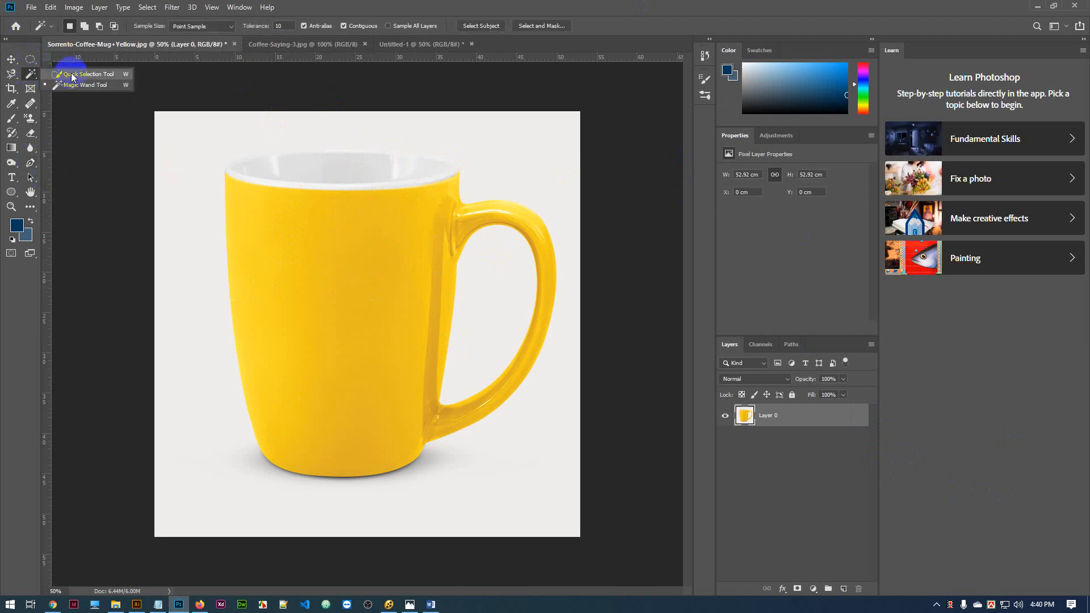
pyautogui.moveTo(265, 174)
pyautogui.mouseDown()
pyautogui.moveTo(333, 258)
pyautogui.moveTo(348, 370)
pyautogui.mouseUp()
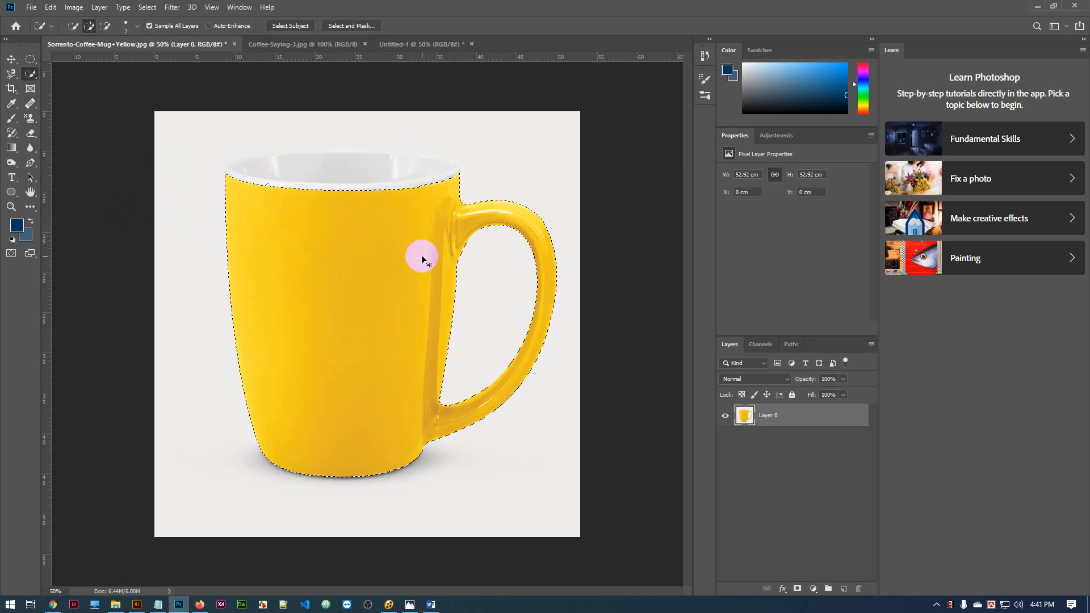
pyautogui.hotkey('ctrl', 'd')
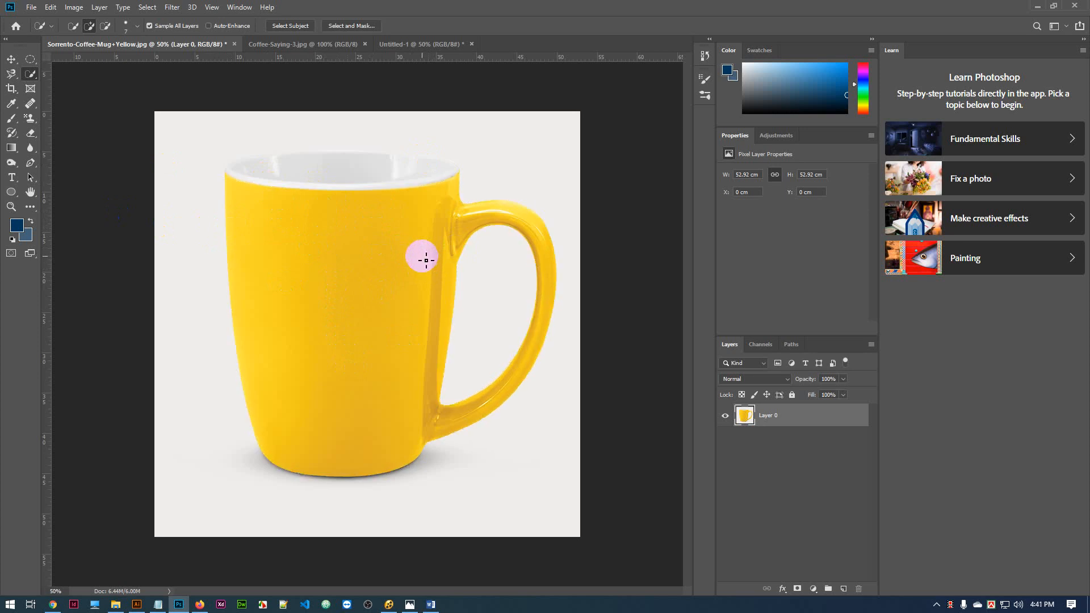
# - Set the Pen tool to Shape mode and roughly trace the mug's rim from its left end to the handle's upper joint
pyautogui.click(31, 163)
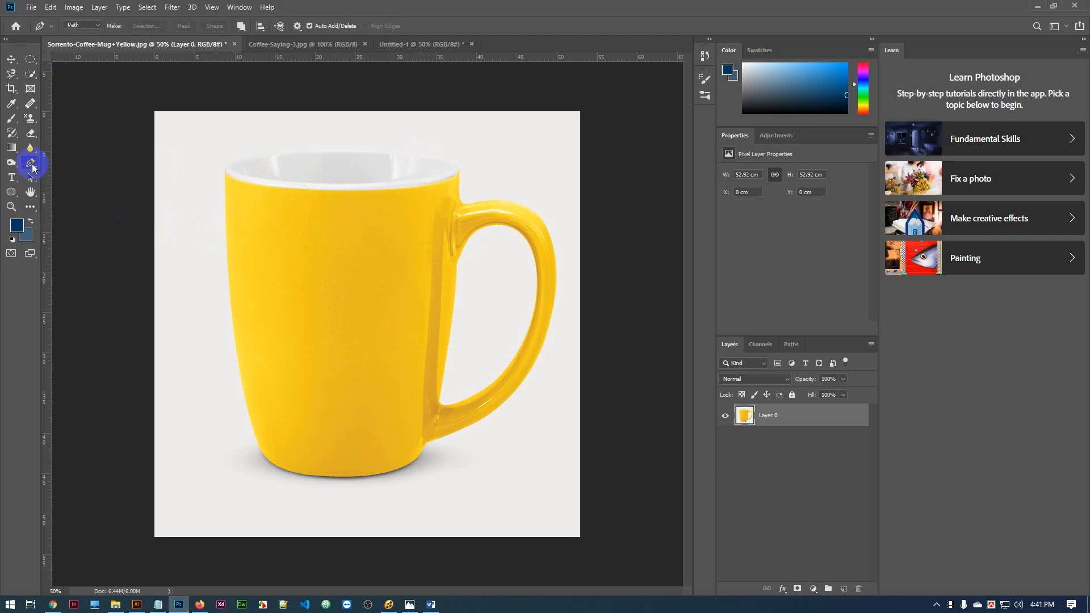
pyautogui.click(82, 25)
pyautogui.click(81, 38)
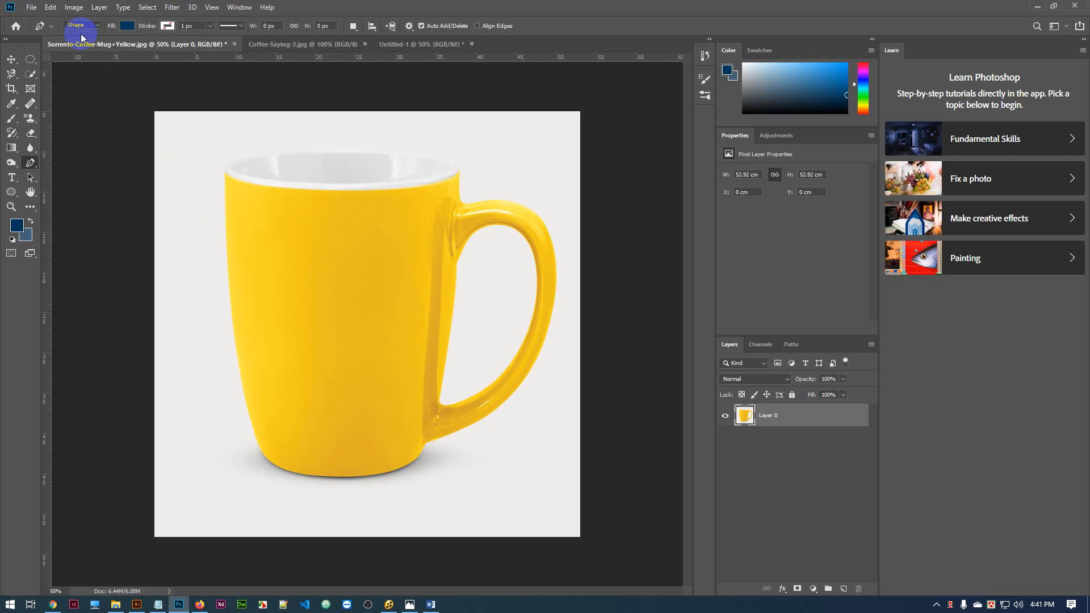
pyautogui.click(225, 166)
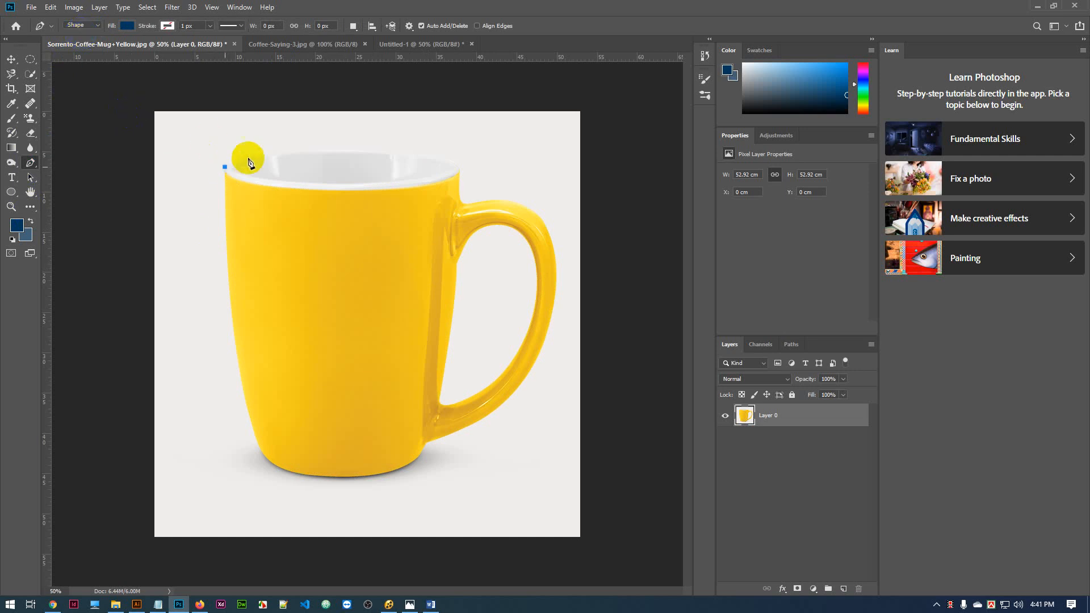
pyautogui.moveTo(300, 151); pyautogui.dragTo(397, 156)
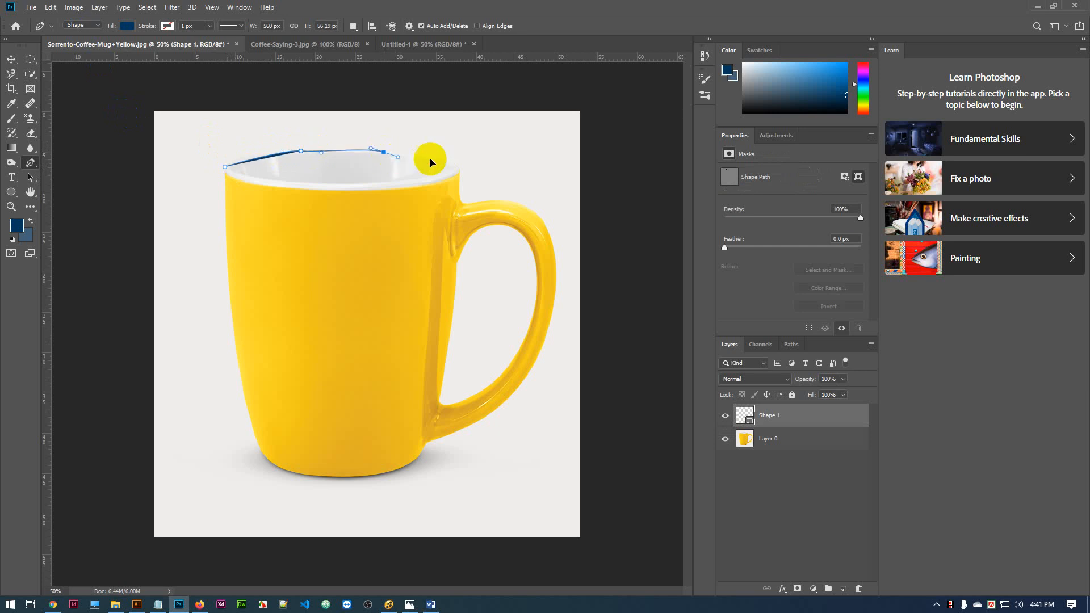
pyautogui.click(454, 160)
pyautogui.click(458, 184)
pyautogui.moveTo(463, 204); pyautogui.dragTo(467, 206)
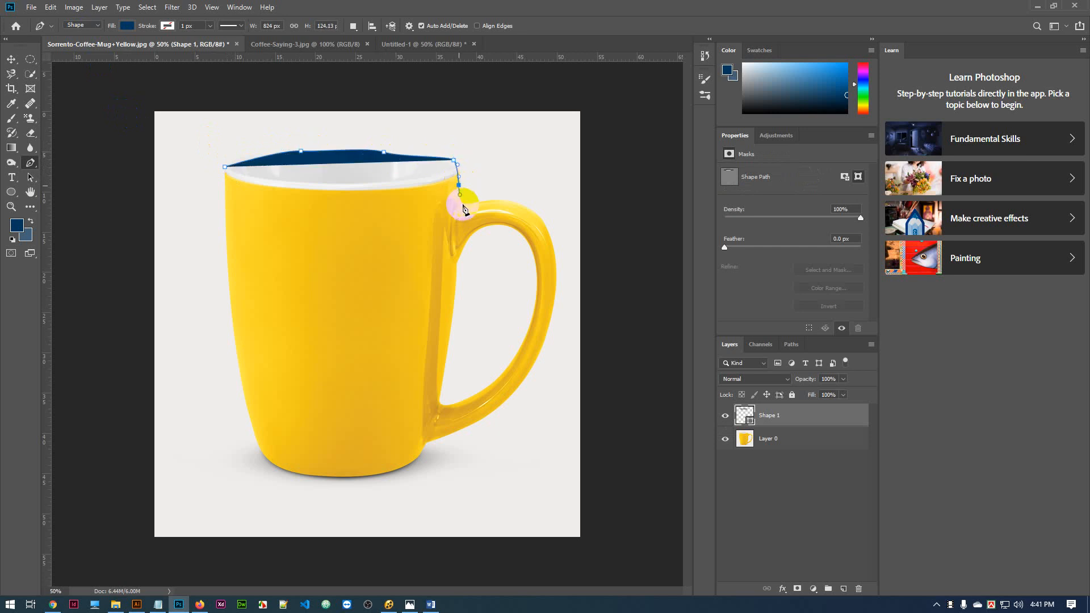
# - Continue the Pen shape around the outer edge of the handle to its lower joint with the mug body
pyautogui.click(494, 203)
pyautogui.moveTo(546, 225); pyautogui.dragTo(553, 243)
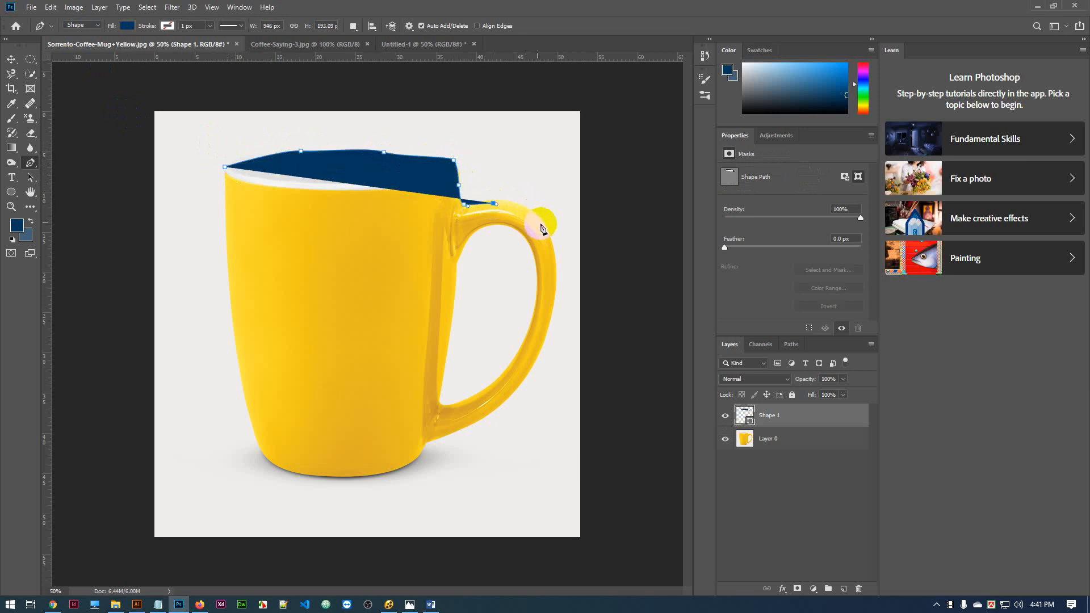
pyautogui.click(556, 269)
pyautogui.click(550, 308)
pyautogui.click(542, 348)
pyautogui.moveTo(522, 392); pyautogui.dragTo(520, 397)
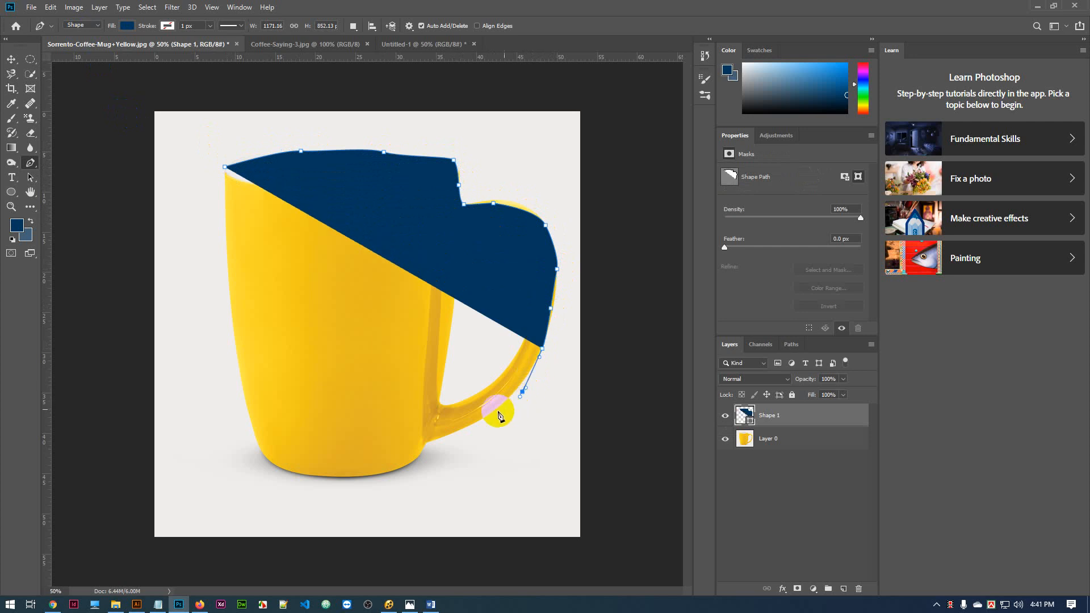
pyautogui.click(489, 413)
pyautogui.click(458, 429)
pyautogui.click(430, 440)
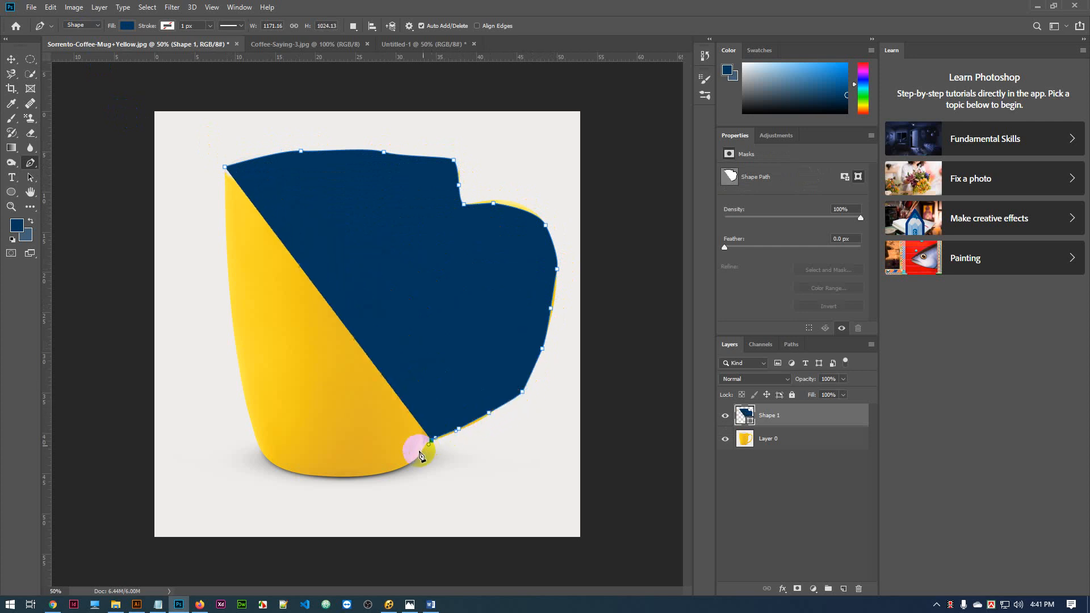
# - Continue the Pen shape along the mug's base to its lower left corner
pyautogui.click(419, 451)
pyautogui.click(402, 464)
pyautogui.click(371, 477)
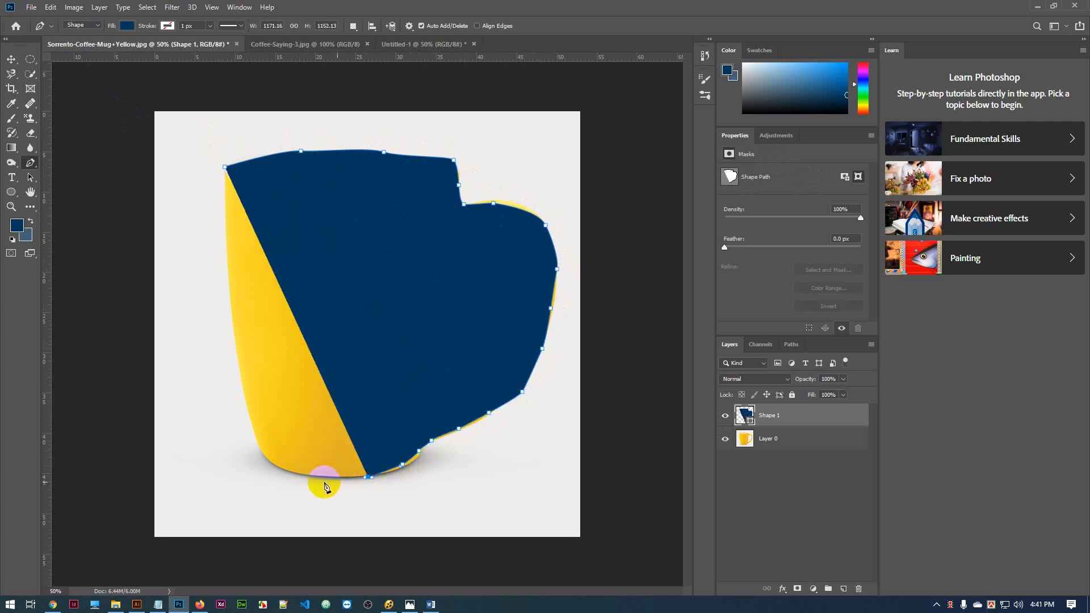
pyautogui.click(299, 472)
pyautogui.click(266, 460)
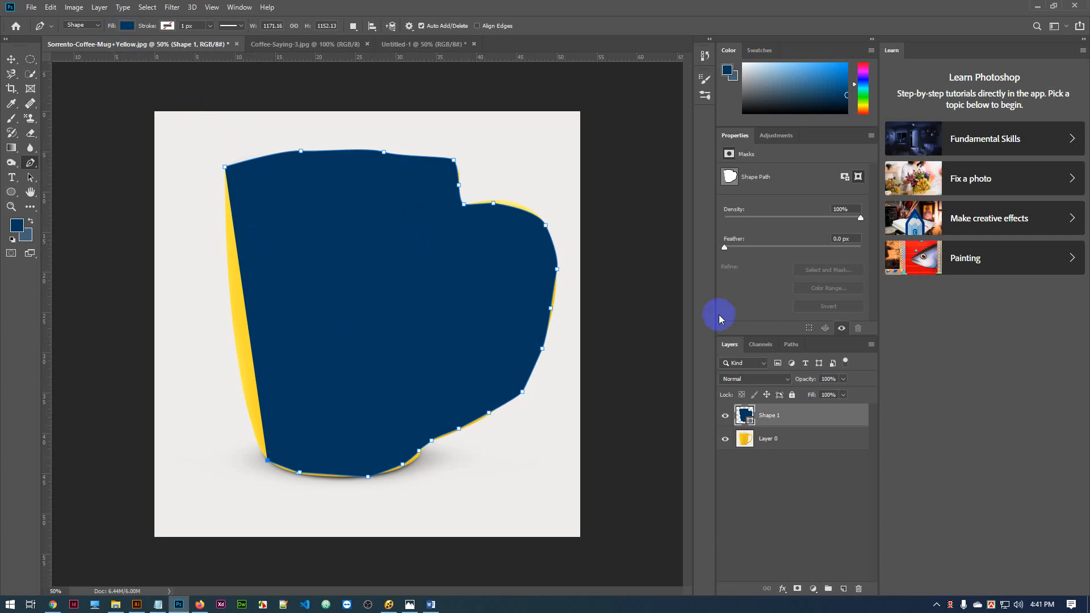
# - Undo the entire filled Pen shape and the unlocking of the Background layer
pyautogui.hotkey('ctrl', 'z')
pyautogui.hotkey('ctrl', 'z')
pyautogui.hotkey('ctrl', 'z')
pyautogui.hotkey('ctrl', 'z')
pyautogui.hotkey('ctrl', 'z')
pyautogui.hotkey('ctrl', 'z')
pyautogui.hotkey('ctrl', 'z')
pyautogui.hotkey('ctrl', 'z')
pyautogui.hotkey('ctrl', 'z')
pyautogui.hotkey('ctrl', 'z')
pyautogui.hotkey('ctrl', 'z')
pyautogui.hotkey('ctrl', 'z')
pyautogui.hotkey('ctrl', 'z')
pyautogui.hotkey('ctrl', 'z')
pyautogui.hotkey('ctrl', 'z')
pyautogui.hotkey('ctrl', 'z')
pyautogui.hotkey('ctrl', 'z')
pyautogui.hotkey('ctrl', 'z')
pyautogui.hotkey('ctrl', 'z')
pyautogui.hotkey('ctrl', 'z')
pyautogui.hotkey('ctrl', 'z')
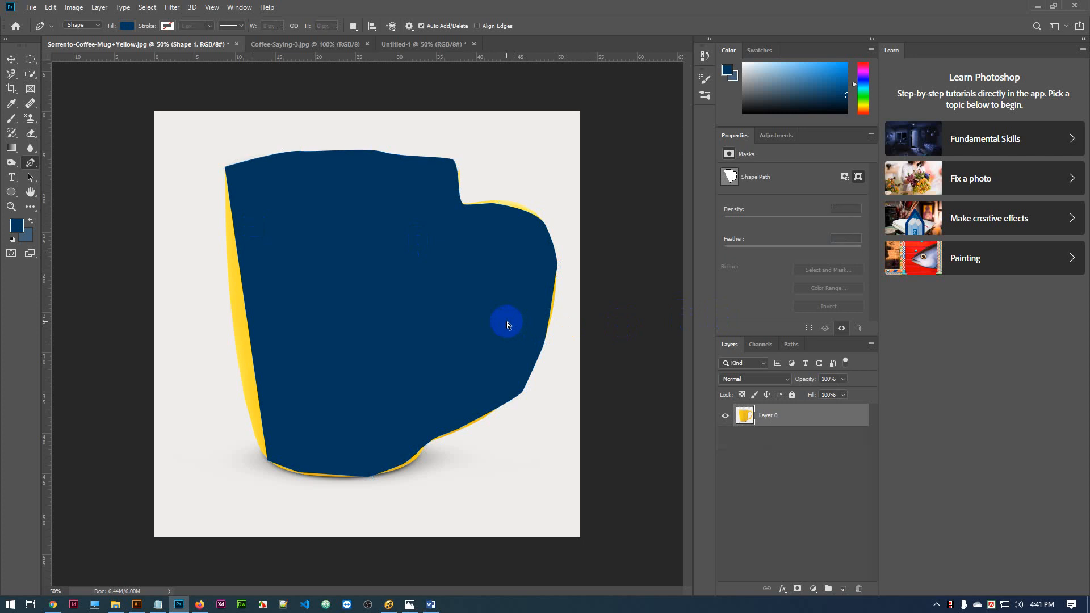
pyautogui.hotkey('ctrl', 'z')
pyautogui.hotkey('ctrl', 'z')
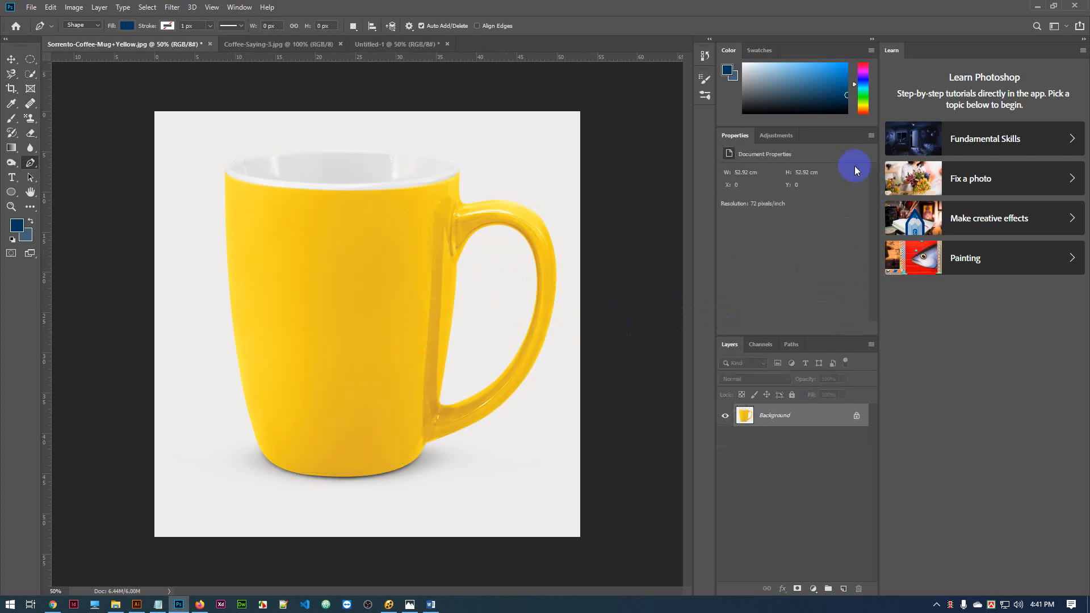
# - Set the Pen tool to Path mode and unlock the Background layer of the mug image
pyautogui.click(89, 28)
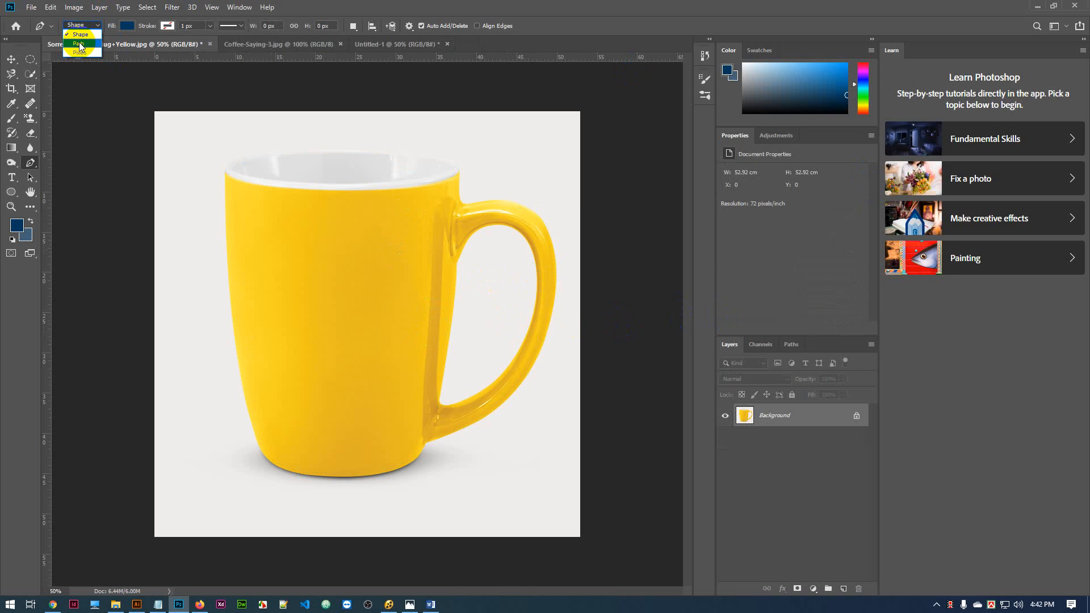
pyautogui.click(79, 44)
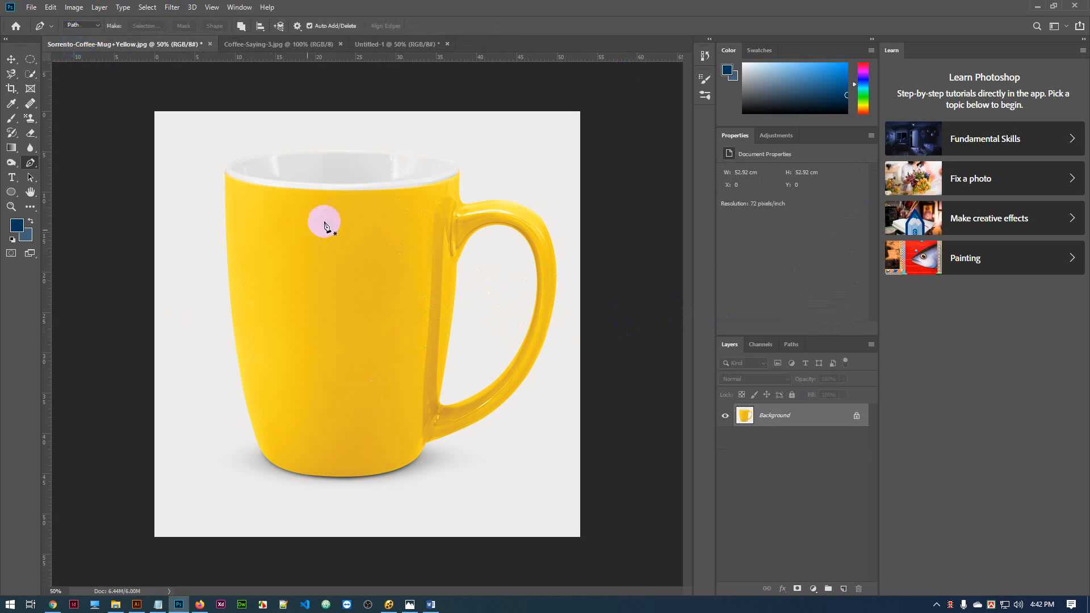
pyautogui.click(858, 419)
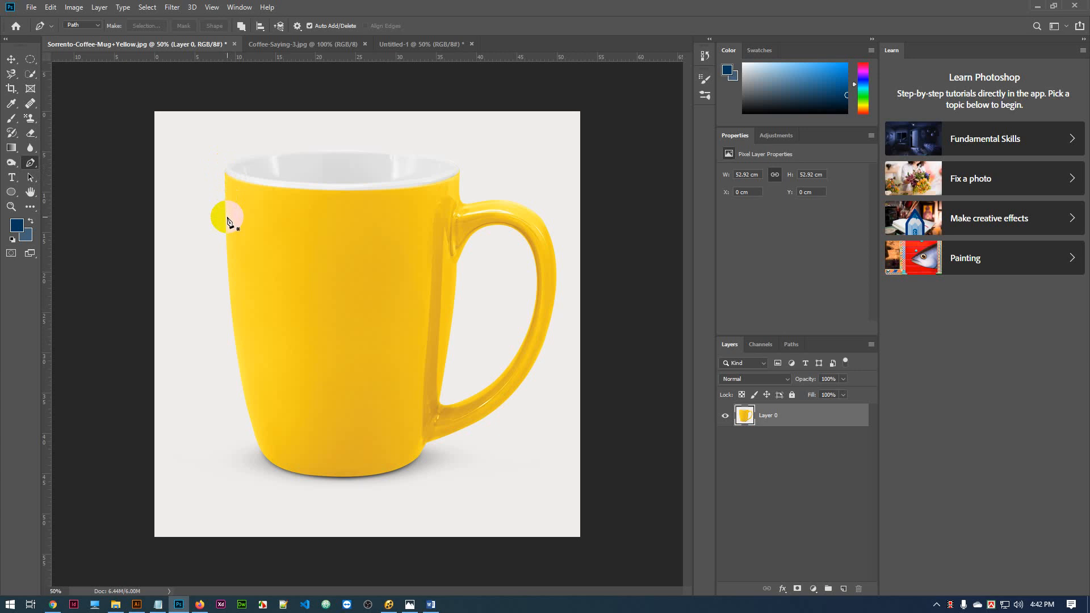
# - Start the path at 200% magnification on the mug's left side and add a straight segment up to the rim's left end
pyautogui.hotkey('ctrl', '+')
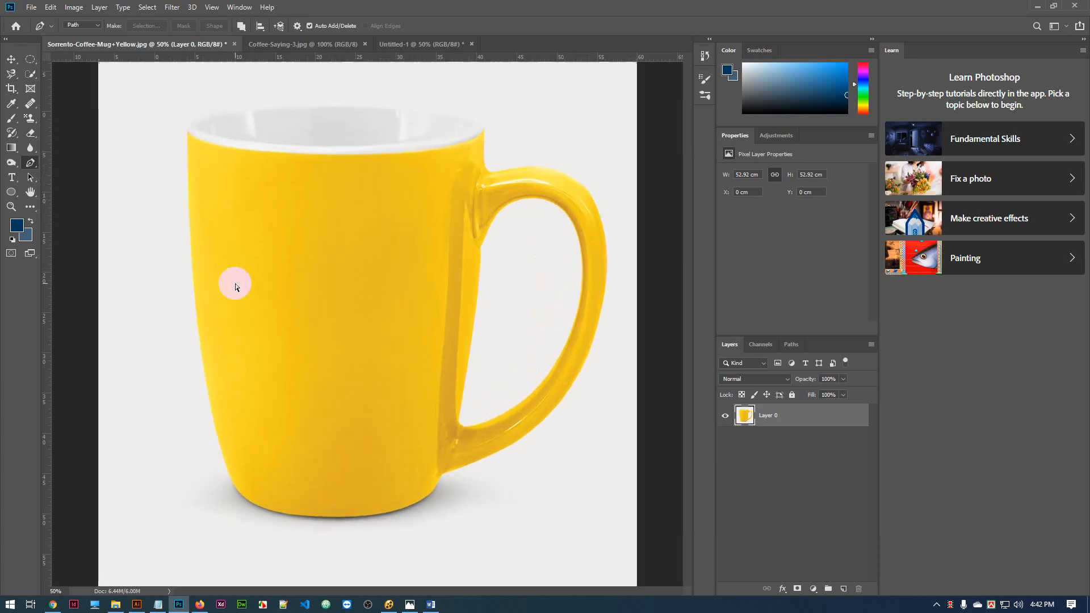
pyautogui.hotkey('ctrl', '+')
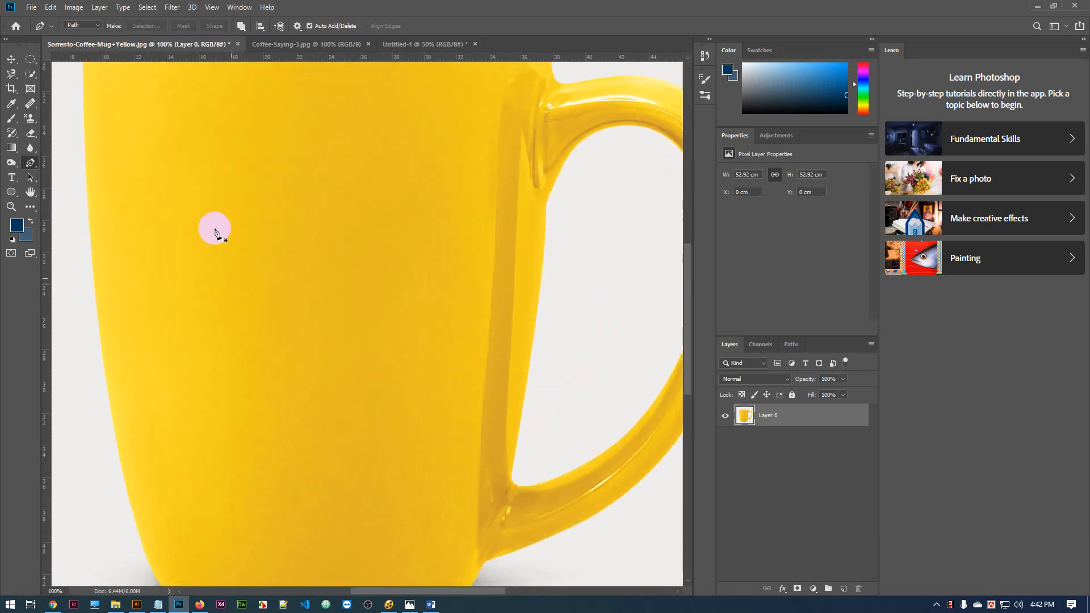
pyautogui.moveTo(212, 163); pyautogui.dragTo(270, 307)
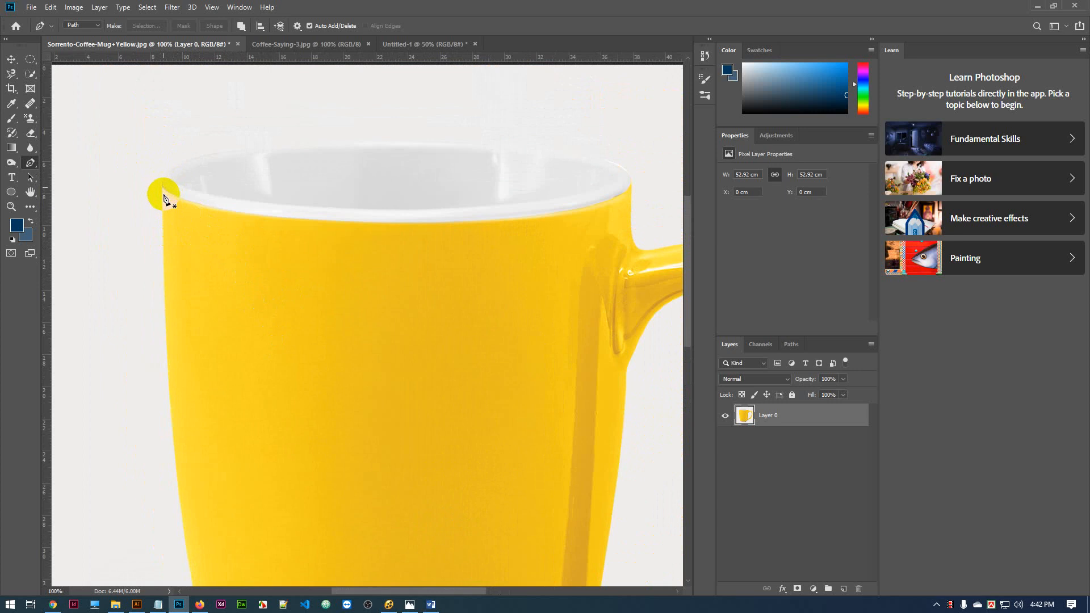
pyautogui.scroll(2, 164, 194)
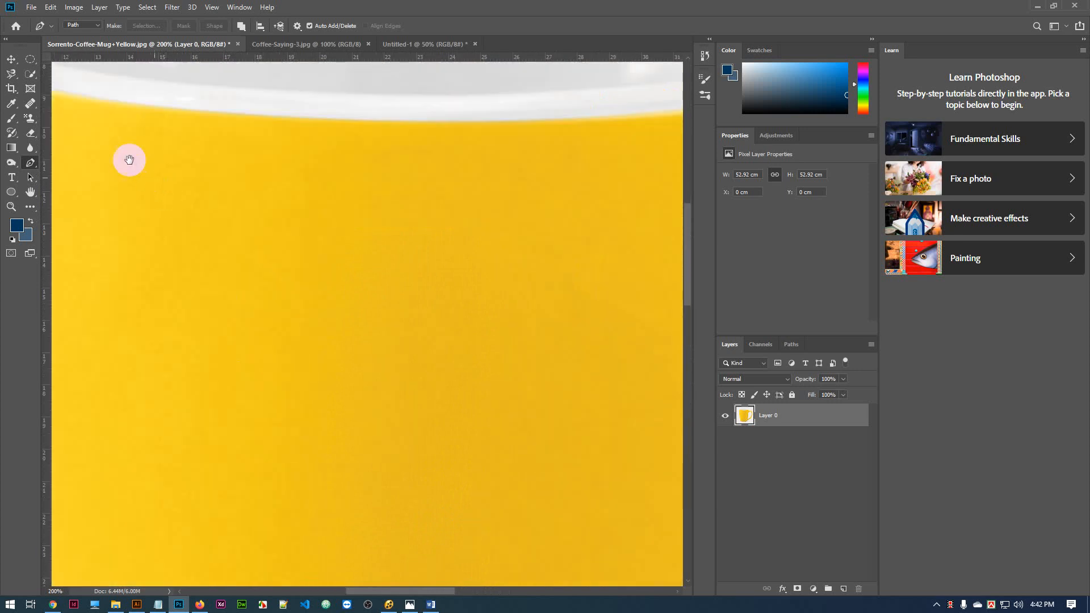
pyautogui.scroll(-1, 397, 341)
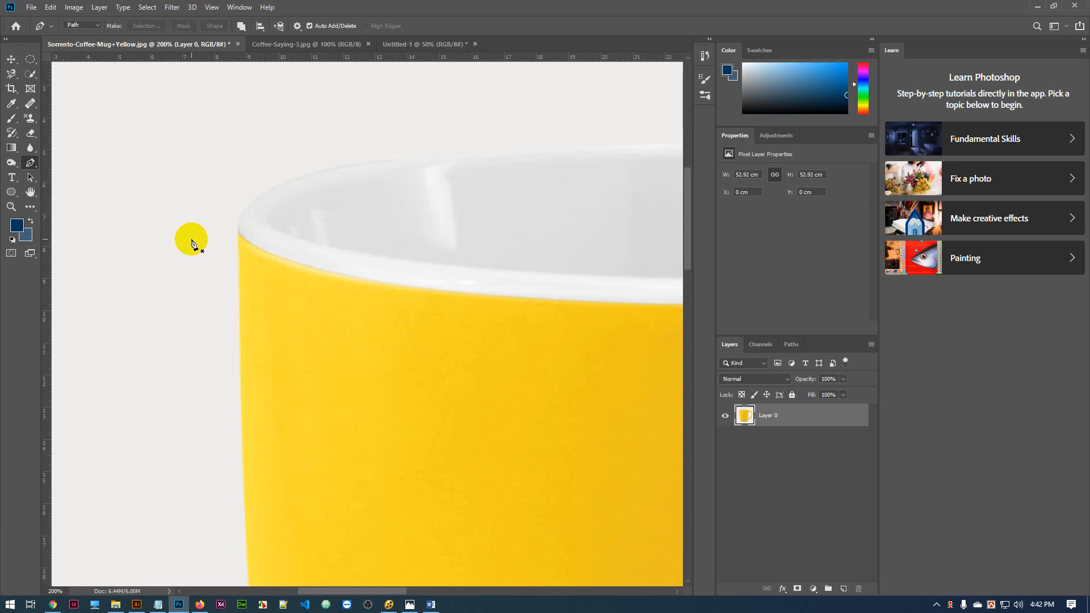
pyautogui.moveTo(378, 272); pyautogui.dragTo(298, 305)
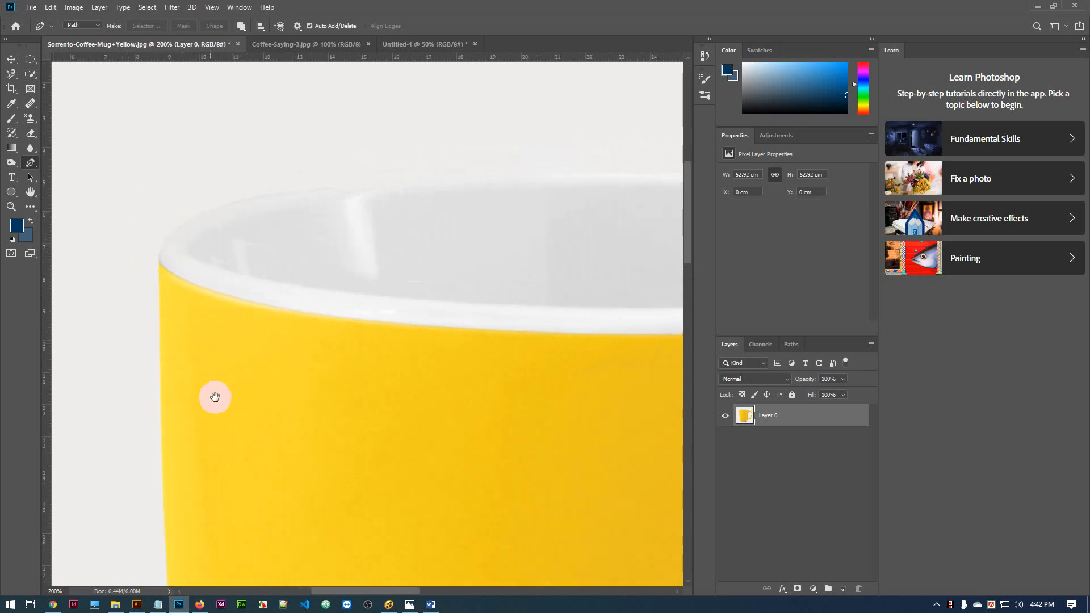
pyautogui.moveTo(227, 325); pyautogui.dragTo(227, 292)
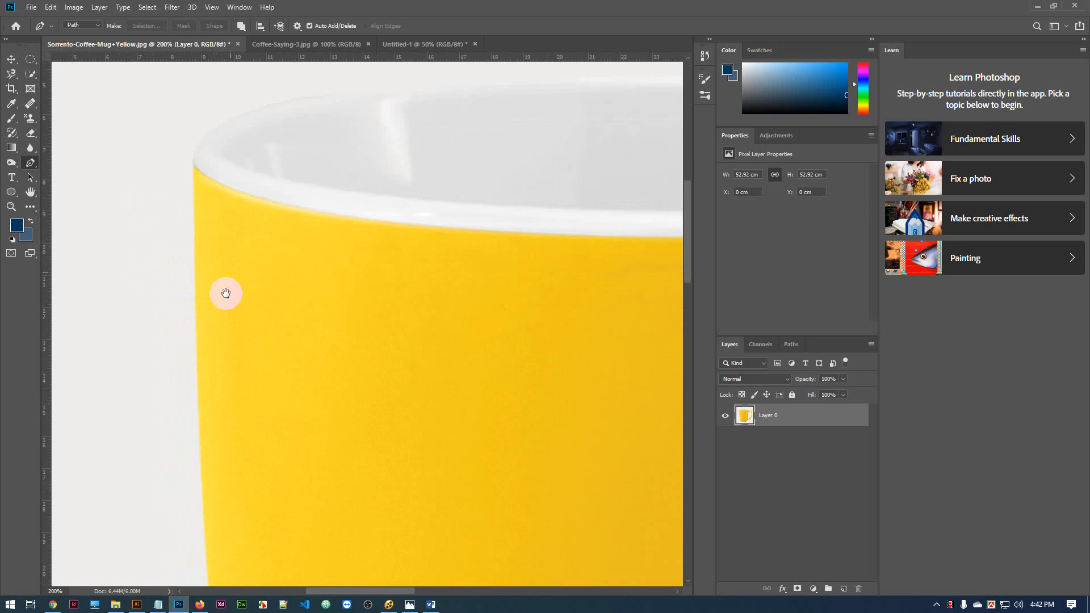
pyautogui.click(198, 364)
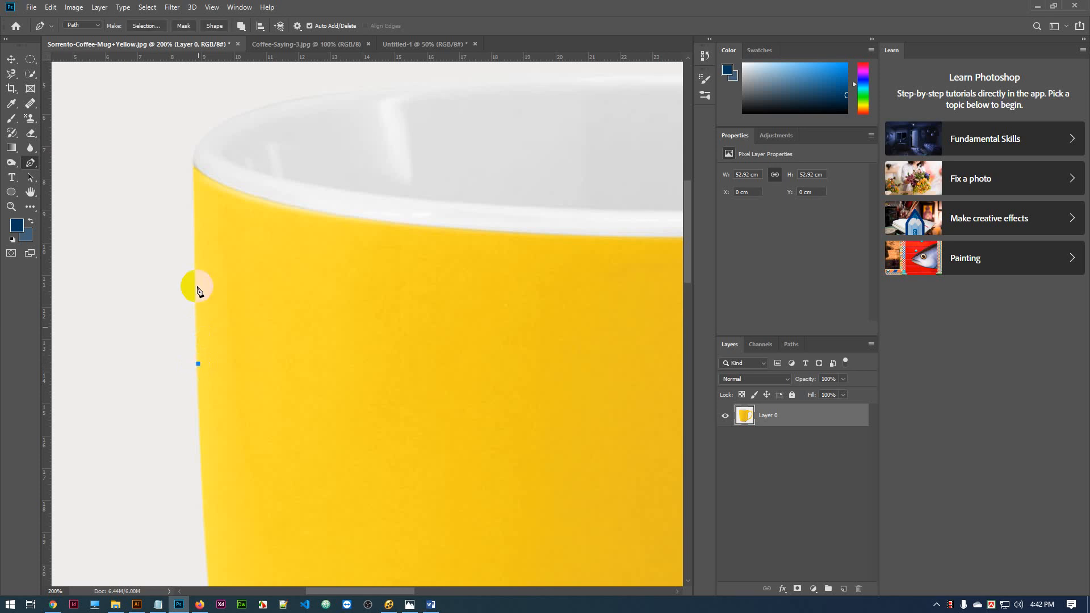
pyautogui.moveTo(229, 243); pyautogui.dragTo(234, 301)
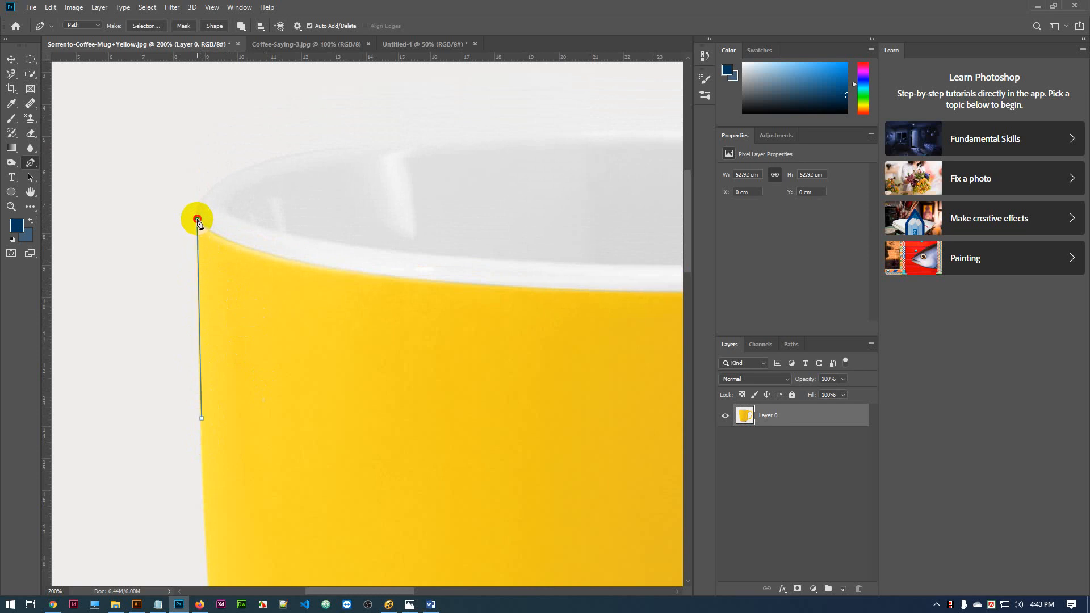
# - Add a curved segment along the left part of the rim's back edge and remove the new anchor's outgoing handle
pyautogui.moveTo(311, 289); pyautogui.dragTo(237, 418)
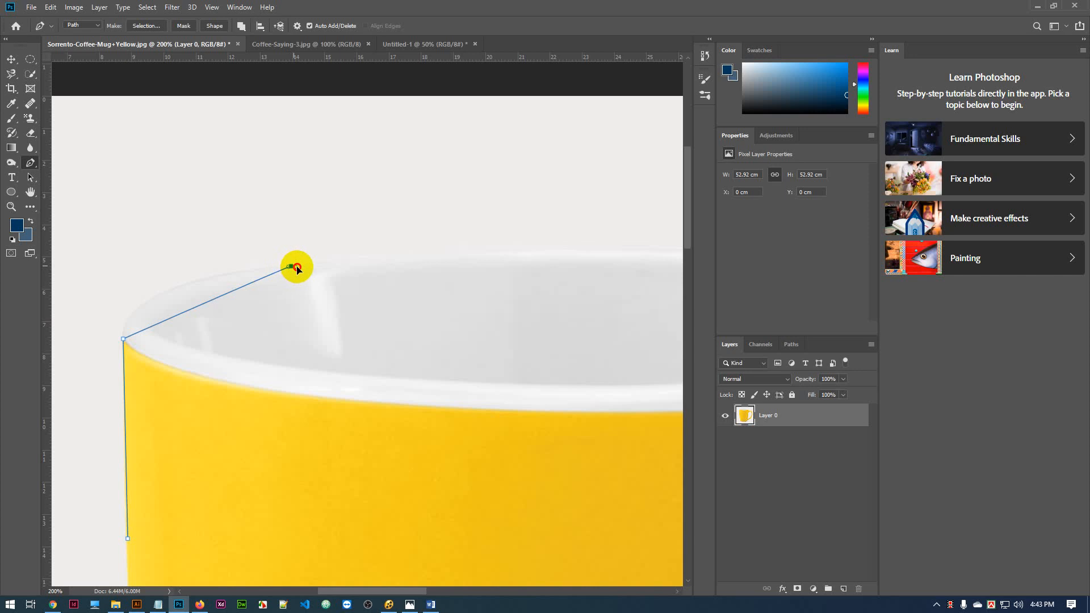
pyautogui.moveTo(296, 266); pyautogui.dragTo(466, 259)
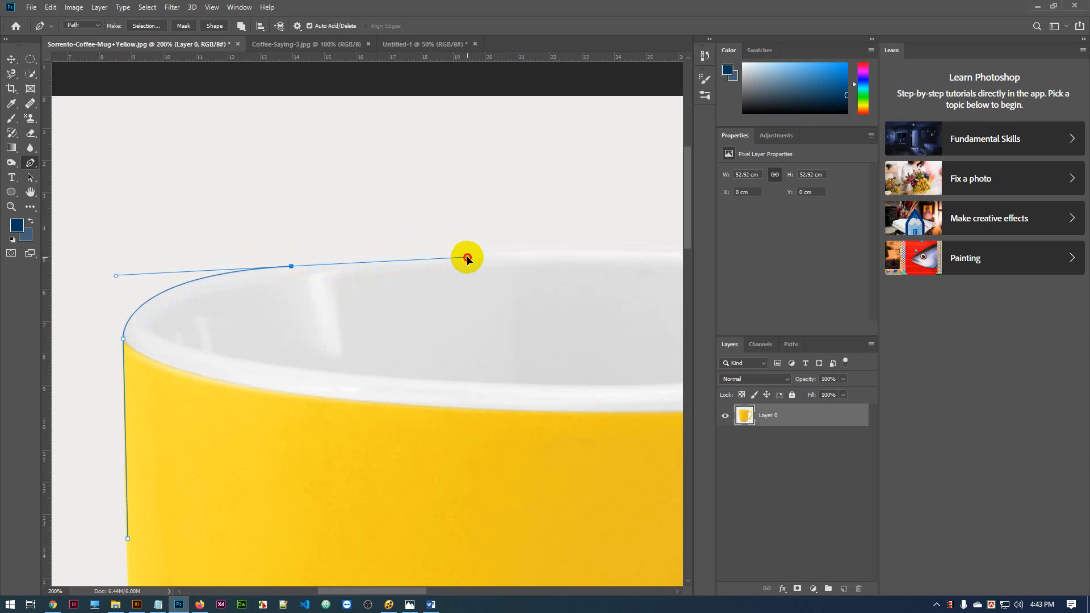
pyautogui.moveTo(467, 258)
pyautogui.mouseDown()
pyautogui.moveTo(452, 224)
pyautogui.moveTo(464, 256)
pyautogui.moveTo(462, 233)
pyautogui.moveTo(464, 251)
pyautogui.moveTo(294, 274)
pyautogui.moveTo(358, 255)
pyautogui.moveTo(469, 263)
pyautogui.moveTo(453, 240)
pyautogui.moveTo(452, 262)
pyautogui.moveTo(448, 250)
pyautogui.moveTo(469, 260)
pyautogui.mouseUp()
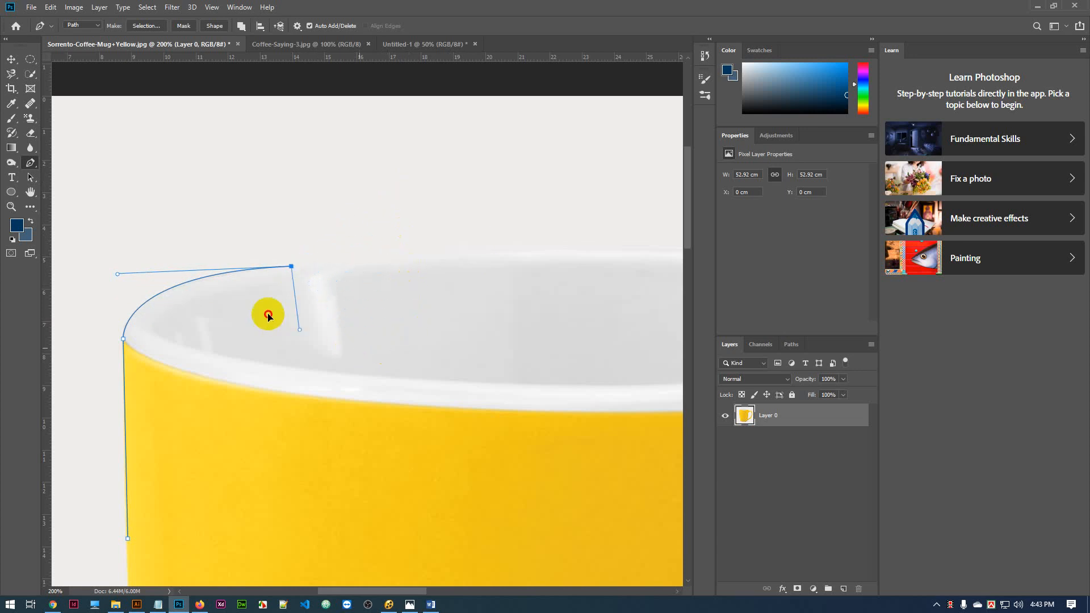
pyautogui.moveTo(183, 292); pyautogui.dragTo(333, 211)
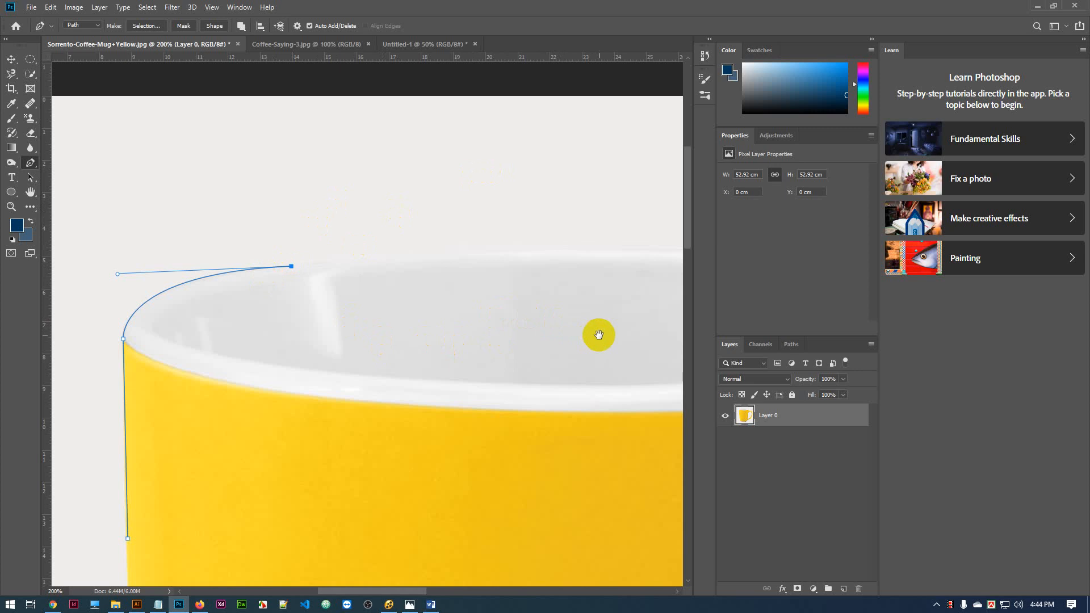
# - Continue the path along the rim's back edge with two curved segments, removing each new anchor's outgoing handle
pyautogui.moveTo(599, 335); pyautogui.dragTo(447, 347)
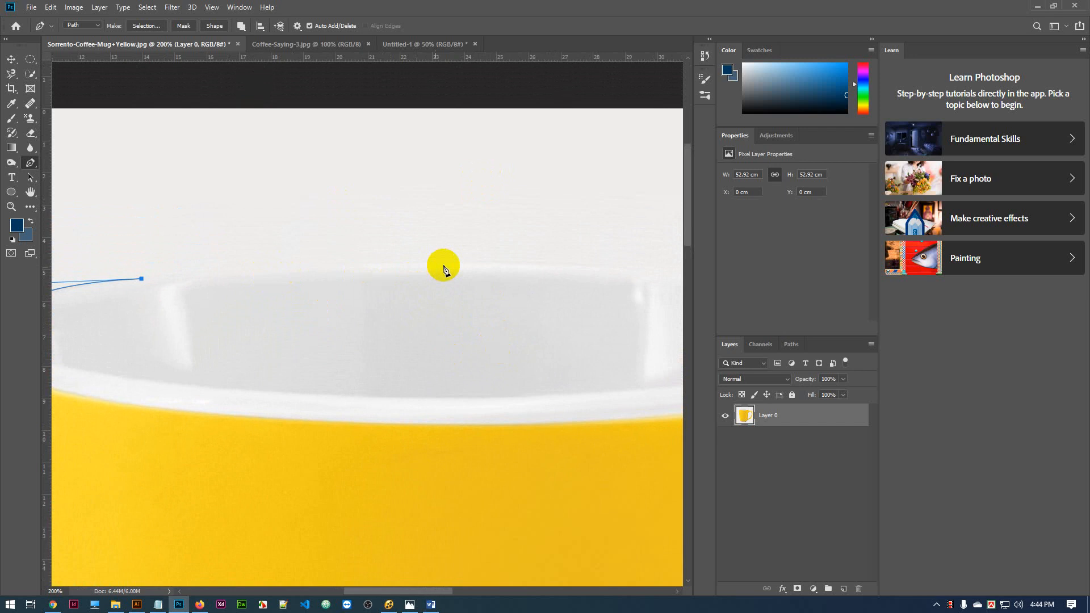
pyautogui.moveTo(432, 265); pyautogui.dragTo(621, 269)
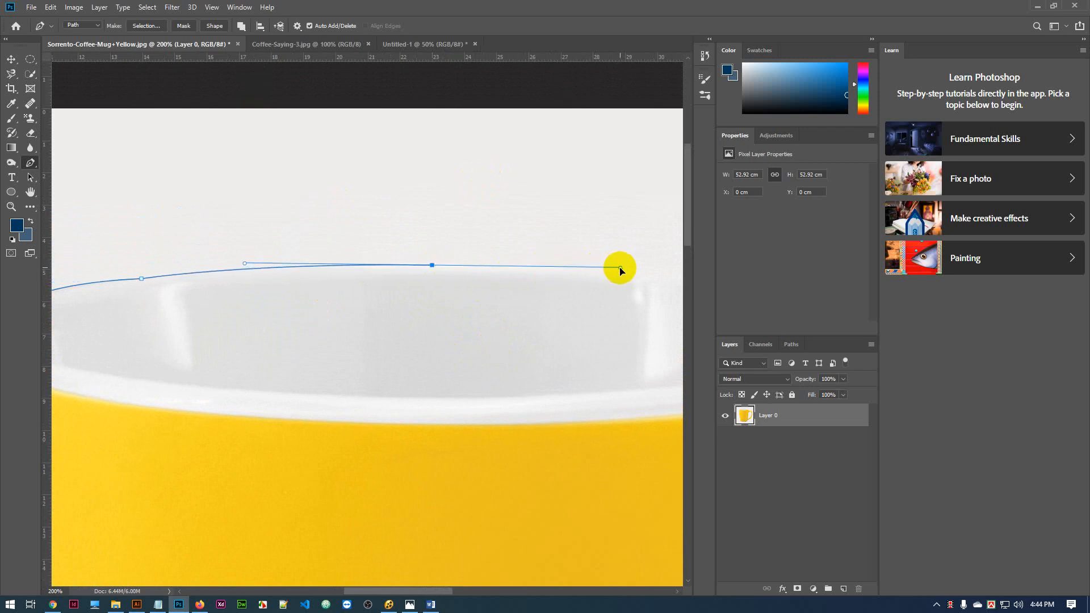
pyautogui.keyDown('alt'); pyautogui.click(432, 265); pyautogui.keyUp('alt')
pyautogui.moveTo(565, 316); pyautogui.dragTo(305, 259)
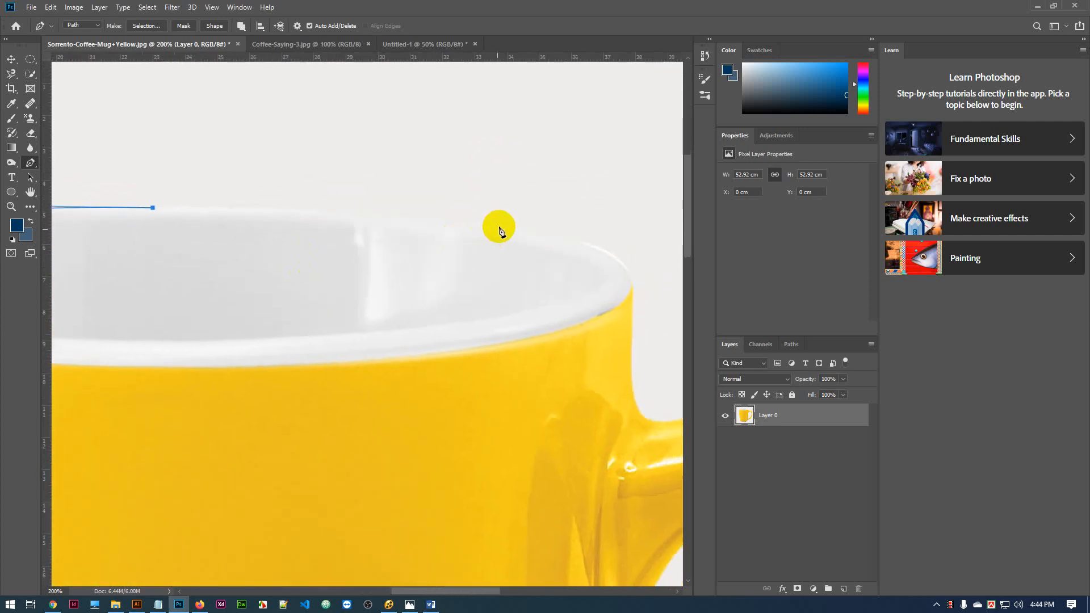
pyautogui.moveTo(498, 227); pyautogui.dragTo(657, 252)
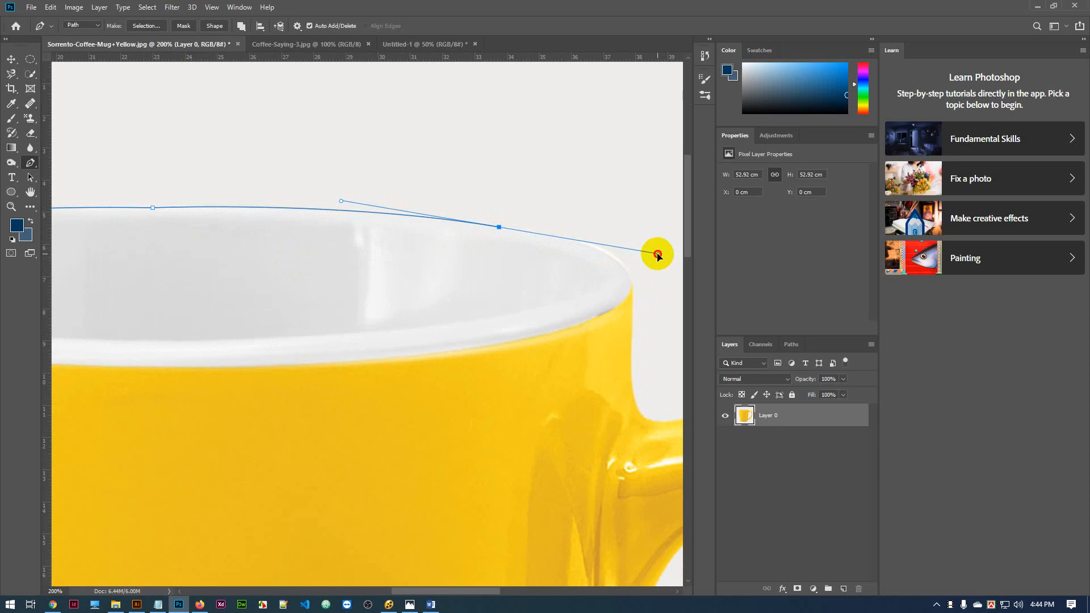
pyautogui.keyDown('alt'); pyautogui.click(499, 226); pyautogui.keyUp('alt')
# - Add a curved segment around the rim's right end to where it meets the yellow body and remove the anchor's outgoing handle
pyautogui.moveTo(560, 304); pyautogui.dragTo(381, 230)
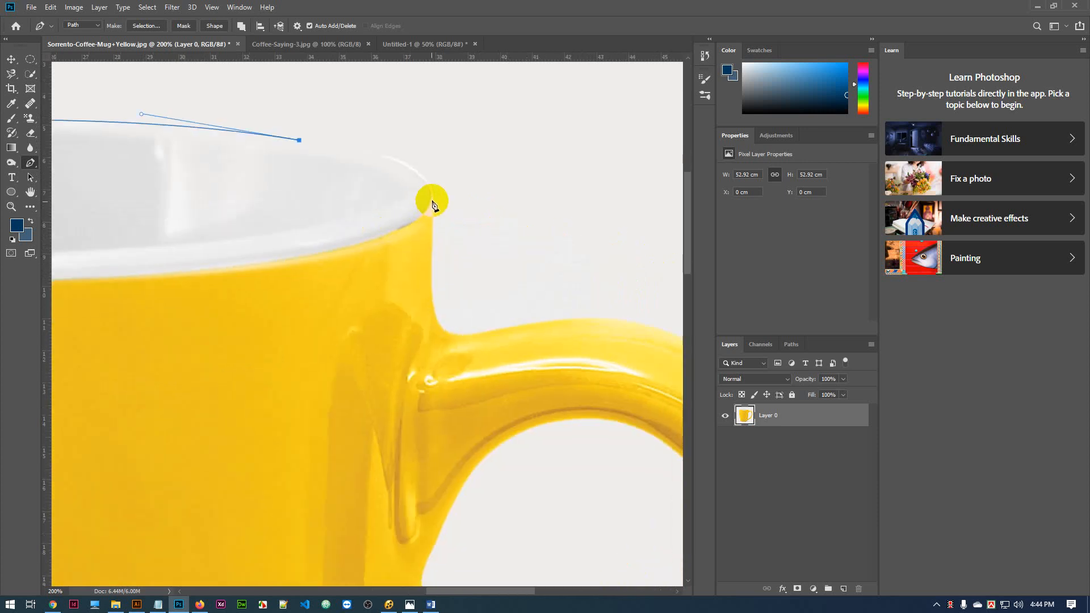
pyautogui.moveTo(432, 196); pyautogui.dragTo(437, 248)
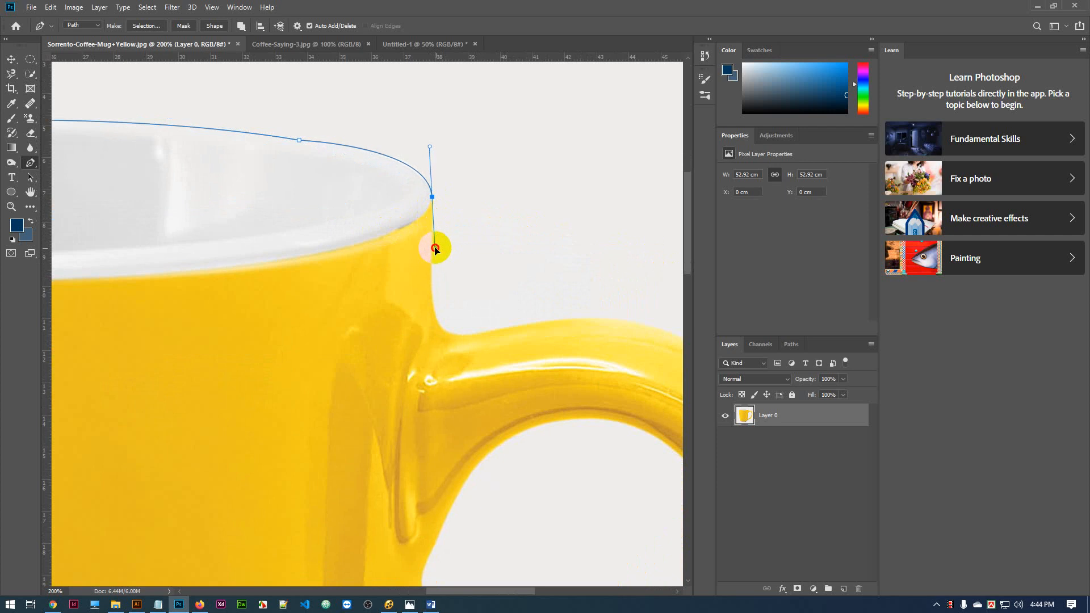
pyautogui.moveTo(435, 245); pyautogui.dragTo(444, 220)
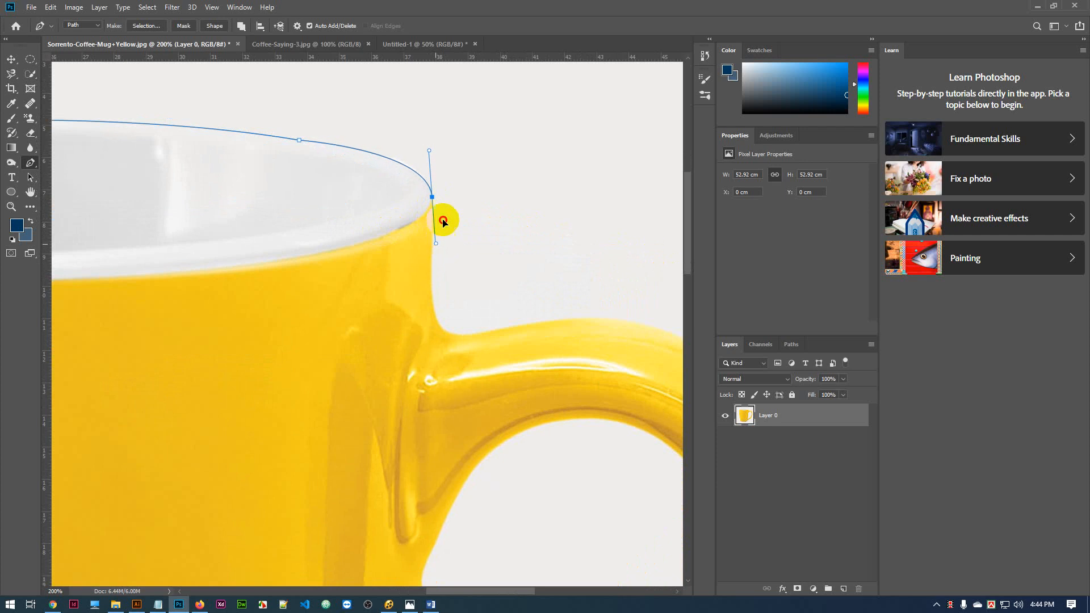
pyautogui.keyDown('alt'); pyautogui.click(432, 198); pyautogui.keyUp('alt')
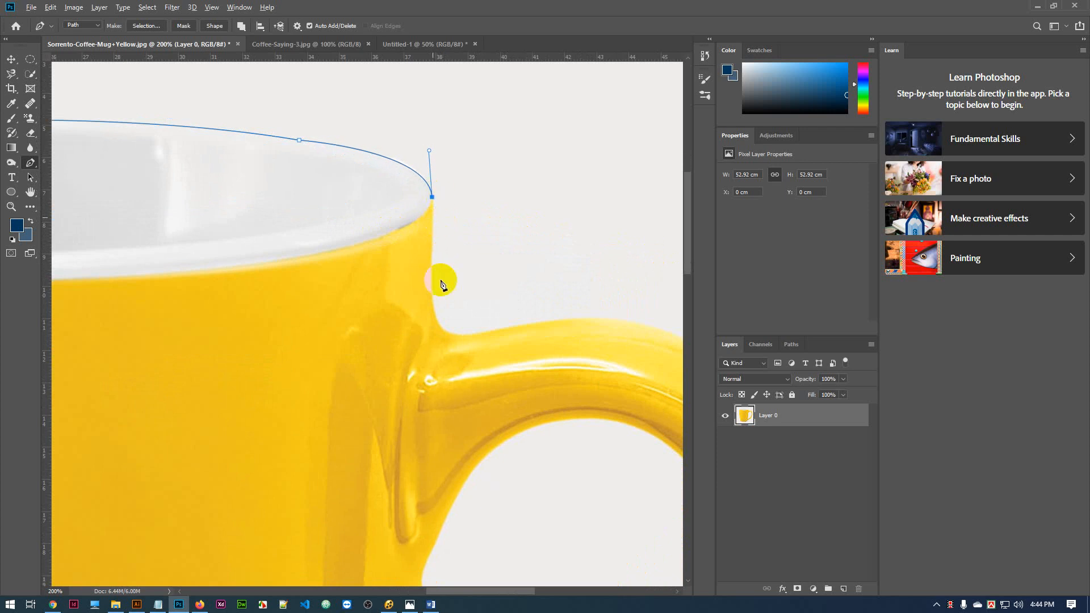
# - Add a straight segment down the mug's right side and a curve onto the handle's upper edge, removing the last outgoing handle
pyautogui.moveTo(440, 280); pyautogui.dragTo(390, 236)
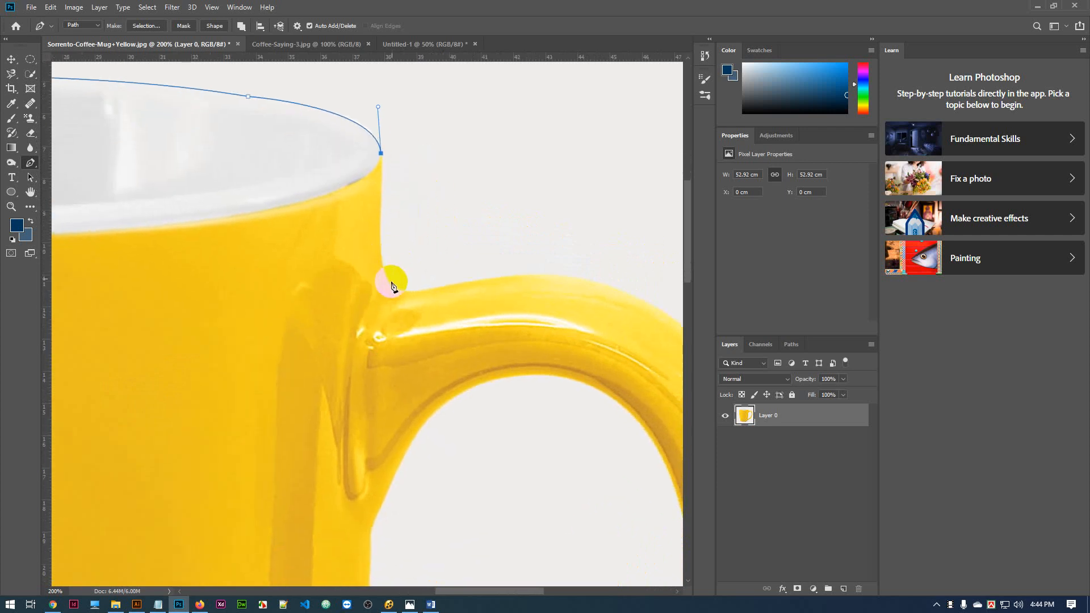
pyautogui.click(381, 252)
pyautogui.moveTo(438, 300); pyautogui.dragTo(510, 220)
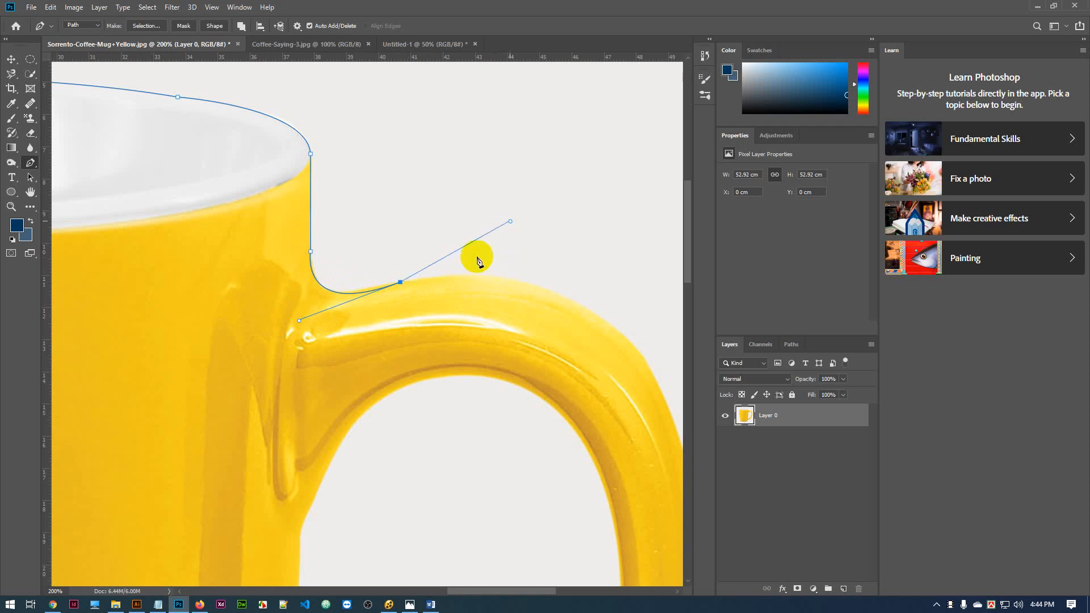
pyautogui.keyDown('alt'); pyautogui.click(401, 282); pyautogui.keyUp('alt')
# - Trace the mug handle's upper outer edge to its outermost point with two curved segments, removing each anchor's outgoing handle
pyautogui.moveTo(565, 319); pyautogui.dragTo(310, 226)
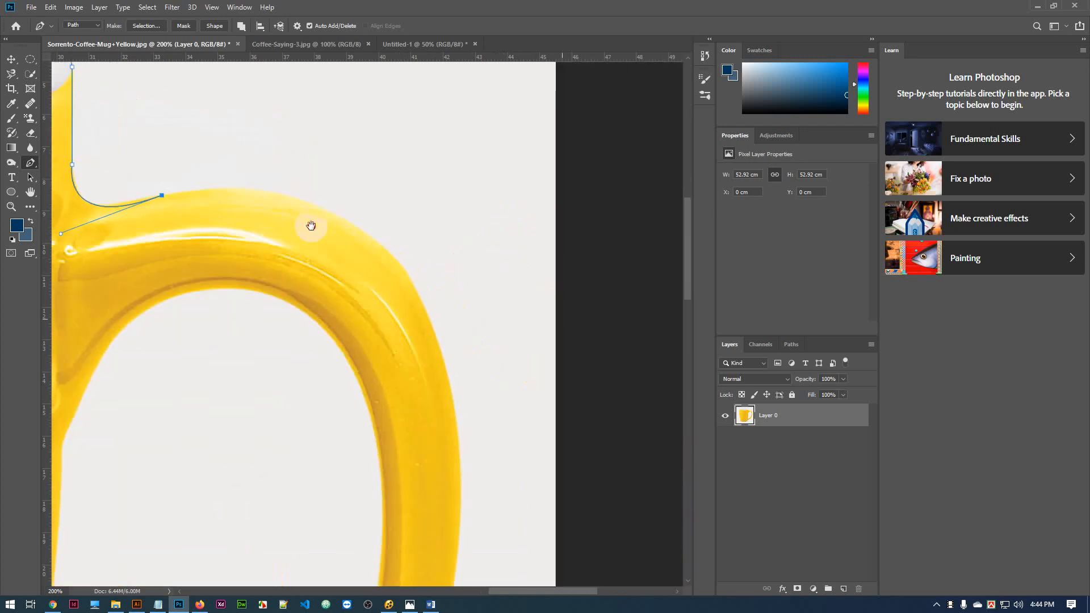
pyautogui.moveTo(391, 263); pyautogui.dragTo(394, 159)
pyautogui.keyDown('alt'); pyautogui.click(390, 263); pyautogui.keyUp('alt')
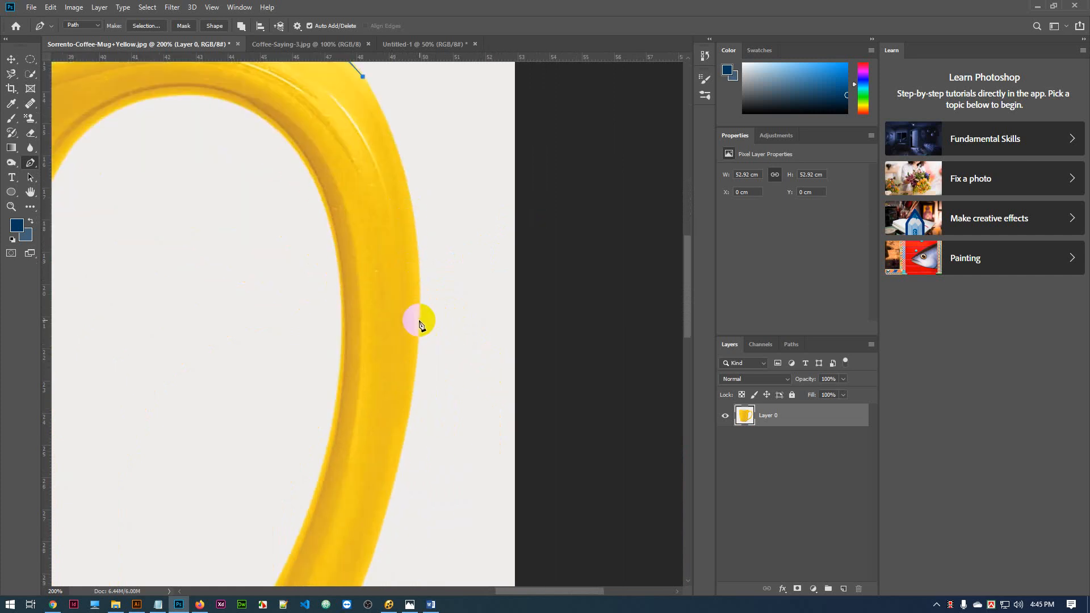
pyautogui.moveTo(419, 321); pyautogui.dragTo(463, 219)
pyautogui.keyDown('alt'); pyautogui.click(419, 319); pyautogui.keyUp('alt')
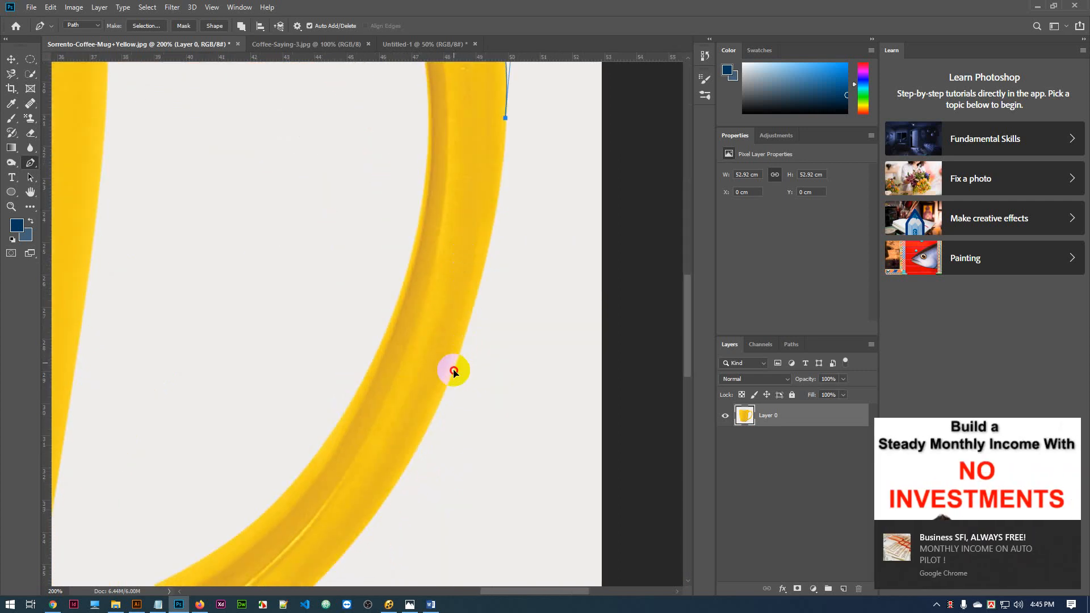
# - Trace the mug handle's lower outer edge with two curved segments, removing each new anchor's outgoing handle
pyautogui.moveTo(454, 365); pyautogui.dragTo(486, 238)
pyautogui.click(455, 366)
pyautogui.moveTo(350, 423); pyautogui.dragTo(235, 508)
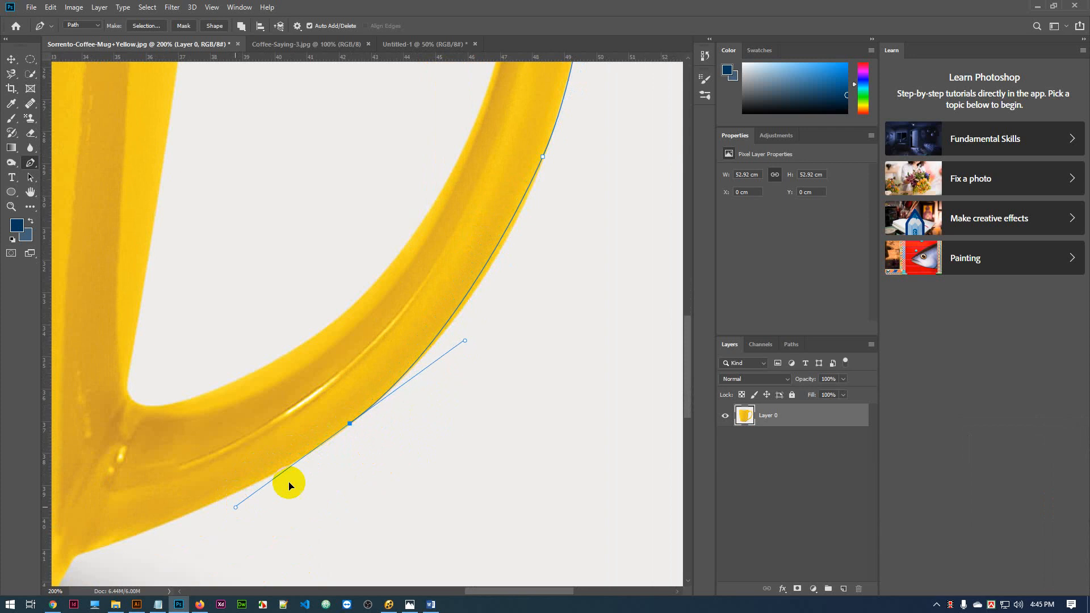
pyautogui.click(349, 423)
# - Curve the path to the handle's lower junction with the body, remove the outgoing handle, and add a short segment to the base's right corner
pyautogui.moveTo(296, 450); pyautogui.dragTo(442, 333)
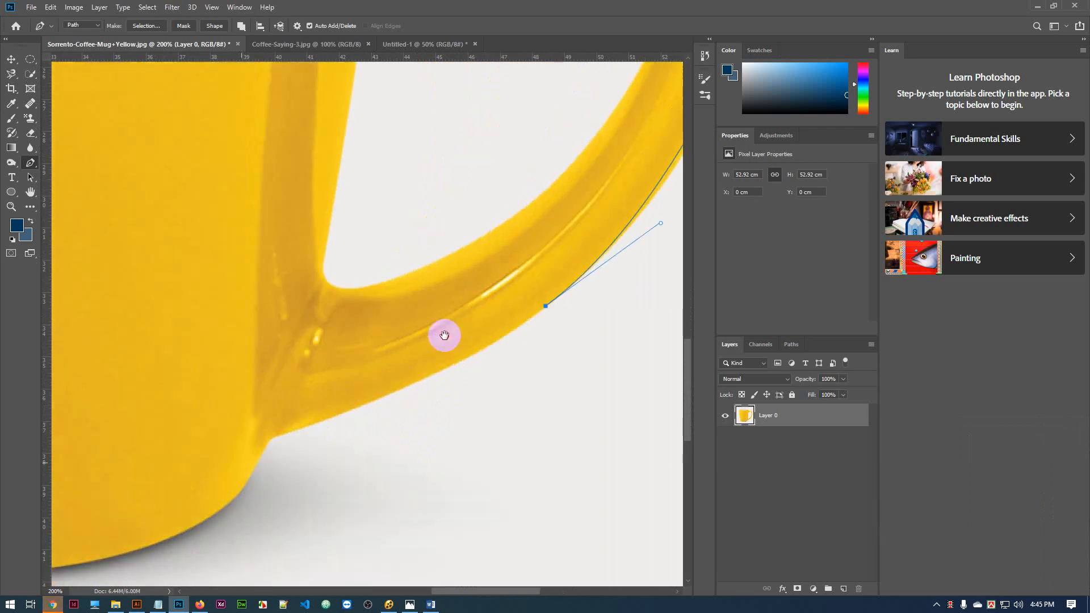
pyautogui.moveTo(283, 426); pyautogui.dragTo(145, 462)
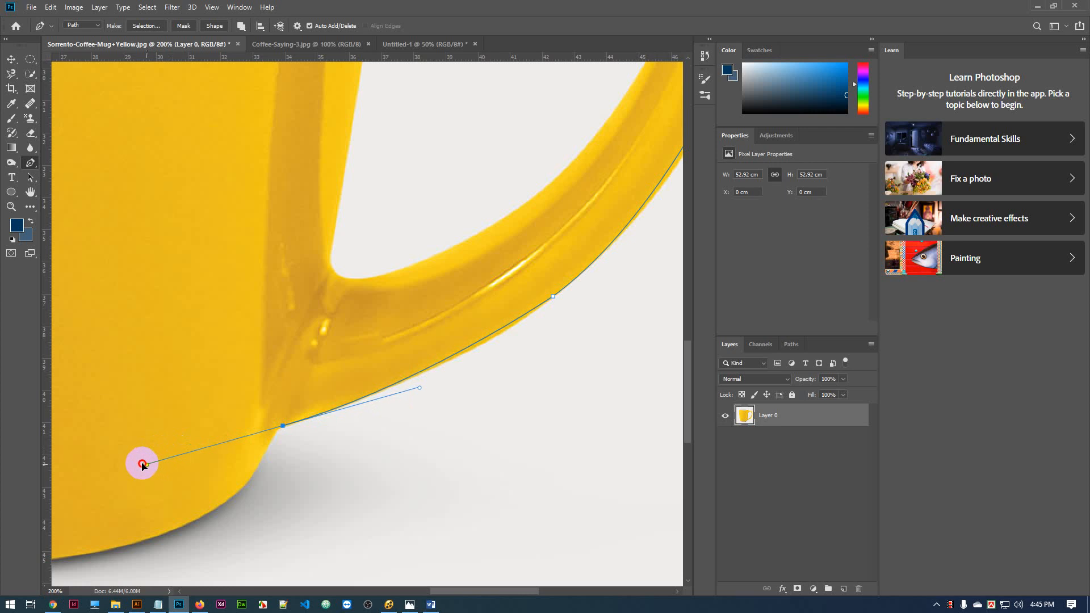
pyautogui.click(283, 426)
pyautogui.moveTo(260, 452); pyautogui.dragTo(400, 300)
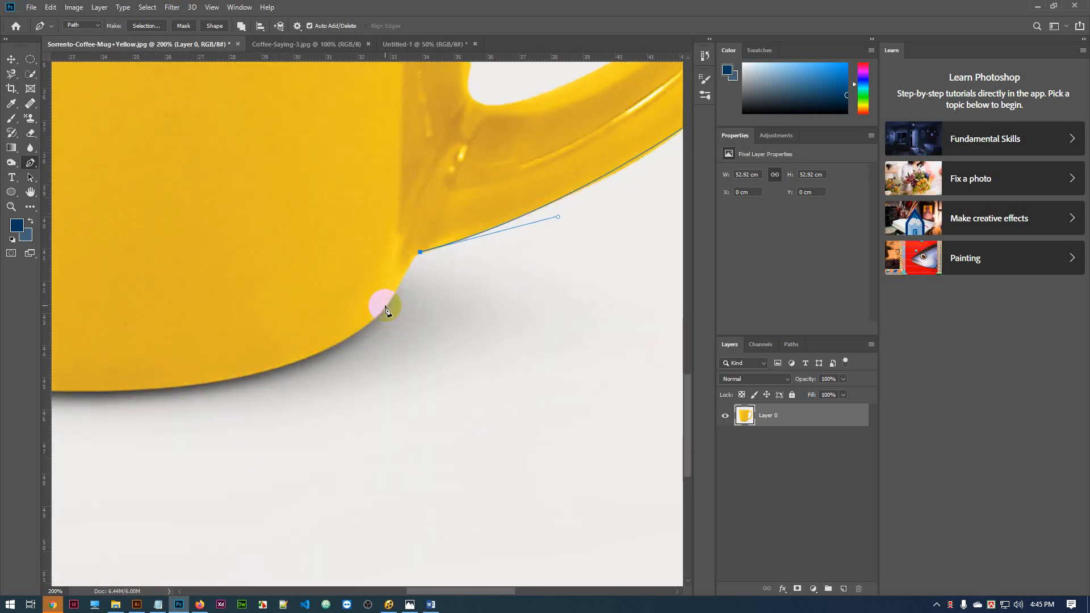
pyautogui.click(386, 308)
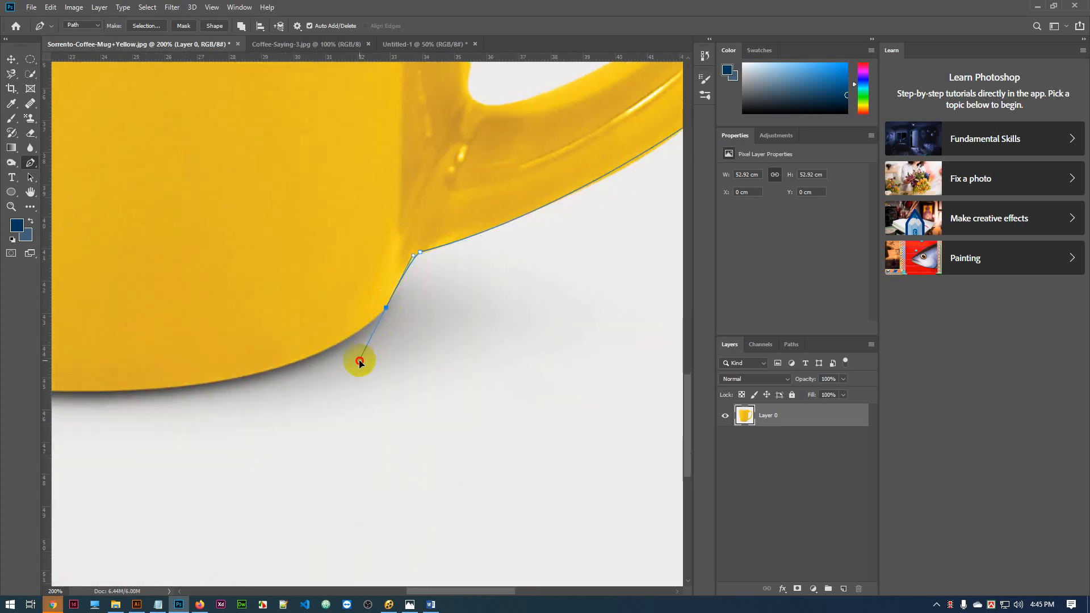
# - Trace the mug's bottom edge to the base's left corner with two curved segments, removing each new anchor's outgoing handle
pyautogui.moveTo(178, 389); pyautogui.dragTo(383, 390)
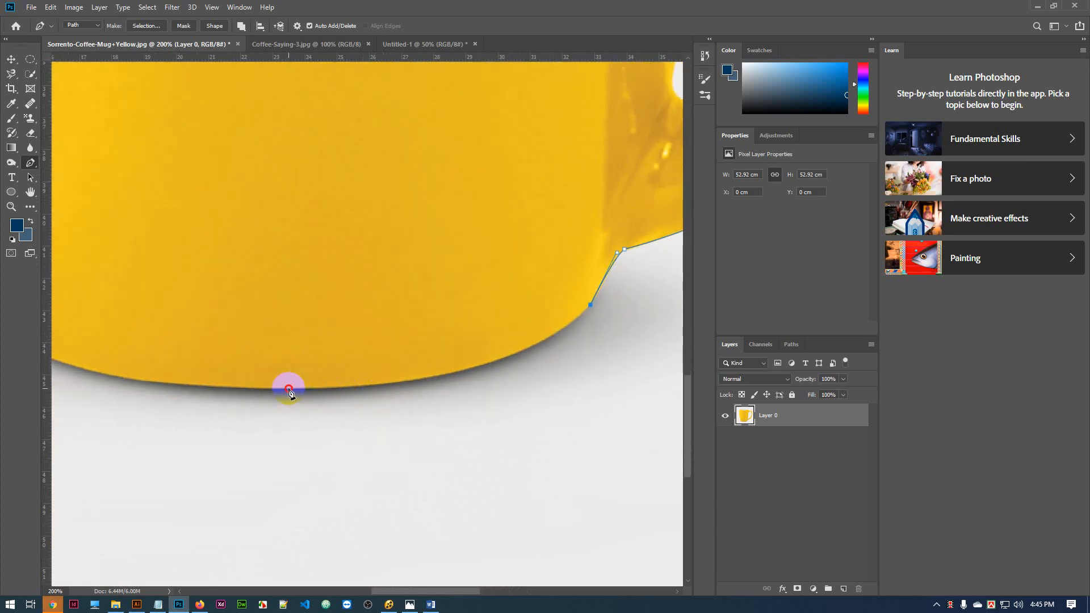
pyautogui.moveTo(288, 389); pyautogui.dragTo(125, 369)
pyautogui.moveTo(73, 401); pyautogui.dragTo(171, 376)
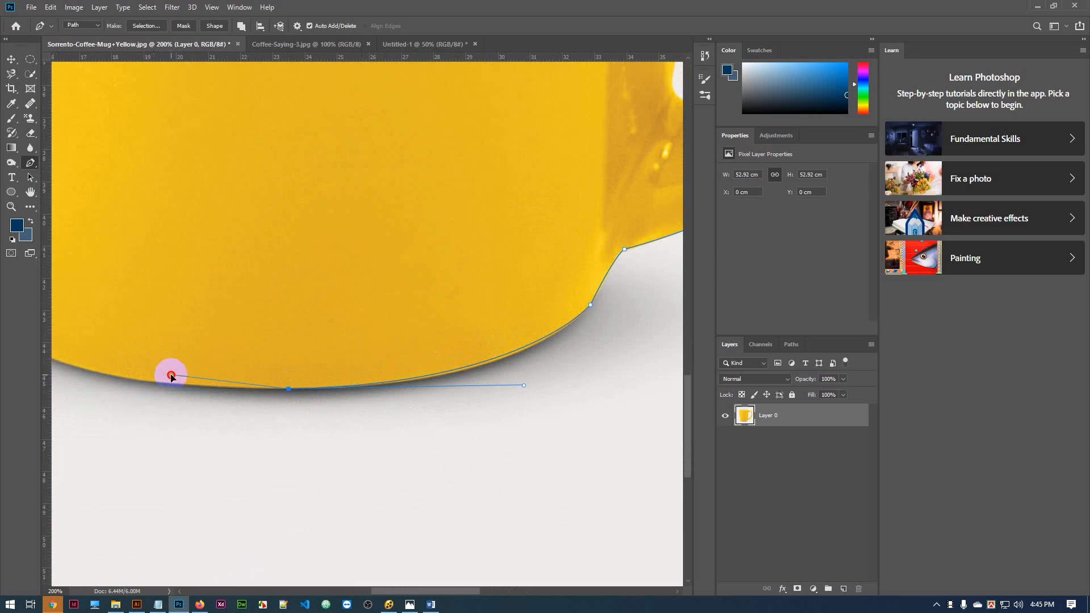
pyautogui.click(289, 389)
pyautogui.hscroll(-5, 211, 390)
pyautogui.scroll(2, 211, 389)
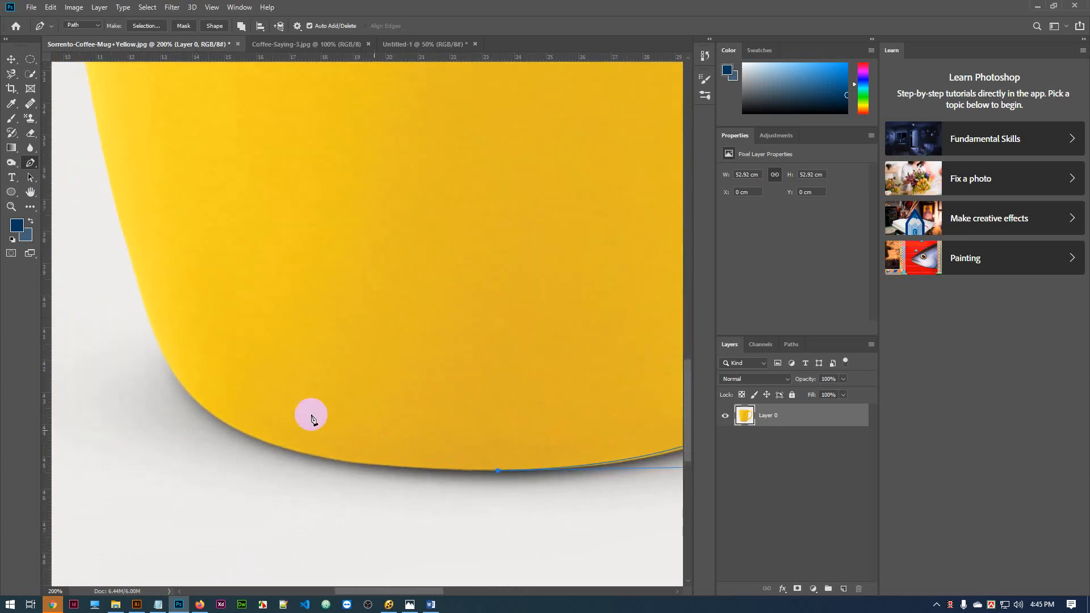
pyautogui.moveTo(181, 384); pyautogui.dragTo(101, 291)
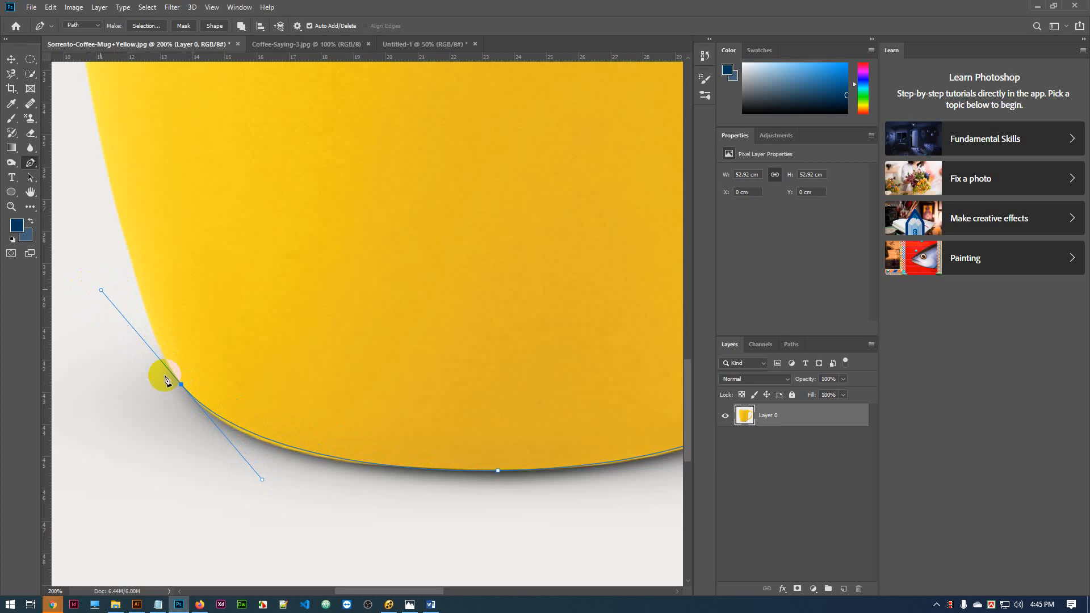
pyautogui.keyDown('alt'); pyautogui.click(183, 384); pyautogui.keyUp('alt')
pyautogui.moveTo(171, 243); pyautogui.dragTo(294, 465)
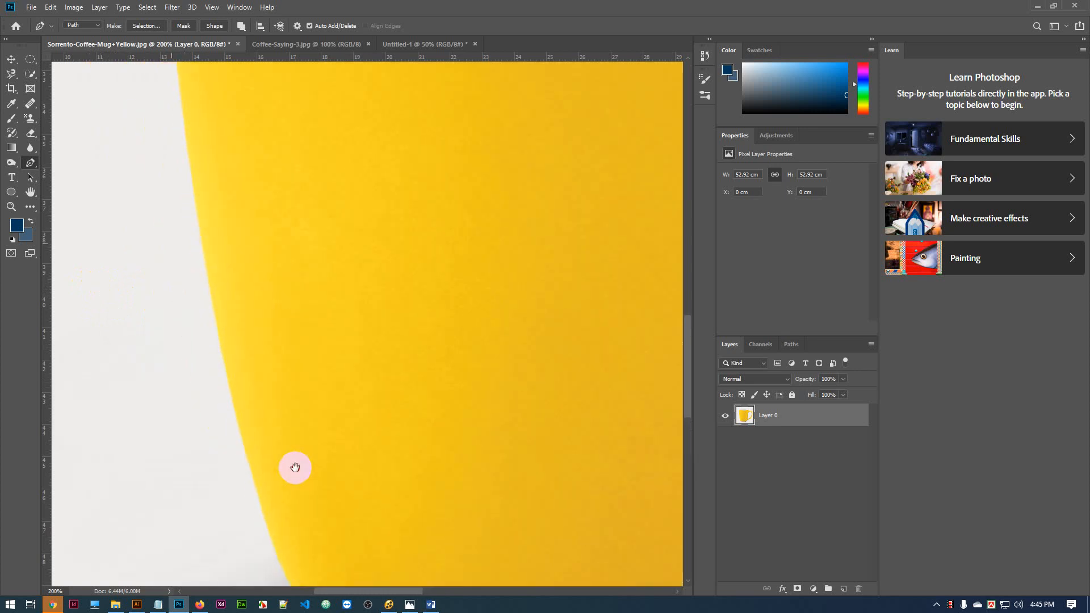
pyautogui.hotkey('ctrl', '-')
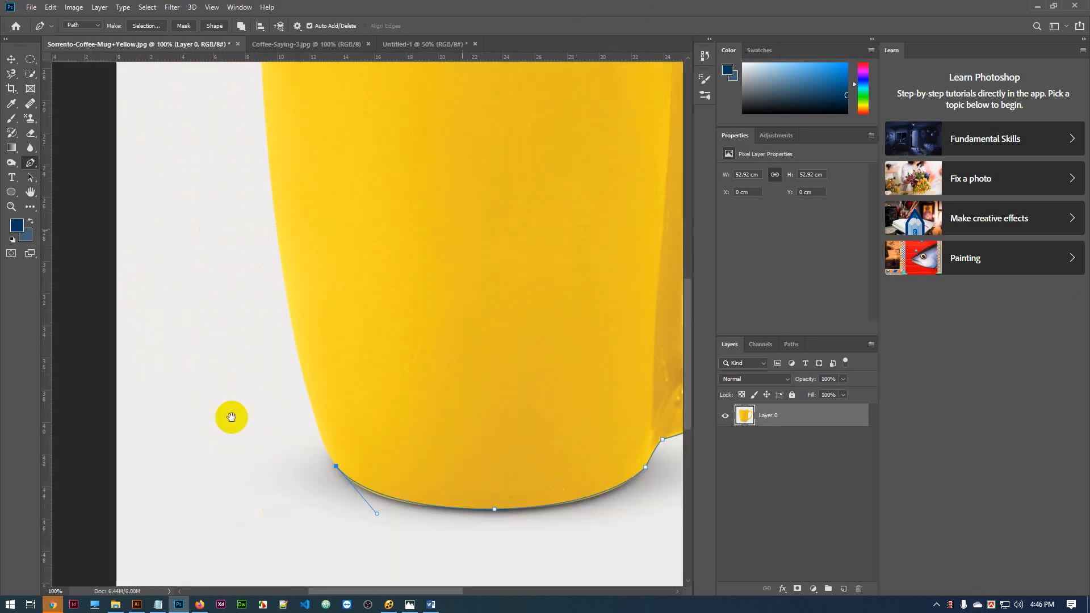
pyautogui.moveTo(433, 342); pyautogui.dragTo(381, 383)
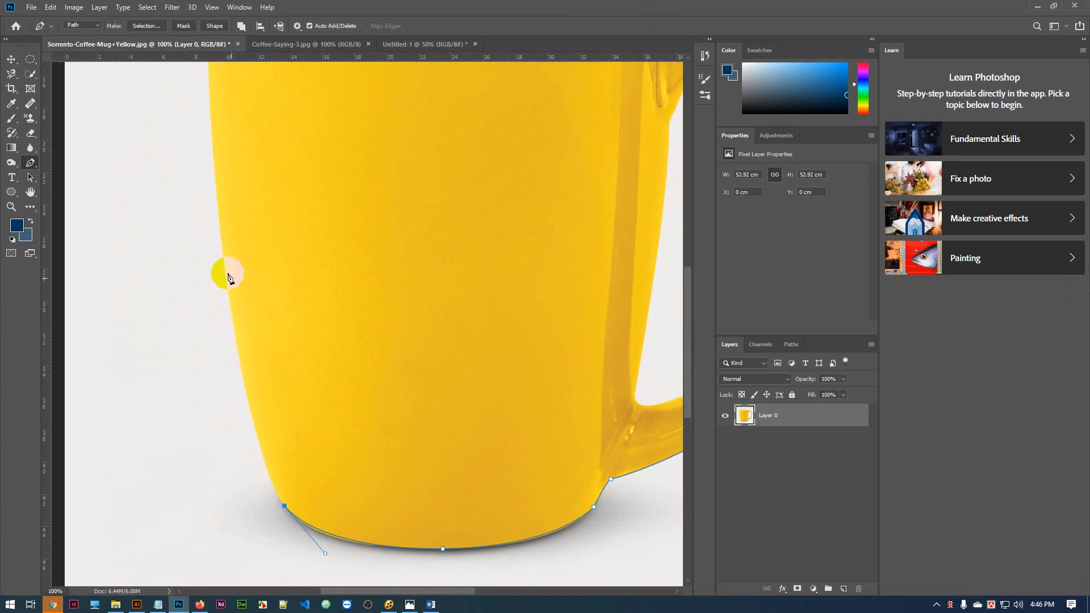
pyautogui.moveTo(226, 270); pyautogui.dragTo(216, 170)
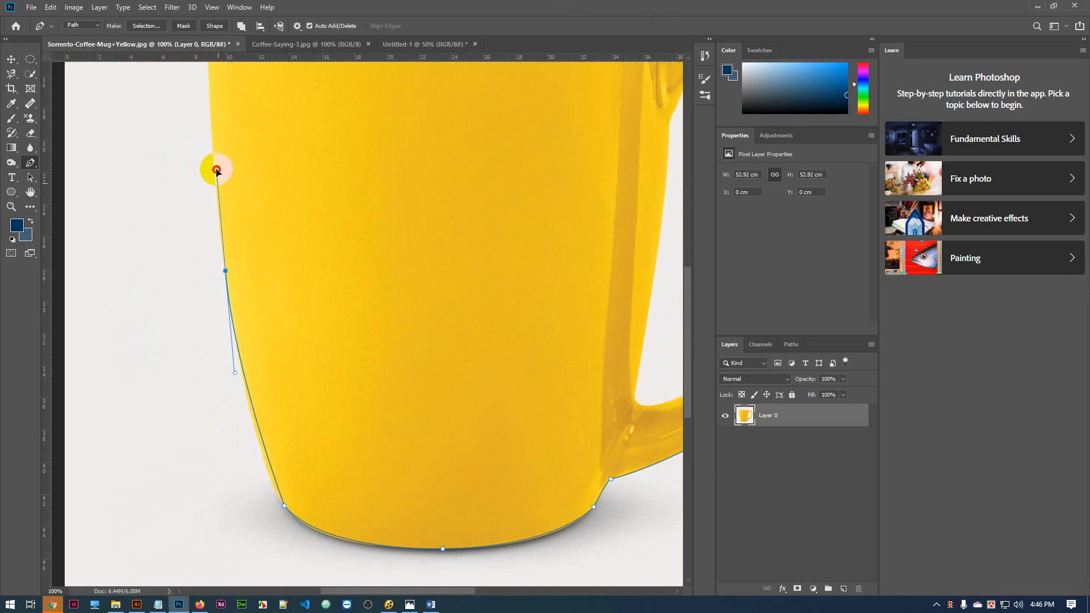
pyautogui.hotkey('ctrl', 'z')
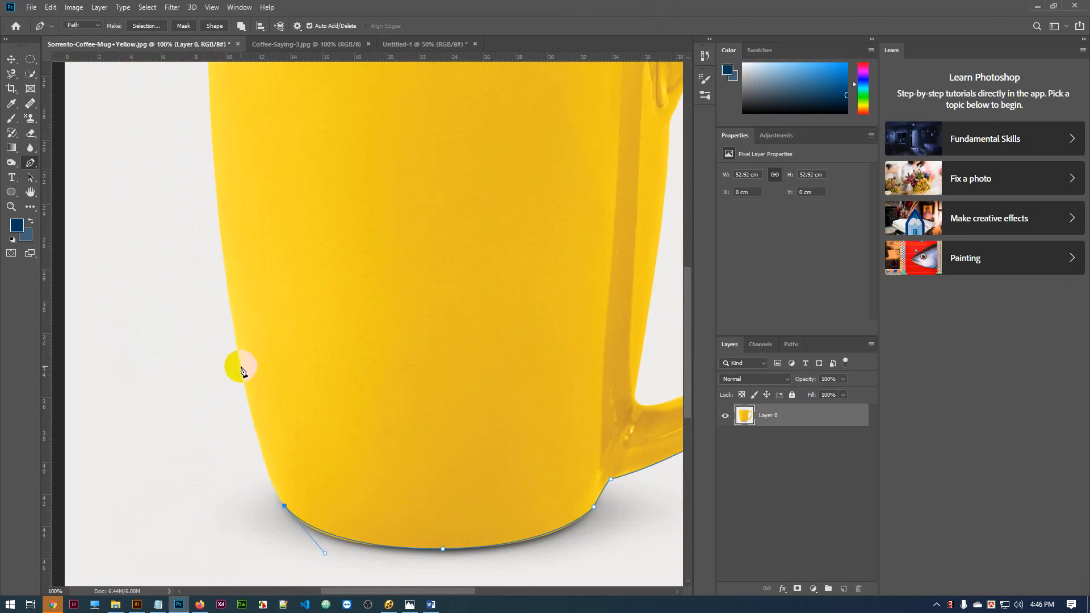
pyautogui.click(224, 249)
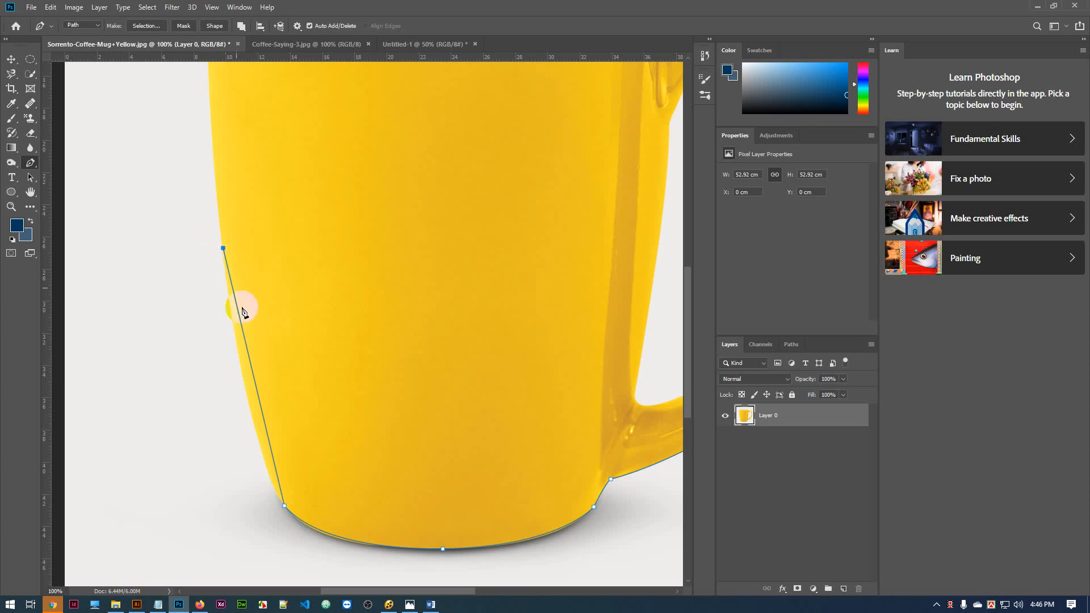
pyautogui.hotkey('ctrl', 'z')
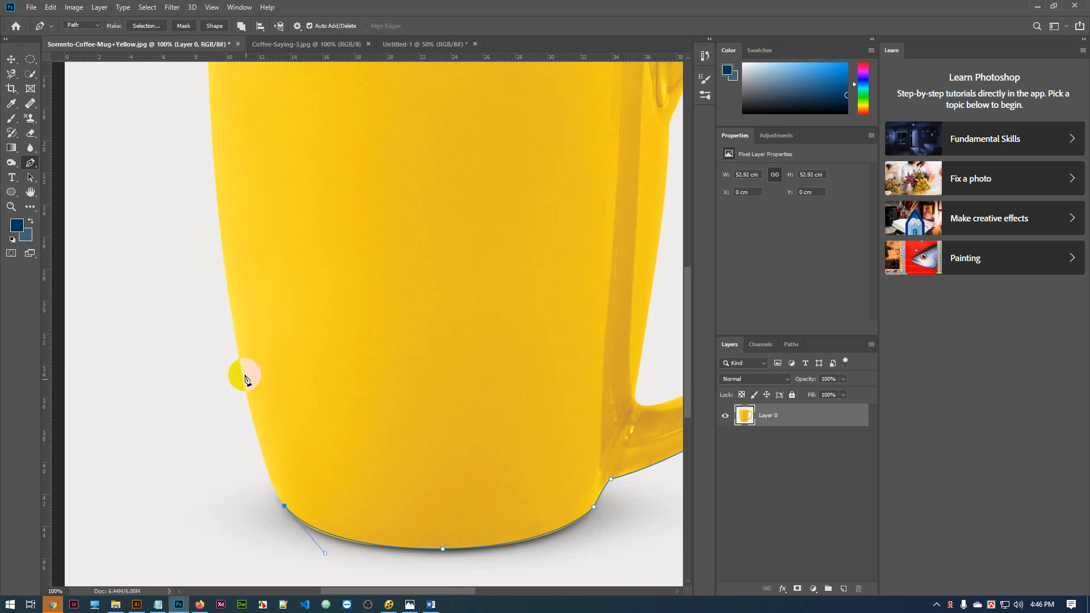
# - Trace up the mug's left side with two curved segments following its outline, removing each new anchor's outgoing handle
pyautogui.moveTo(238, 353); pyautogui.dragTo(208, 206)
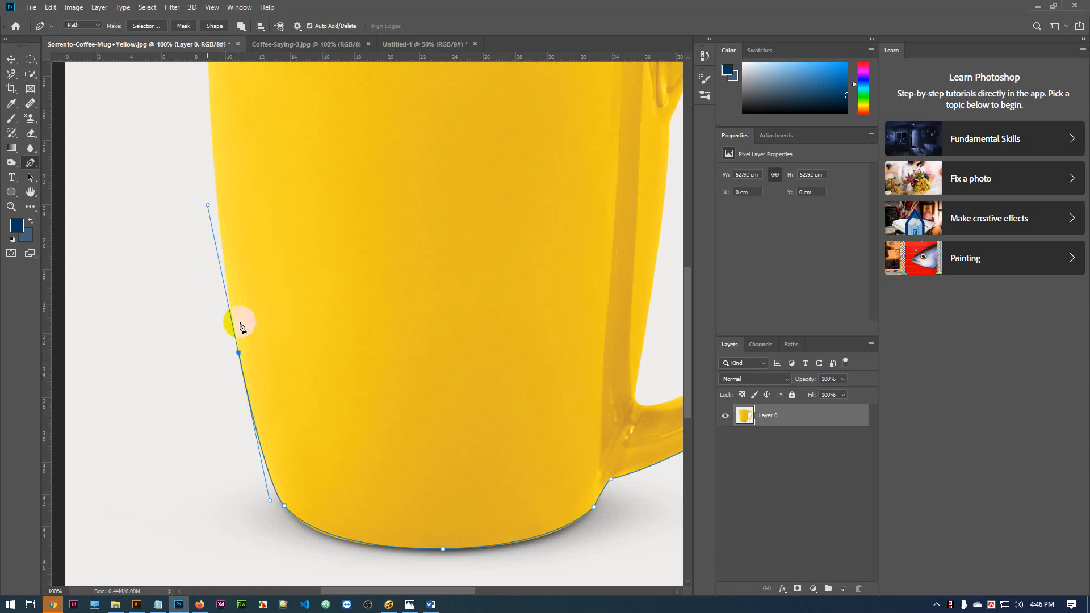
pyautogui.keyDown('alt'); pyautogui.click(238, 353); pyautogui.keyUp('alt')
pyautogui.moveTo(262, 255); pyautogui.dragTo(276, 403)
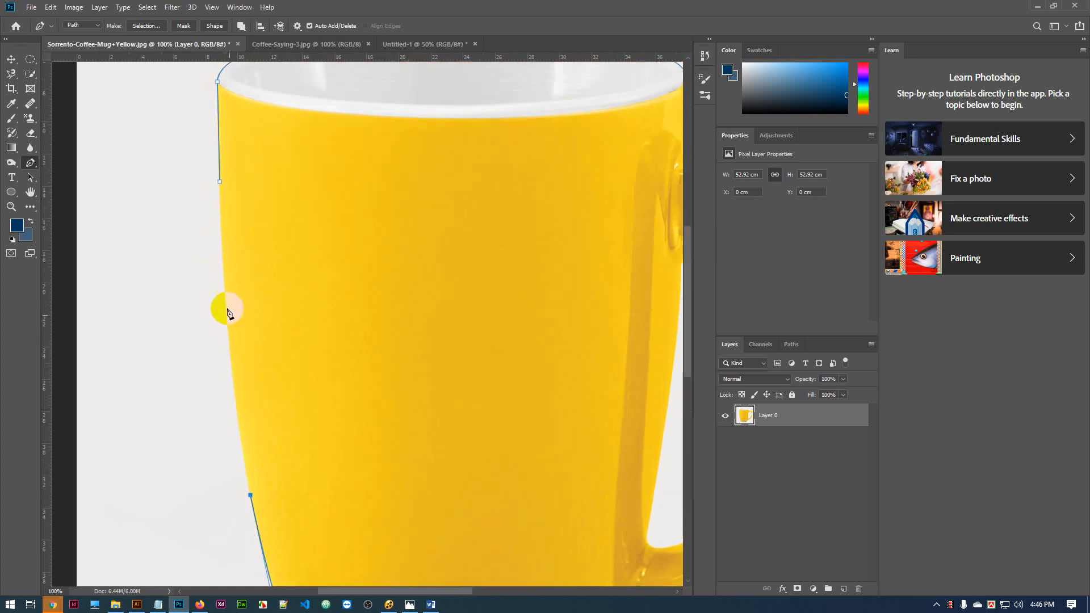
pyautogui.moveTo(226, 300); pyautogui.dragTo(253, 394)
pyautogui.keyDown('alt'); pyautogui.click(225, 300); pyautogui.keyUp('alt')
# - Close the path at its starting anchor on the mug's left side and show the whole mug at 50% magnification
pyautogui.click(219, 182)
pyautogui.click(232, 309)
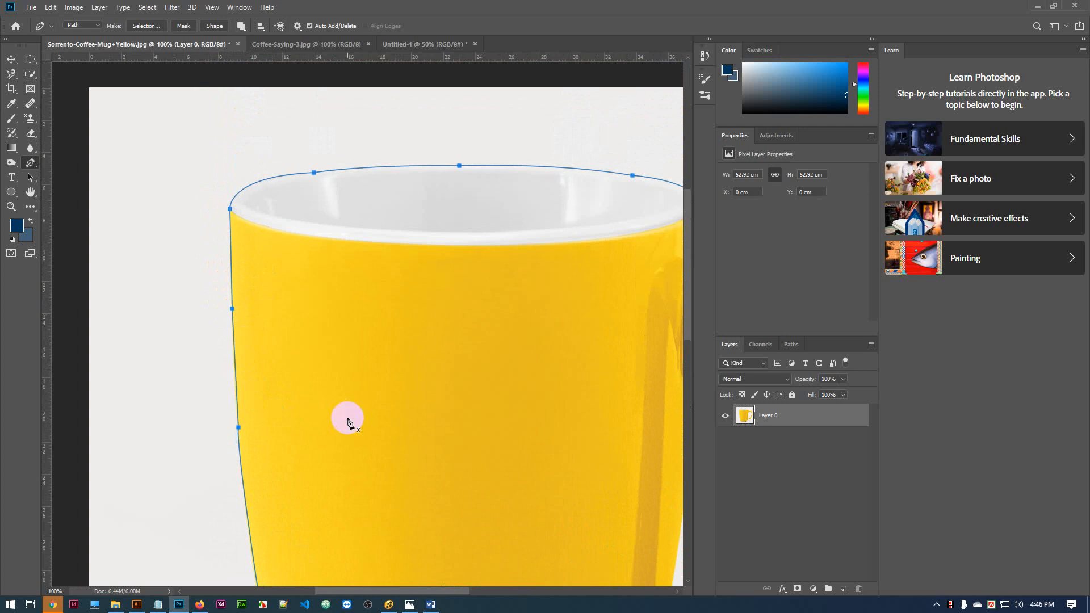
pyautogui.hotkey('ctrl', '-')
pyautogui.hotkey('ctrl', '-')
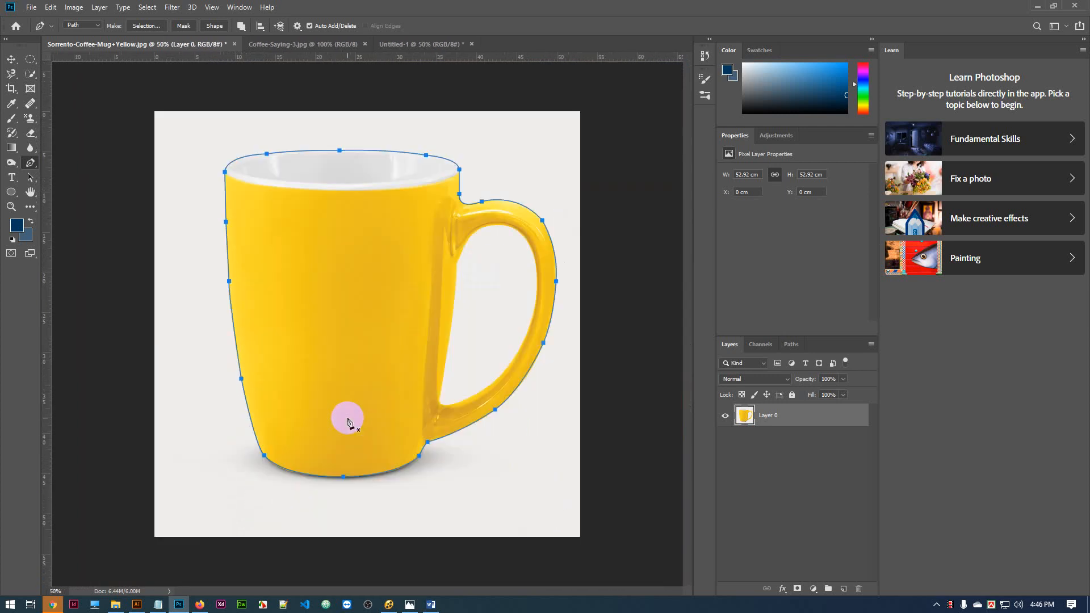
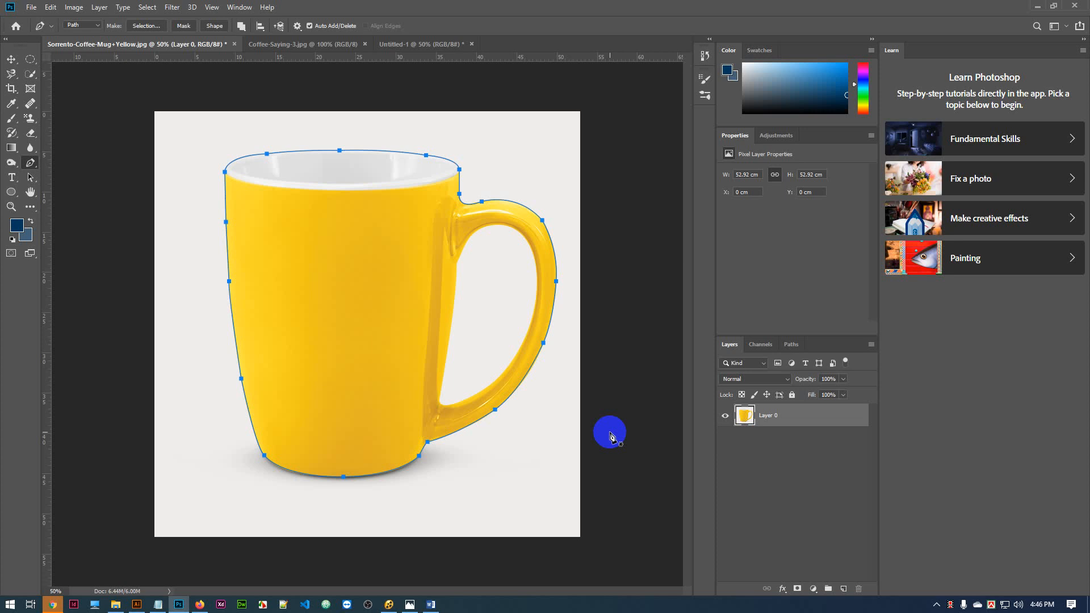
# - Make a new anti-aliased selection from the mug path with a feather radius of 0 pixels, and undo it
pyautogui.rightClick(379, 241)
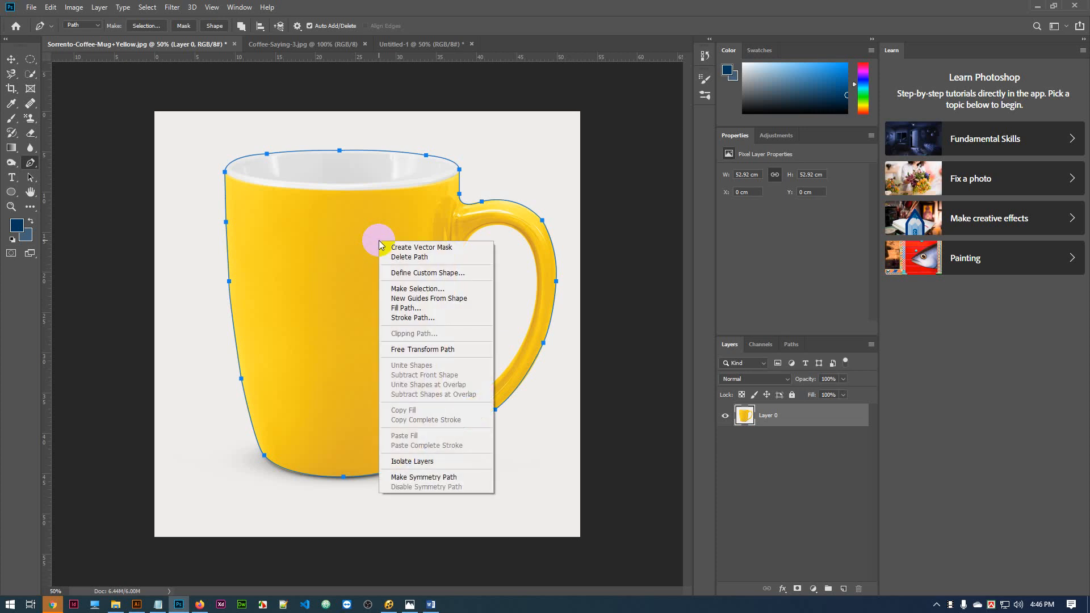
pyautogui.click(439, 288)
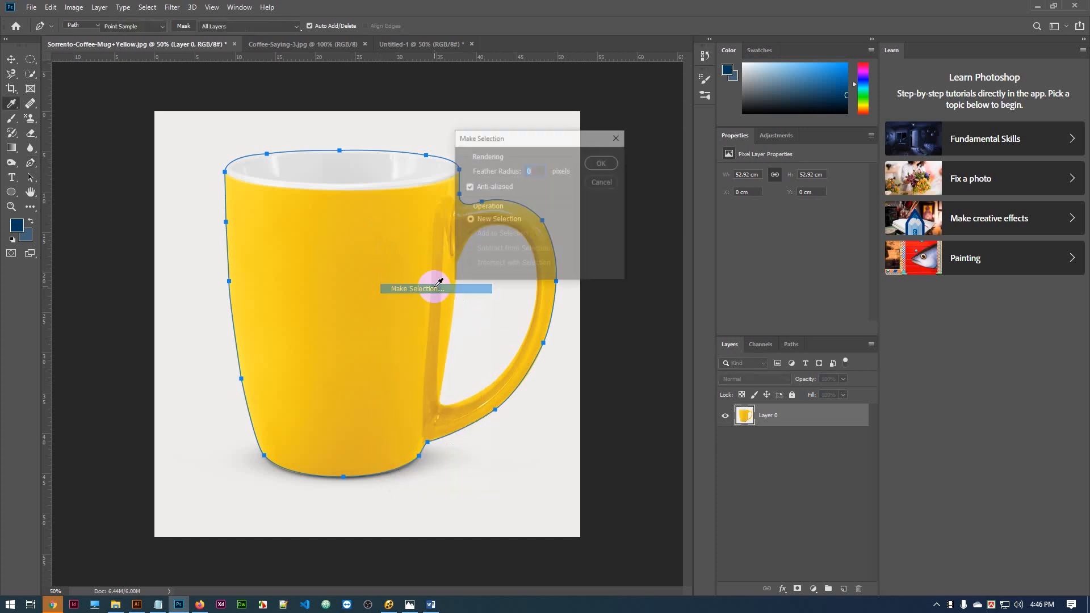
pyautogui.click(602, 163)
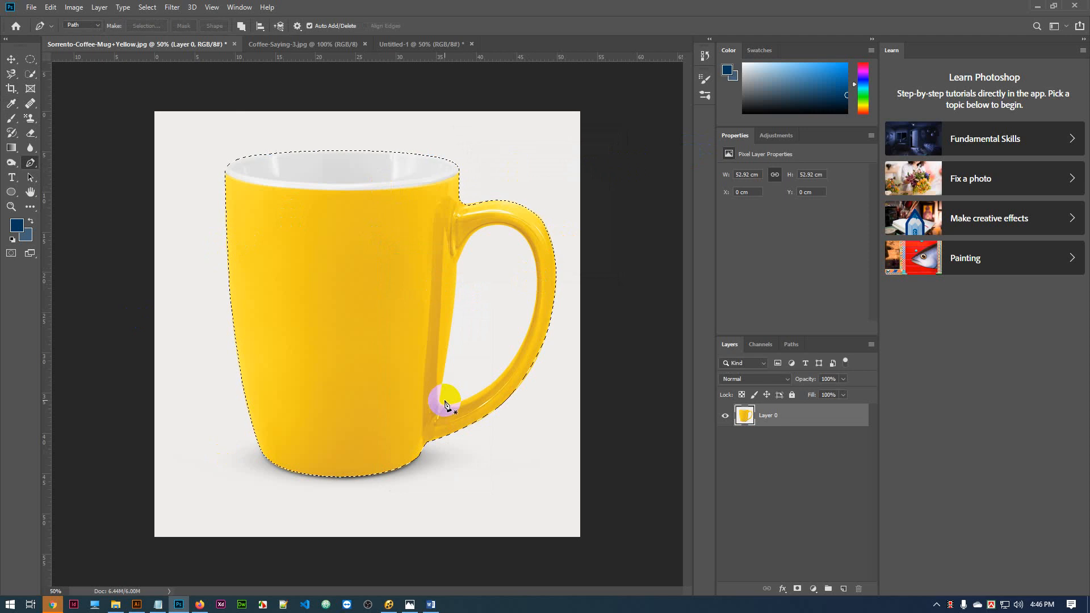
pyautogui.hotkey('ctrl', 'z')
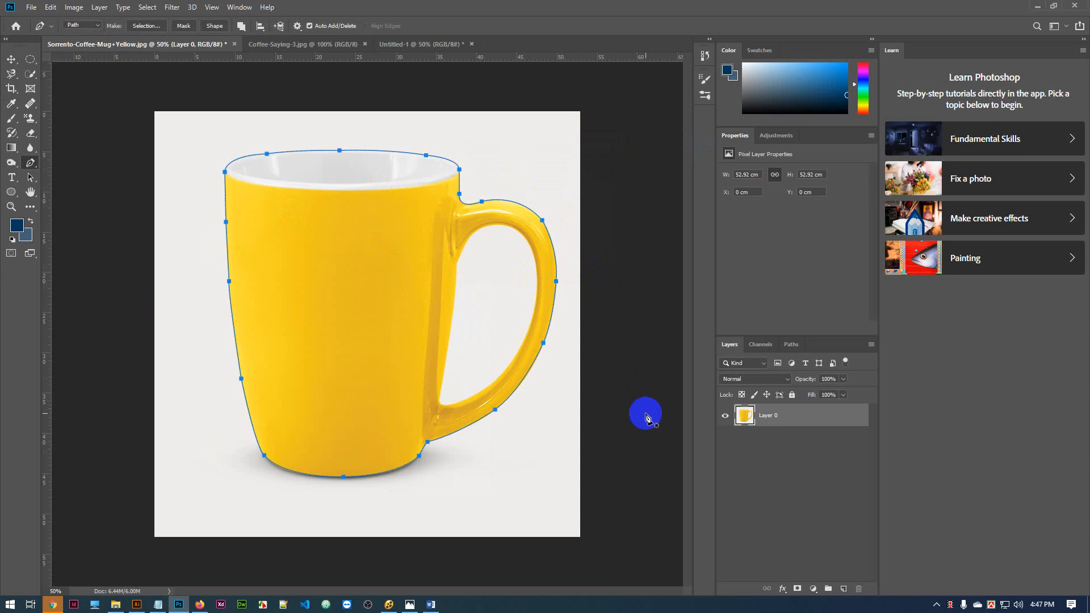
# - Convert the mug path directly into a selection, undo the conversion, and convert the path into a selection again
pyautogui.hotkey('ctrl', 'Return')
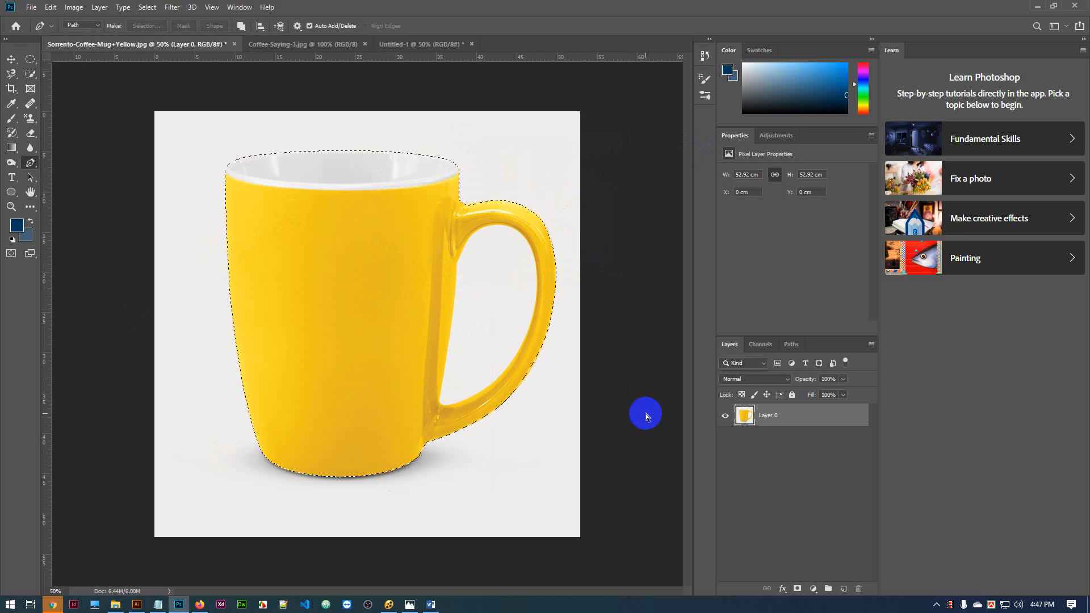
pyautogui.hotkey('ctrl', 'z')
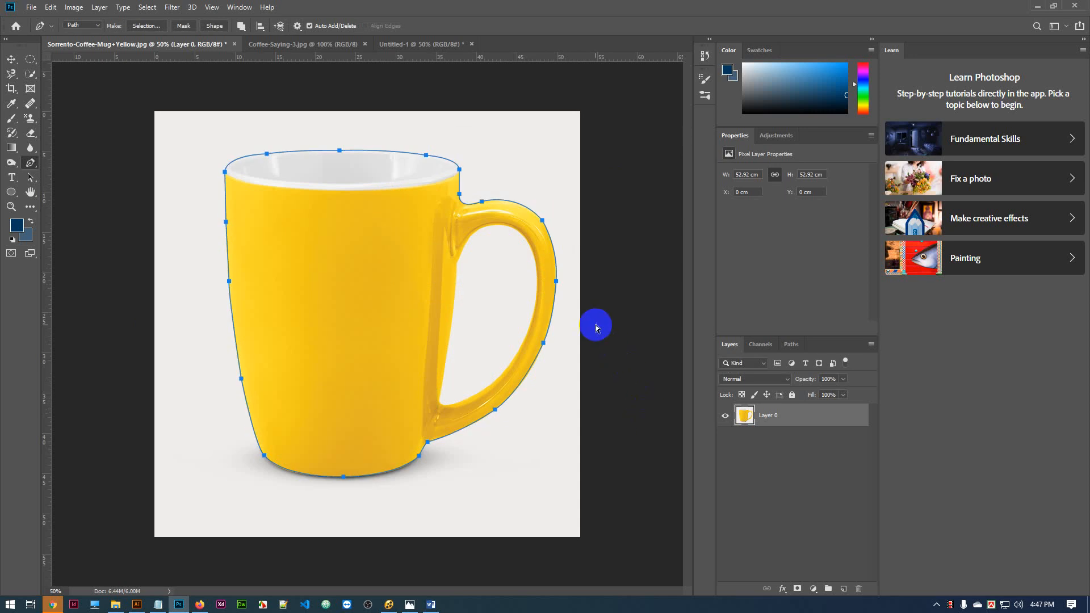
pyautogui.hotkey('ctrl', 'Return')
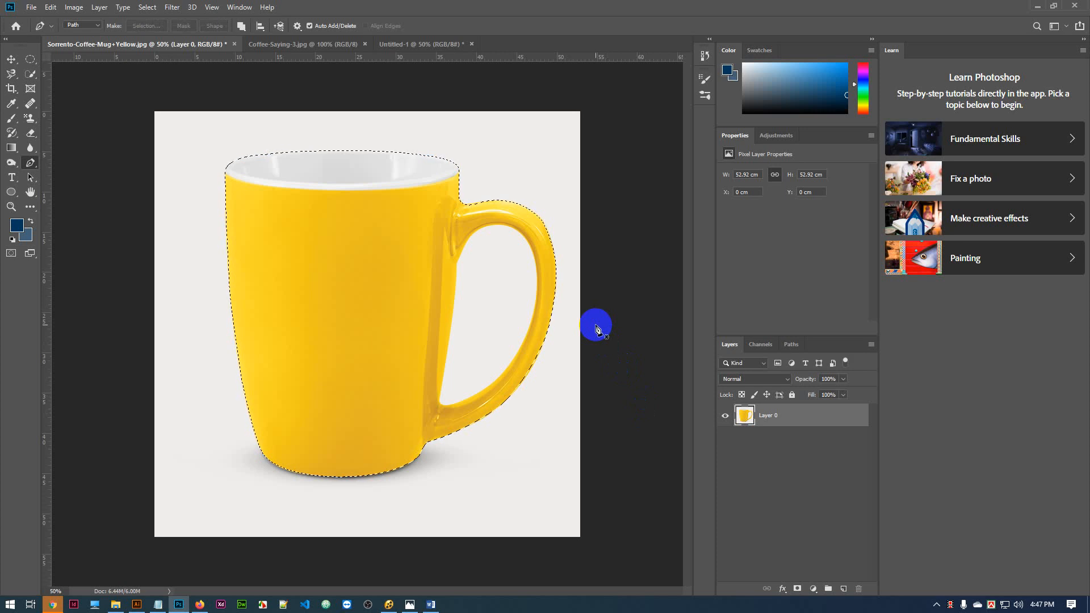
# - Switch to Notepad, add the line "pen tool selection : ctrl+enter" under the heading, and return to the mug image in Photoshop
pyautogui.click(158, 605)
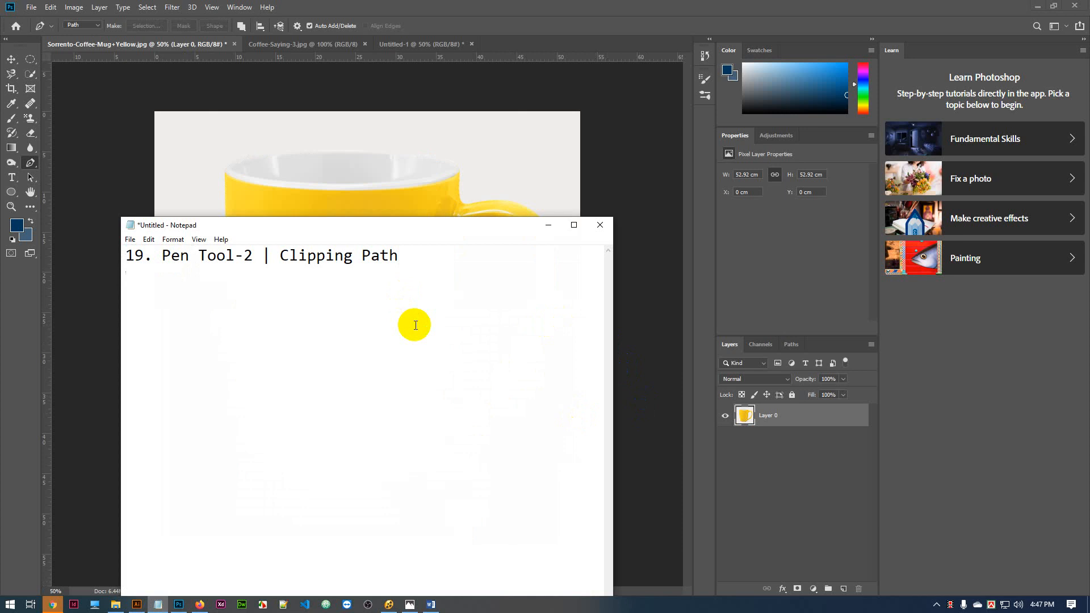
pyautogui.write('pent')
pyautogui.press('BackSpace')
pyautogui.write('tool se')
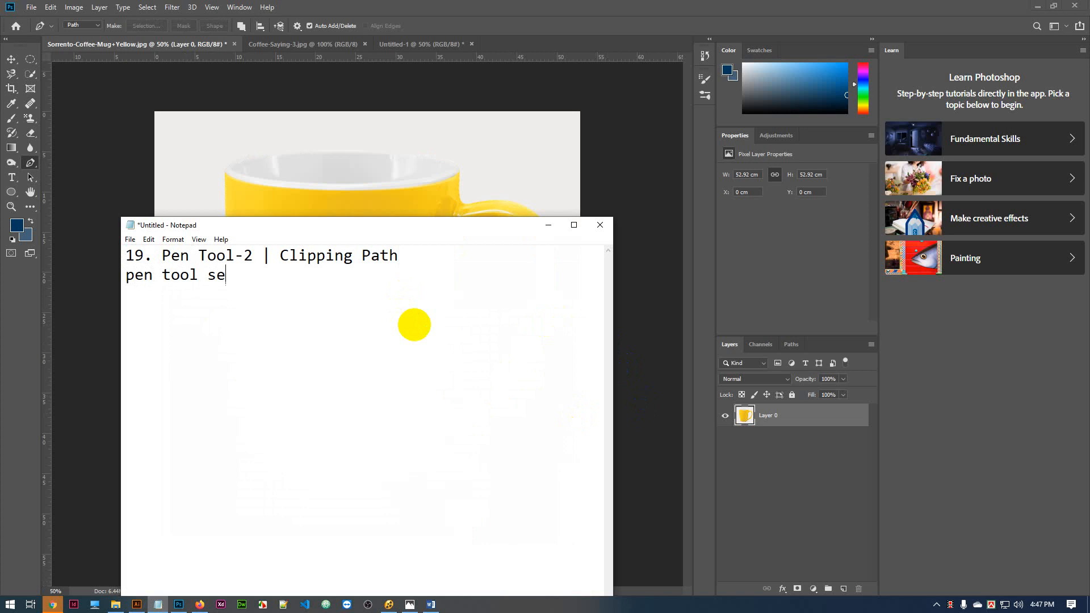
pyautogui.write('l')
pyautogui.press('BackSpace')
pyautogui.press('BackSpace')
pyautogui.press('BackSpace')
pyautogui.write('fo')
pyautogui.write('r l')
pyautogui.press('BackSpace')
pyautogui.press('BackSpace')
pyautogui.press('BackSpace')
pyautogui.press('BackSpace')
pyautogui.press('BackSpace')
pyautogui.write('selection : ctrl')
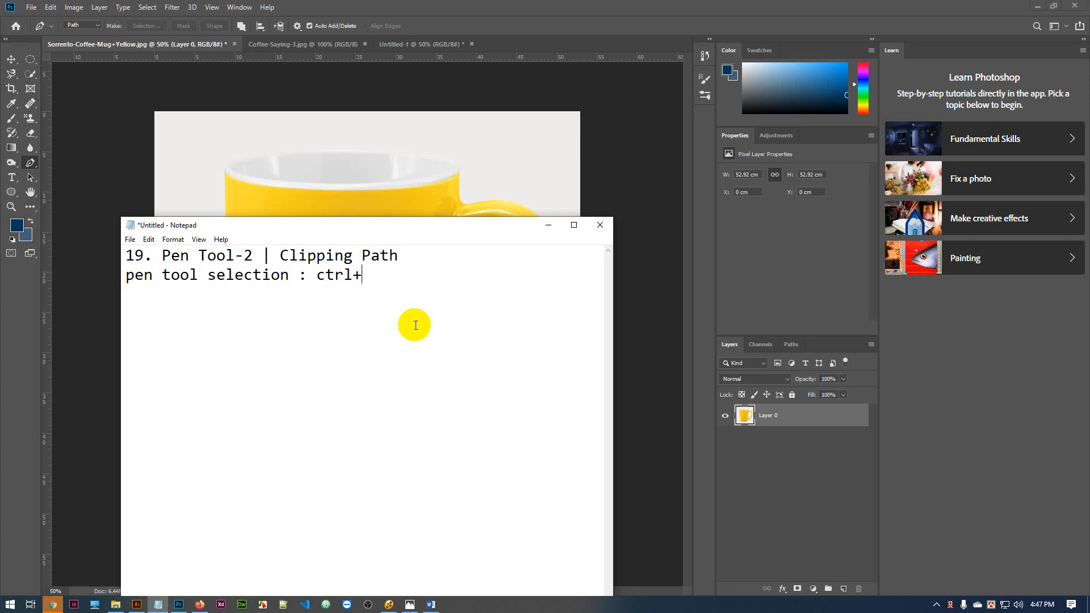
pyautogui.write('+enter')
pyautogui.click(548, 227)
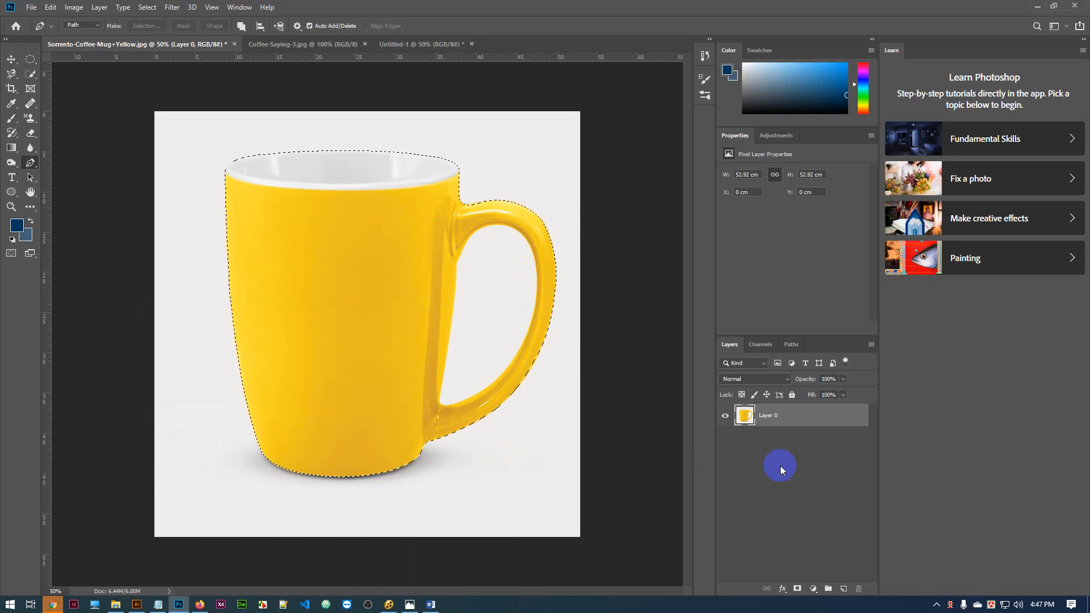
# - Delete the mug's pixels inside the selection and undo the deletion
pyautogui.press('Delete')
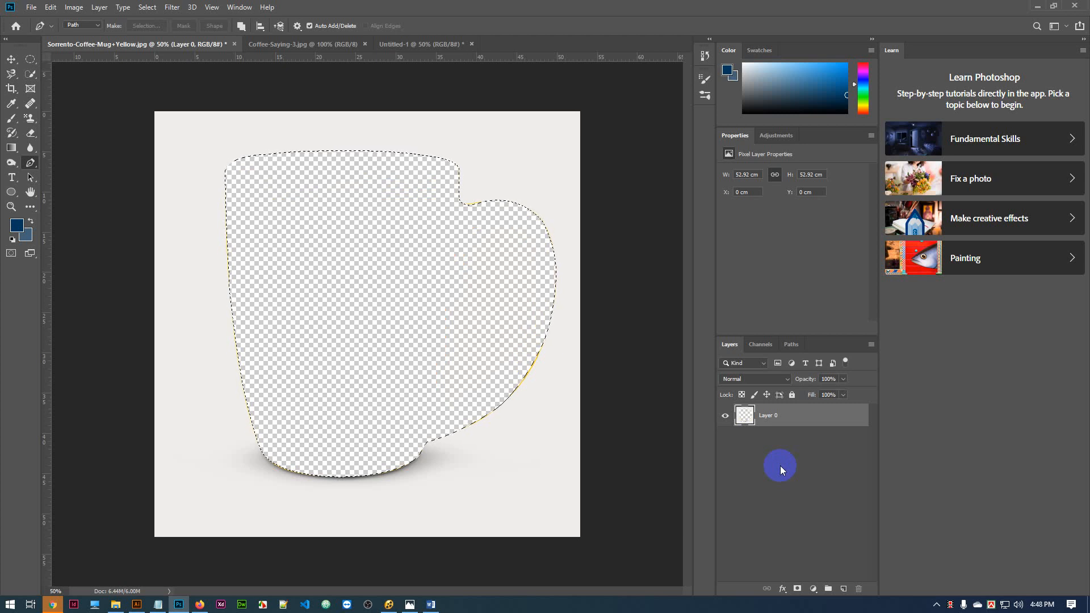
pyautogui.hotkey('ctrl', 'z')
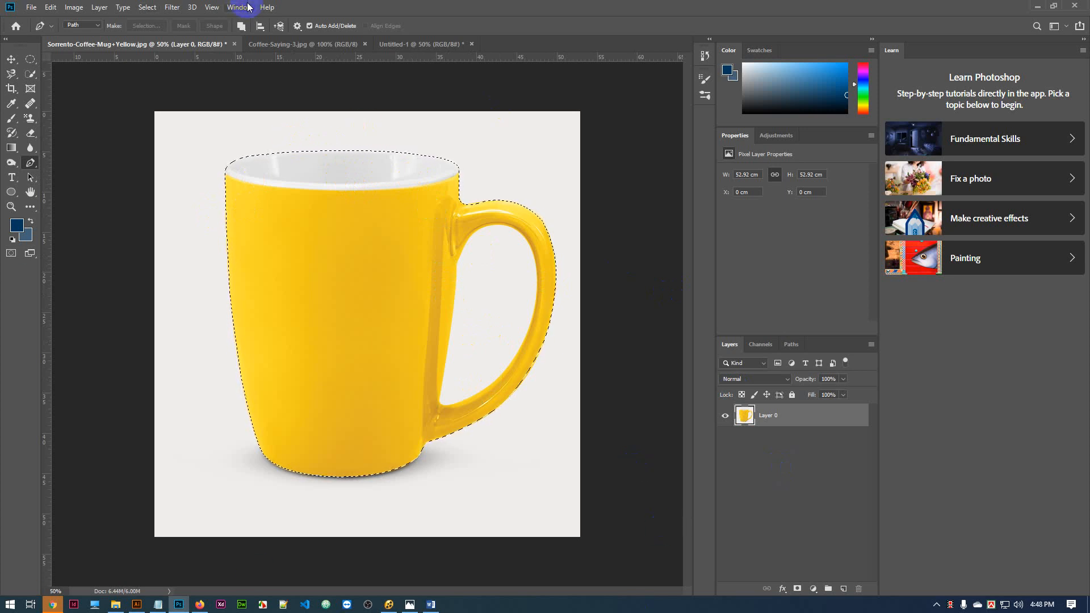
# - Invert the selection, delete the background around the mug, and undo everything back to the active mug path
pyautogui.click(147, 8)
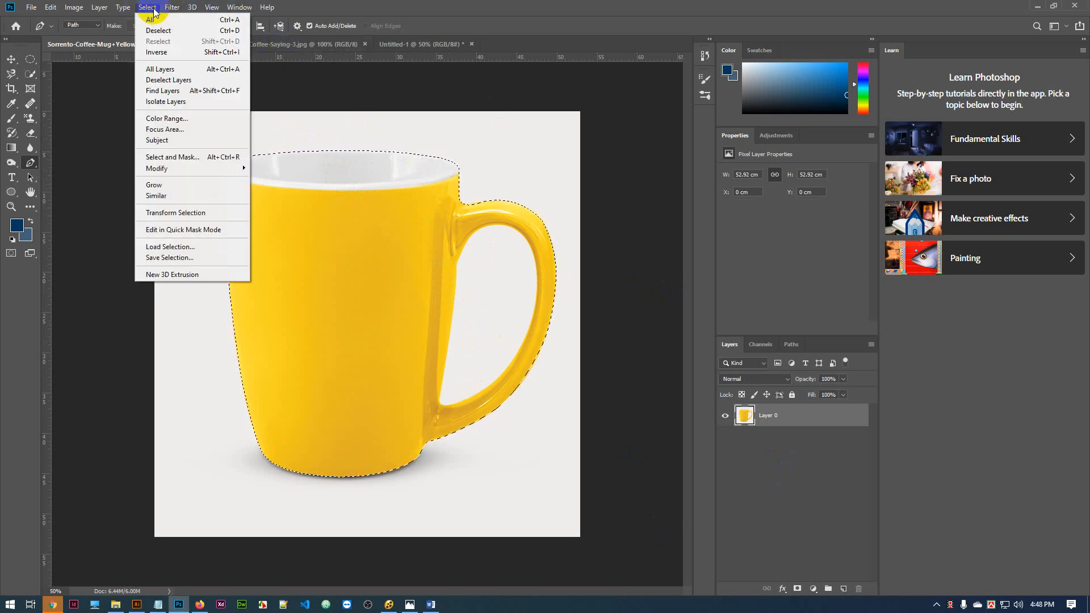
pyautogui.click(156, 53)
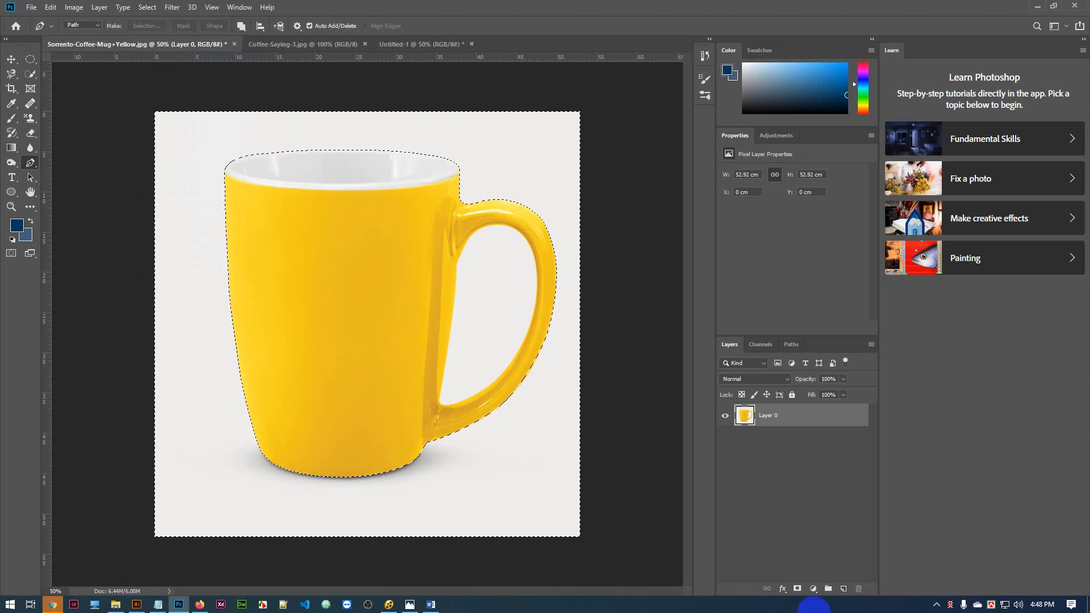
pyautogui.press('Delete')
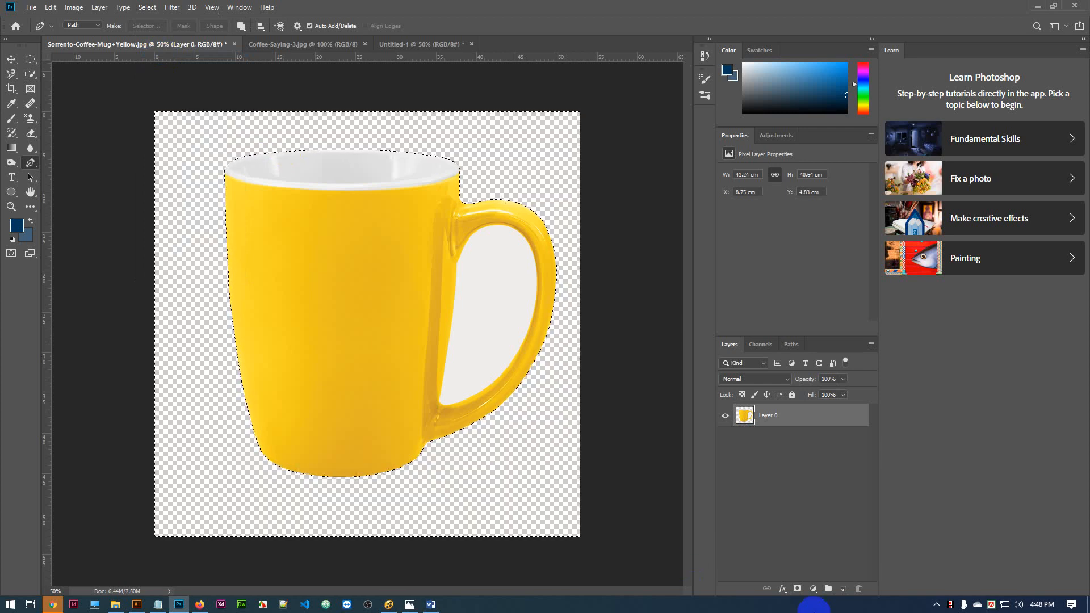
pyautogui.hotkey('ctrl', 'd')
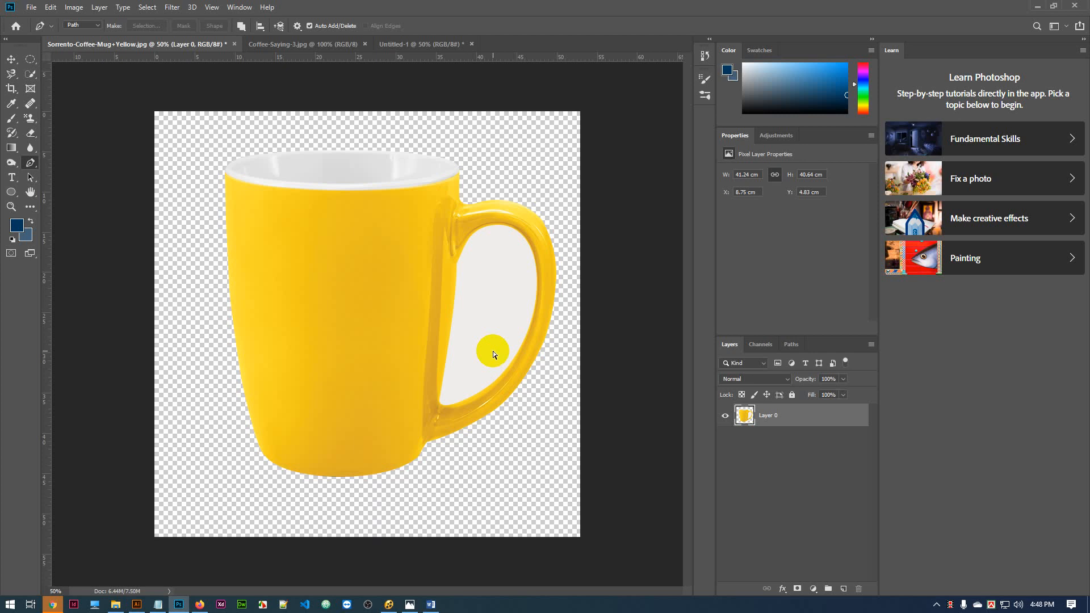
pyautogui.hotkey('ctrl', 'z')
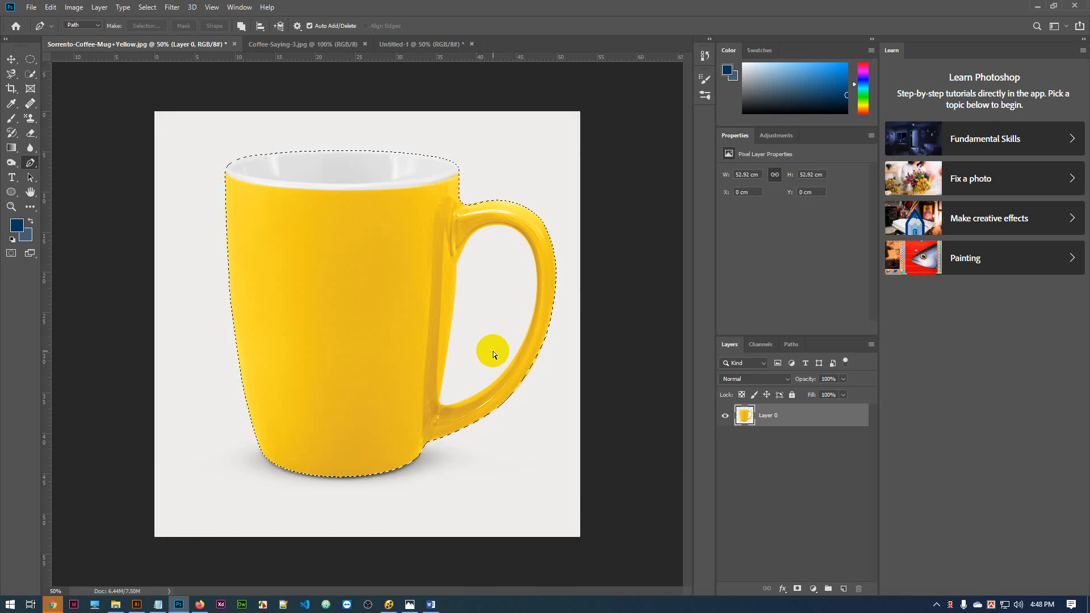
pyautogui.hotkey('ctrl', 'z')
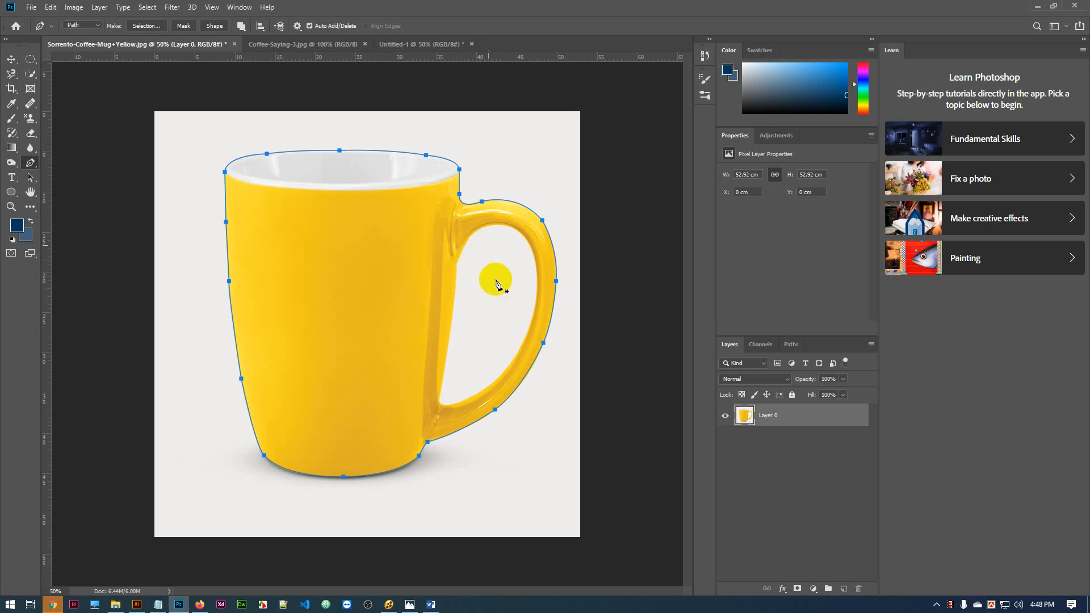
# - Set the path operation to Exclude Overlapping Shapes and start an inner path at the upper-left edge of the handle's opening
pyautogui.click(245, 29)
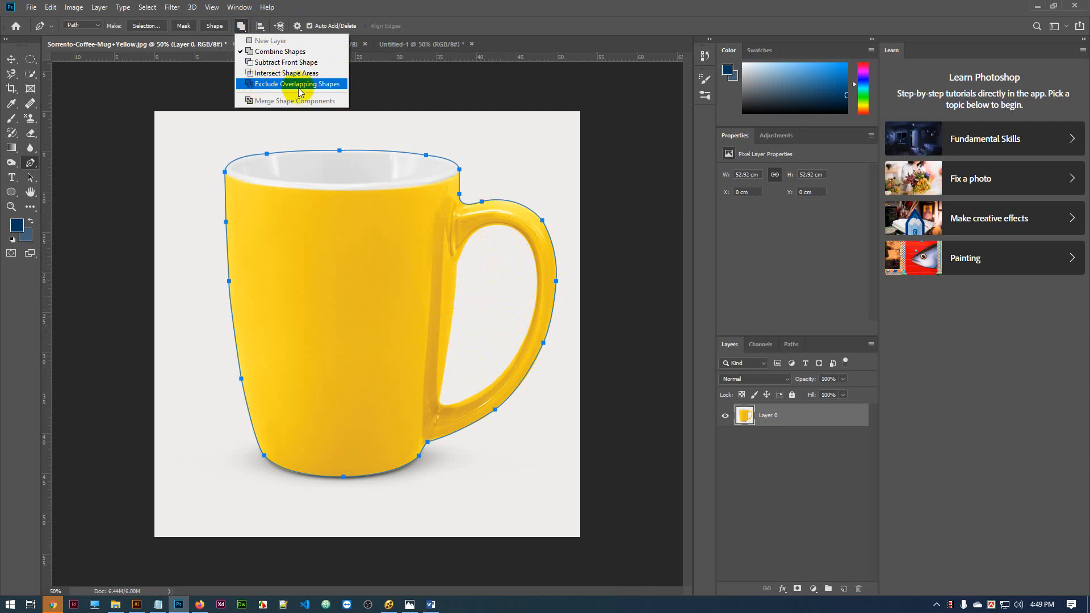
pyautogui.click(259, 85)
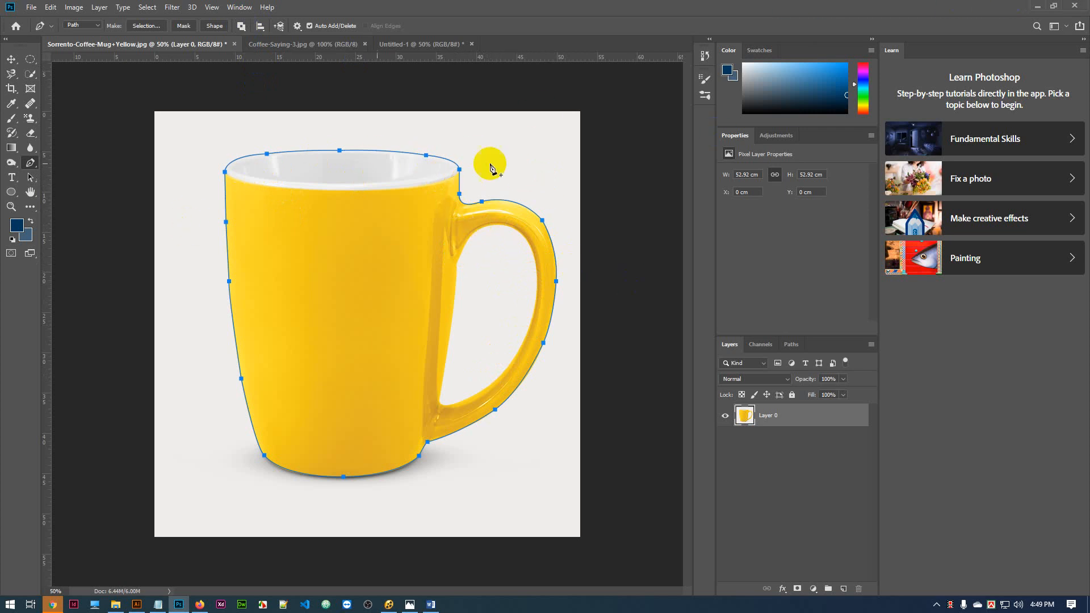
pyautogui.click(449, 244)
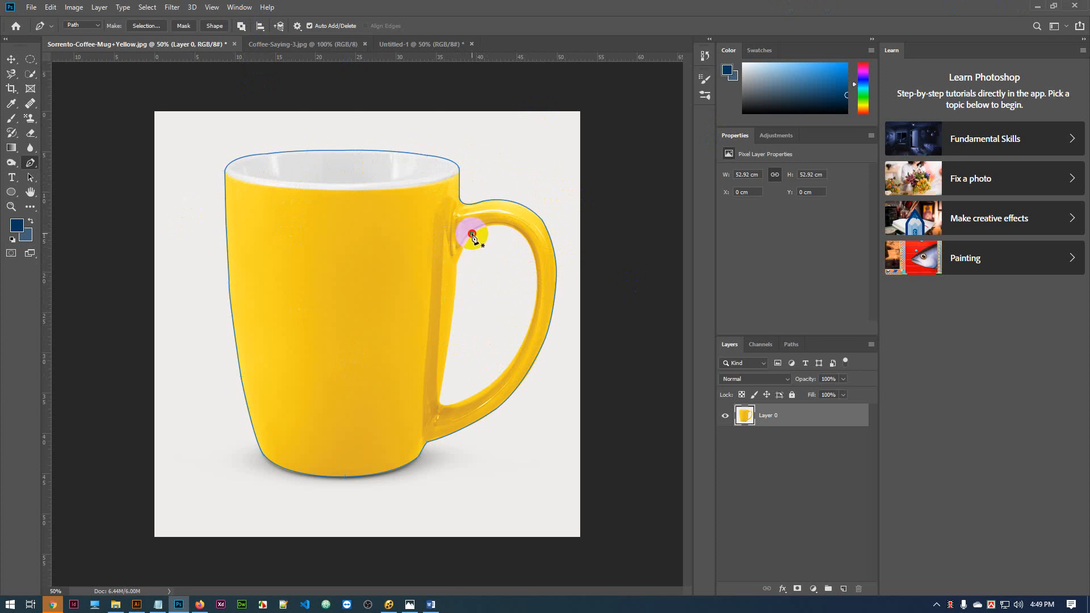
pyautogui.click(472, 234)
pyautogui.hotkey('ctrl', '+')
pyautogui.hotkey('ctrl', '+')
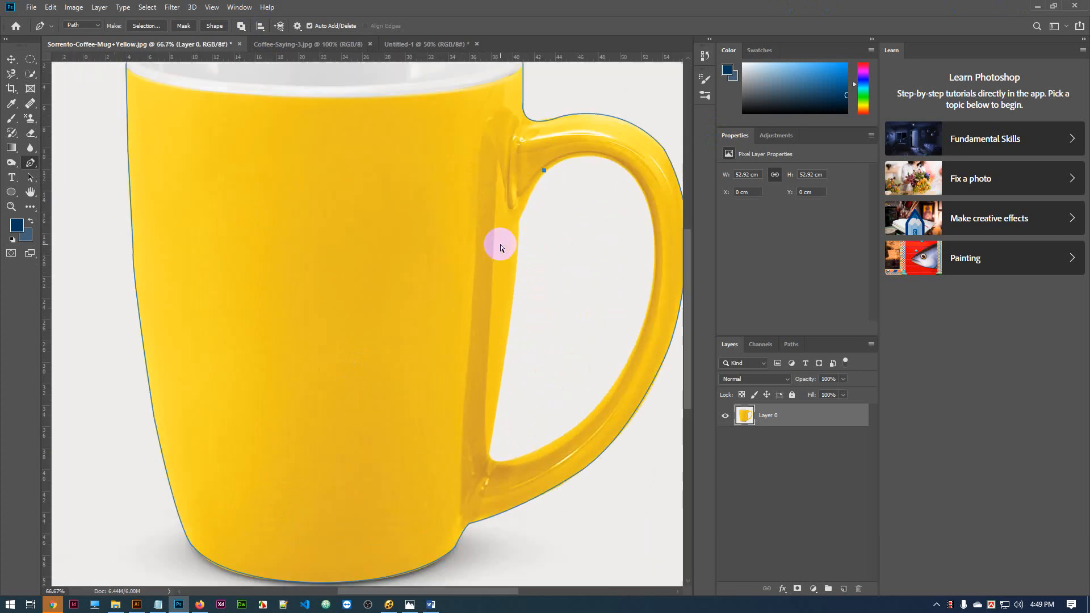
pyautogui.moveTo(623, 243); pyautogui.dragTo(426, 273)
pyautogui.click(373, 186)
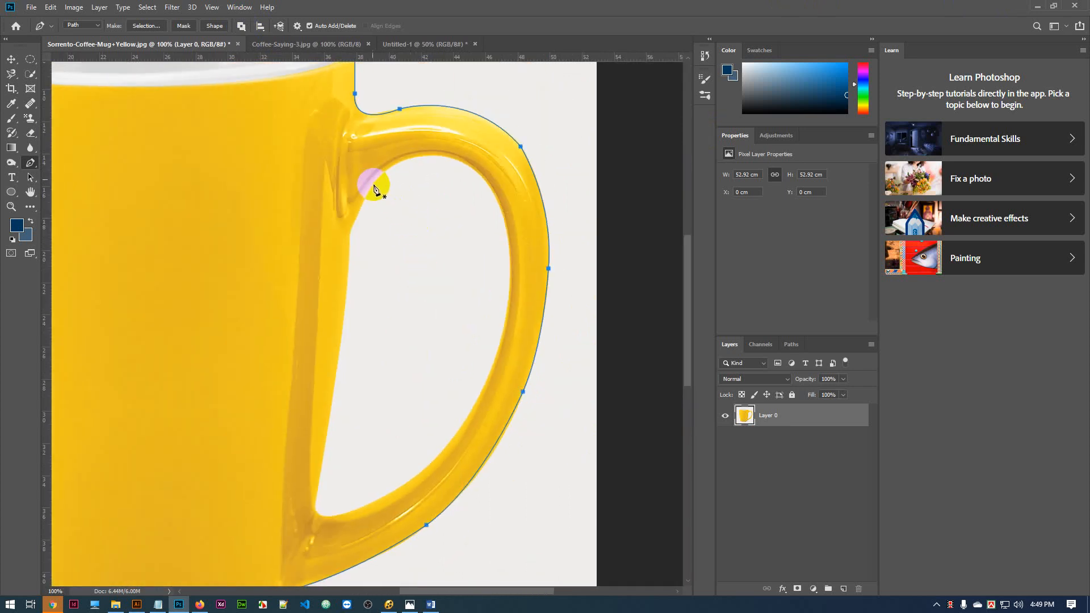
# - Trace the top and upper right of the handle's opening with two curved segments, removing each new anchor's outgoing handle
pyautogui.moveTo(475, 170); pyautogui.dragTo(536, 212)
pyautogui.click(475, 171)
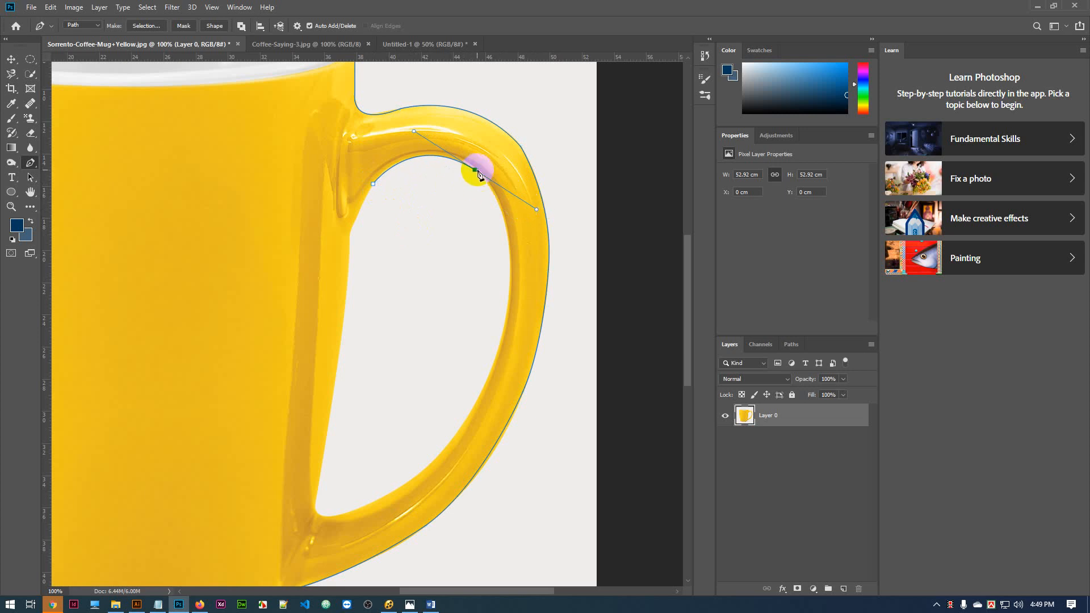
pyautogui.moveTo(475, 171); pyautogui.dragTo(484, 301)
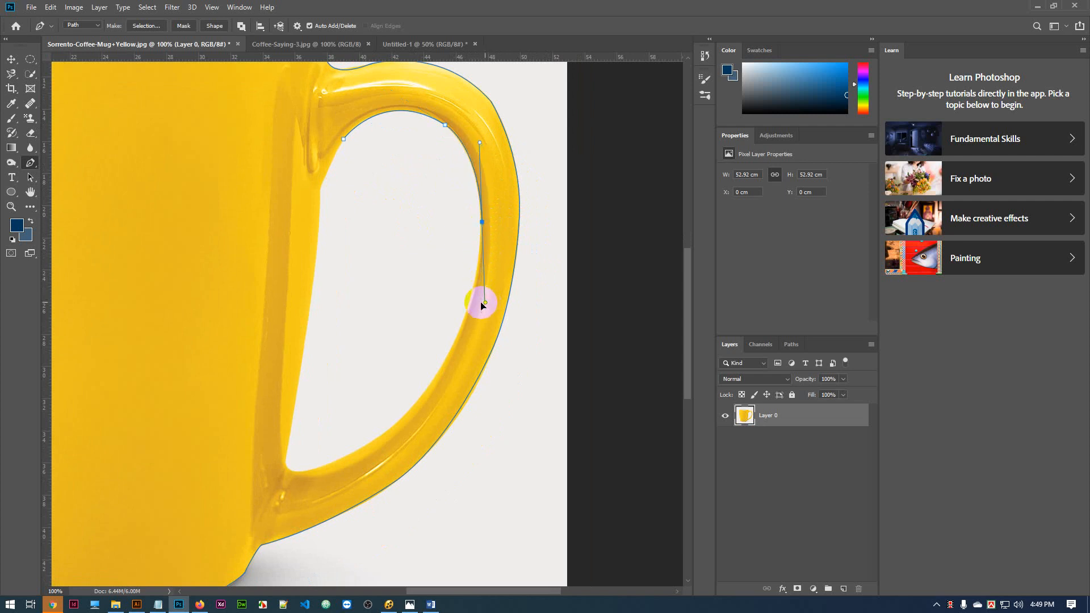
pyautogui.click(483, 223)
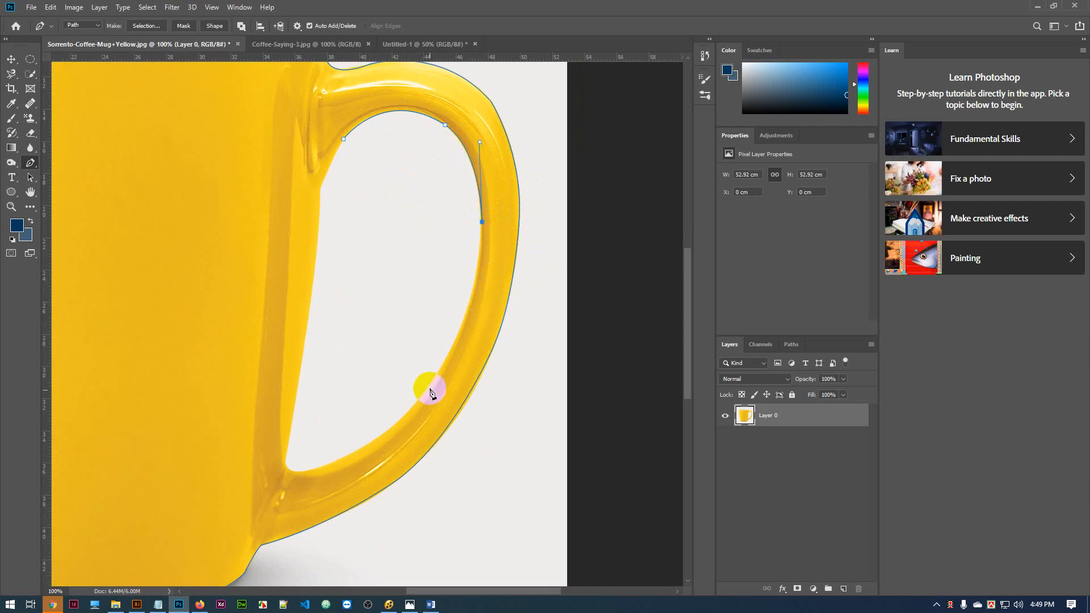
# - Trace the opening's lower right edge and around its bottom corner with three curved segments, removing each new anchor's outgoing handle
pyautogui.moveTo(430, 389)
pyautogui.mouseDown()
pyautogui.moveTo(371, 469)
pyautogui.moveTo(429, 390)
pyautogui.mouseUp()
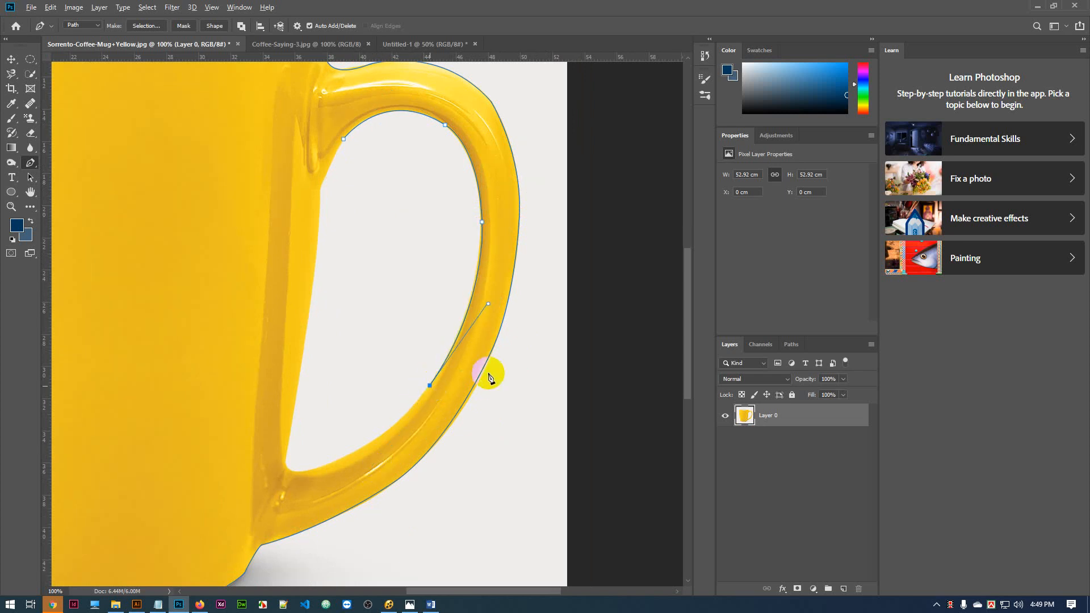
pyautogui.moveTo(307, 470); pyautogui.dragTo(226, 490)
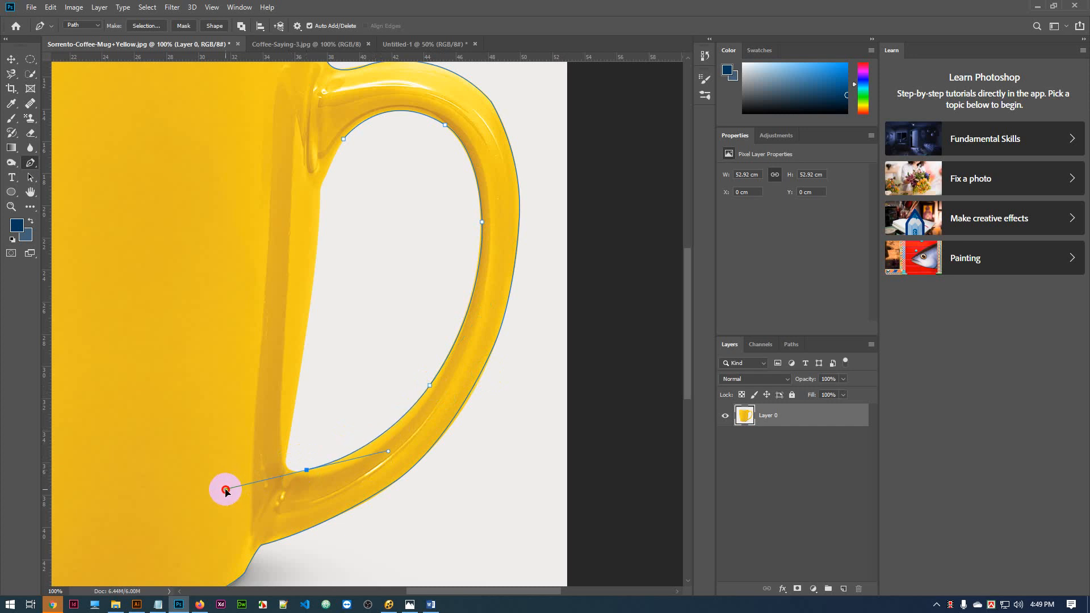
pyautogui.keyDown('alt'); pyautogui.click(307, 470); pyautogui.keyUp('alt')
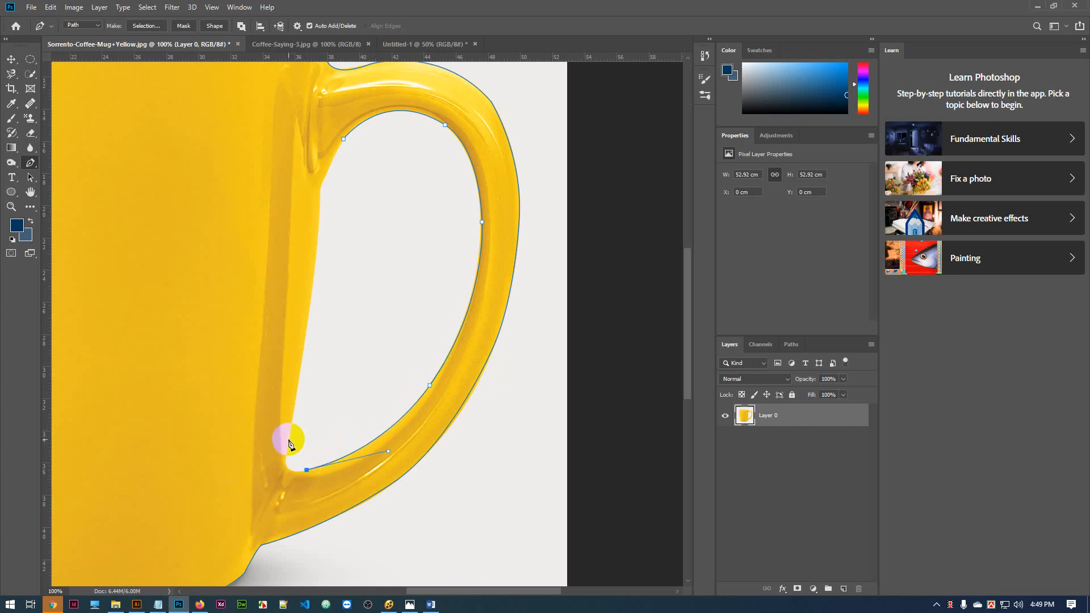
pyautogui.moveTo(289, 439); pyautogui.dragTo(305, 391)
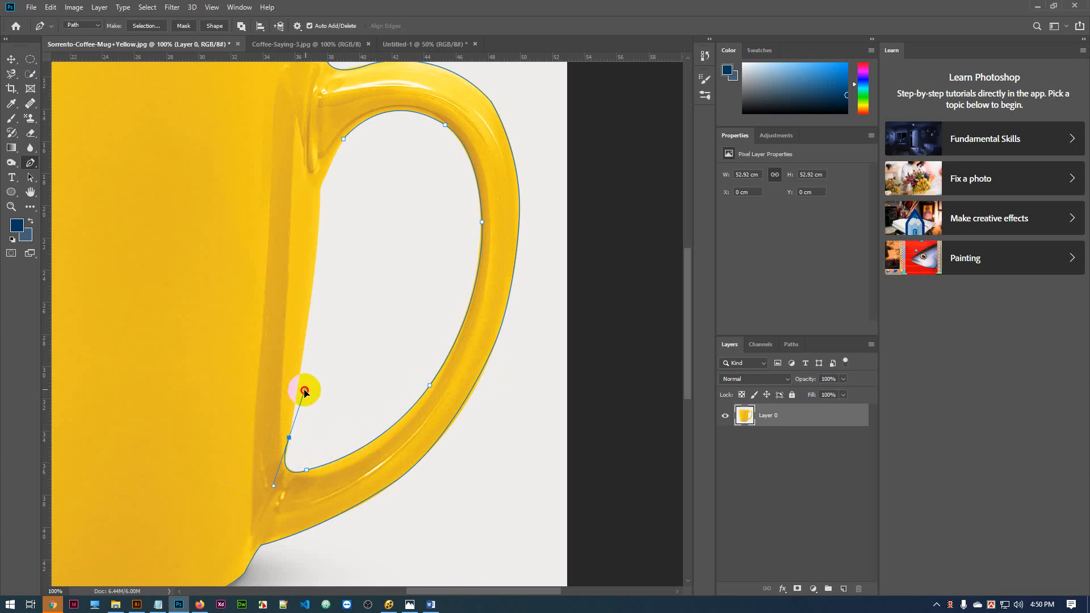
pyautogui.moveTo(304, 391)
pyautogui.mouseDown()
pyautogui.moveTo(293, 401)
pyautogui.moveTo(314, 382)
pyautogui.moveTo(276, 371)
pyautogui.moveTo(299, 382)
pyautogui.mouseUp()
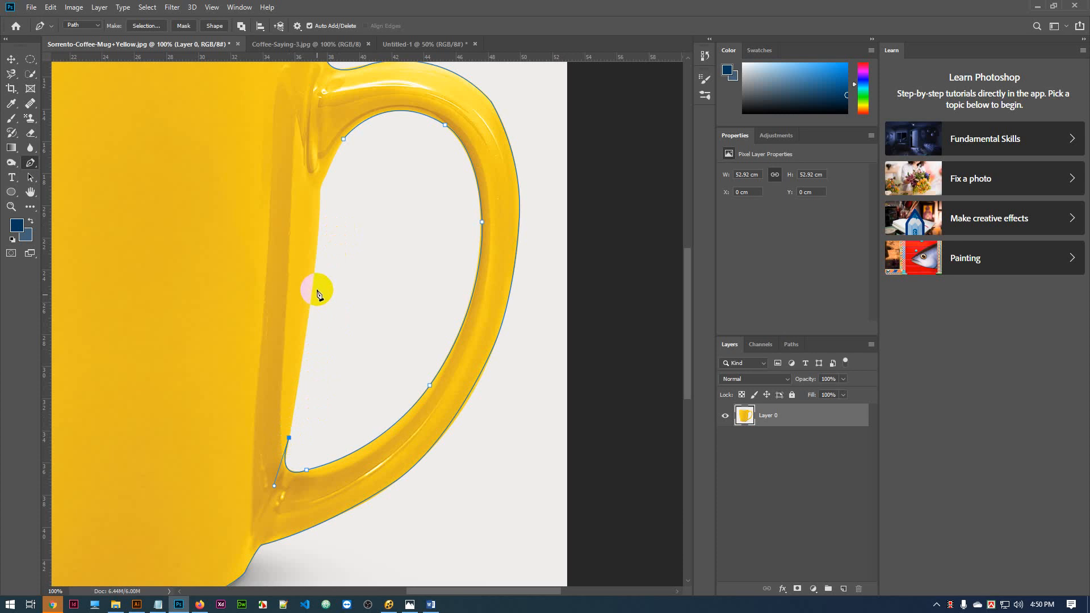
# - Trace up the left edge of the handle's opening with two more anchors and close the inner path at its starting anchor
pyautogui.click(313, 271)
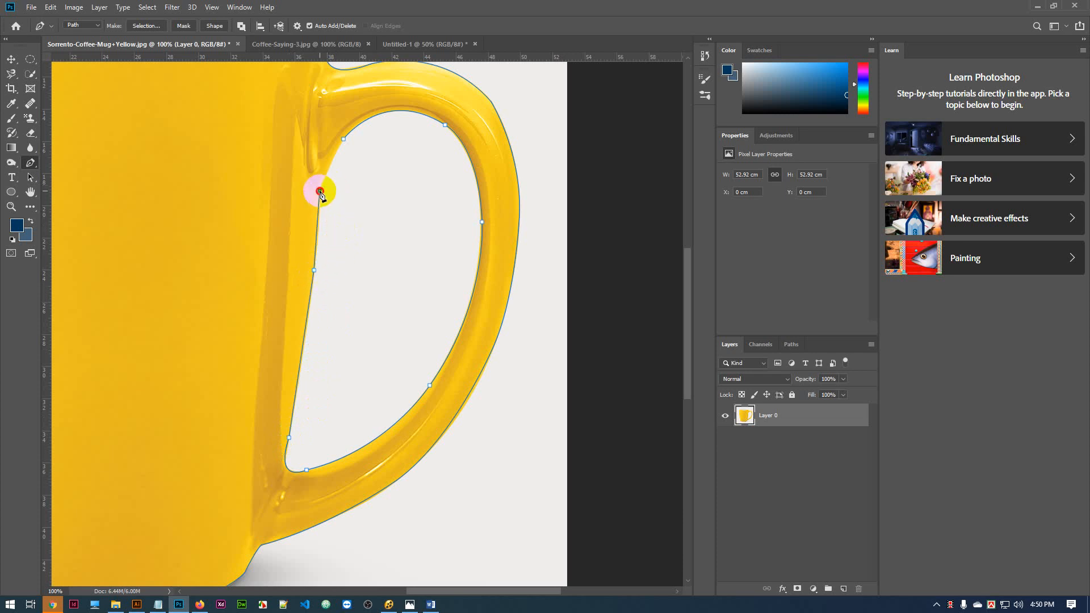
pyautogui.moveTo(320, 191); pyautogui.dragTo(318, 186)
pyautogui.scroll(2, 389, 213)
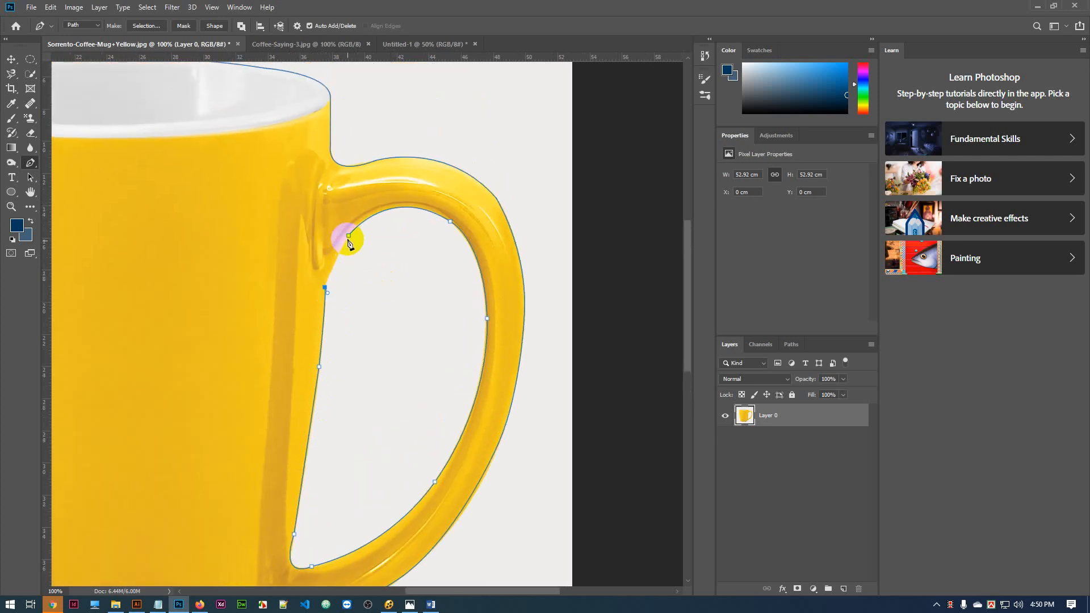
pyautogui.moveTo(348, 237); pyautogui.dragTo(356, 231)
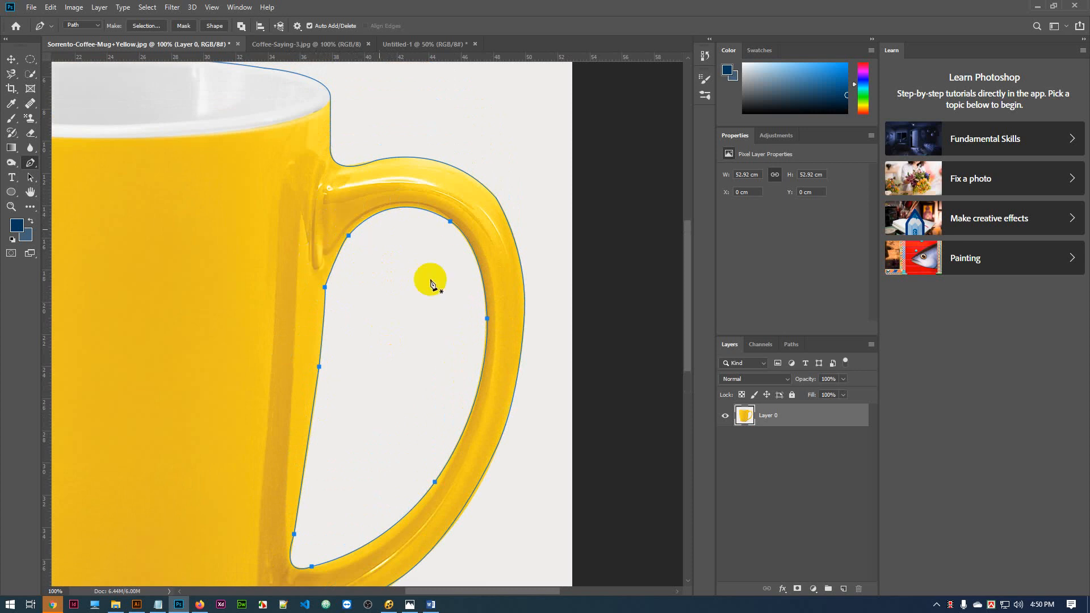
# - Convert the closed mug path, with its handle opening excluded, into a selection
pyautogui.hotkey('ctrl', '-')
pyautogui.hotkey('ctrl', '-')
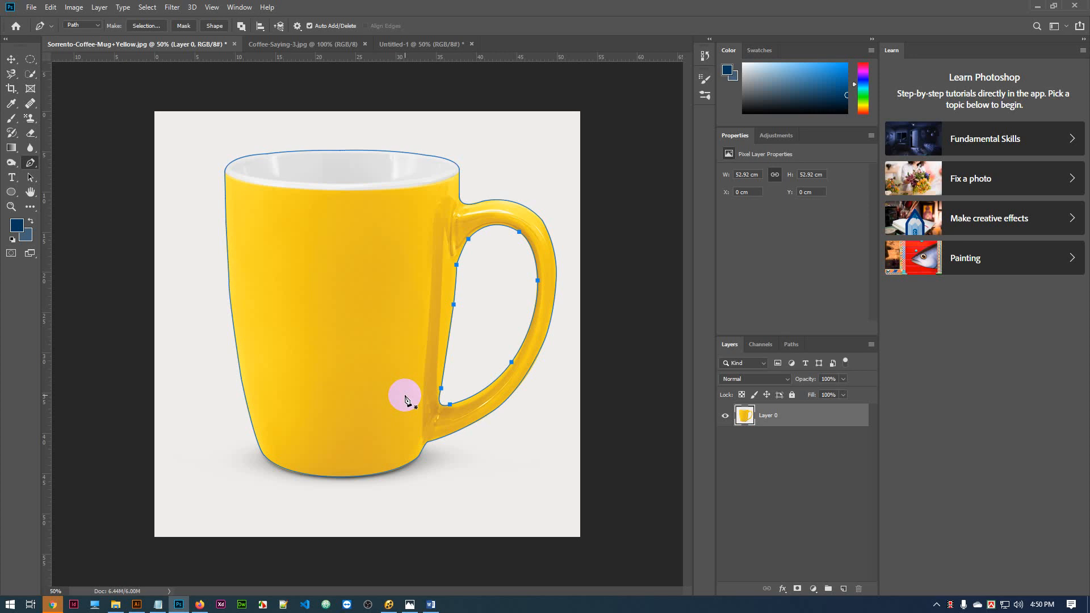
pyautogui.hotkey('ctrl', 'Return')
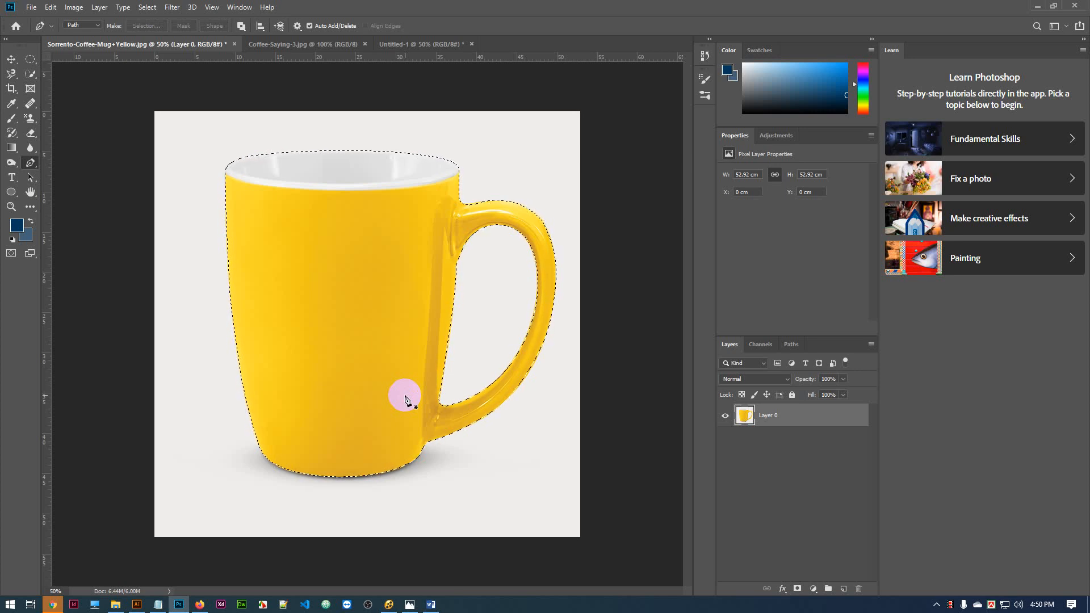
# - Invert the selection to delete the background around the mug, and move the cut-out mug slightly down and left
pyautogui.click(148, 8)
pyautogui.click(156, 52)
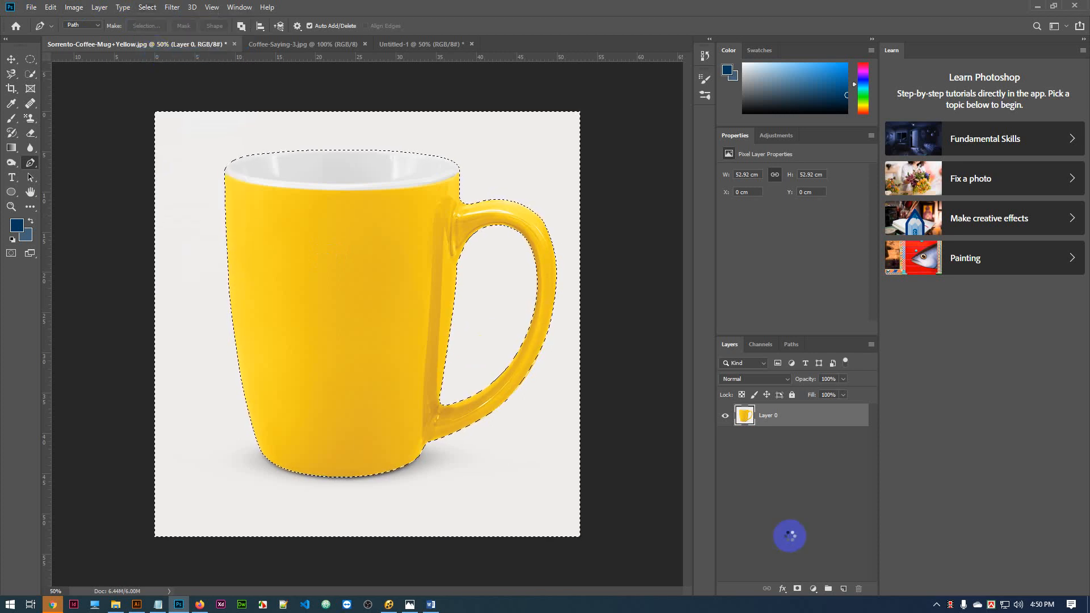
pyautogui.press('Delete')
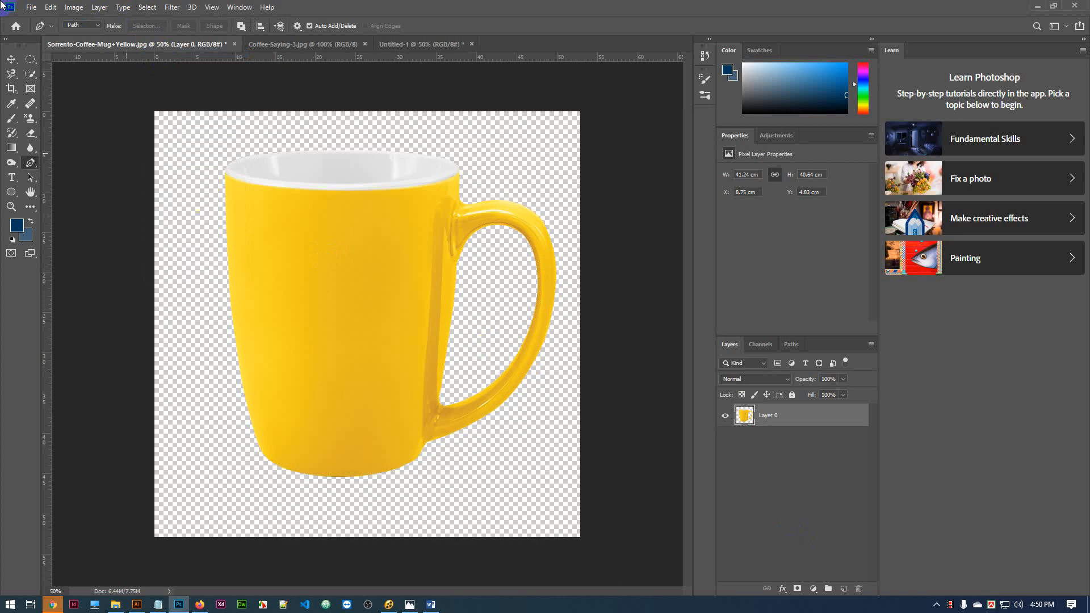
pyautogui.click(11, 59)
pyautogui.moveTo(280, 236); pyautogui.dragTo(264, 286)
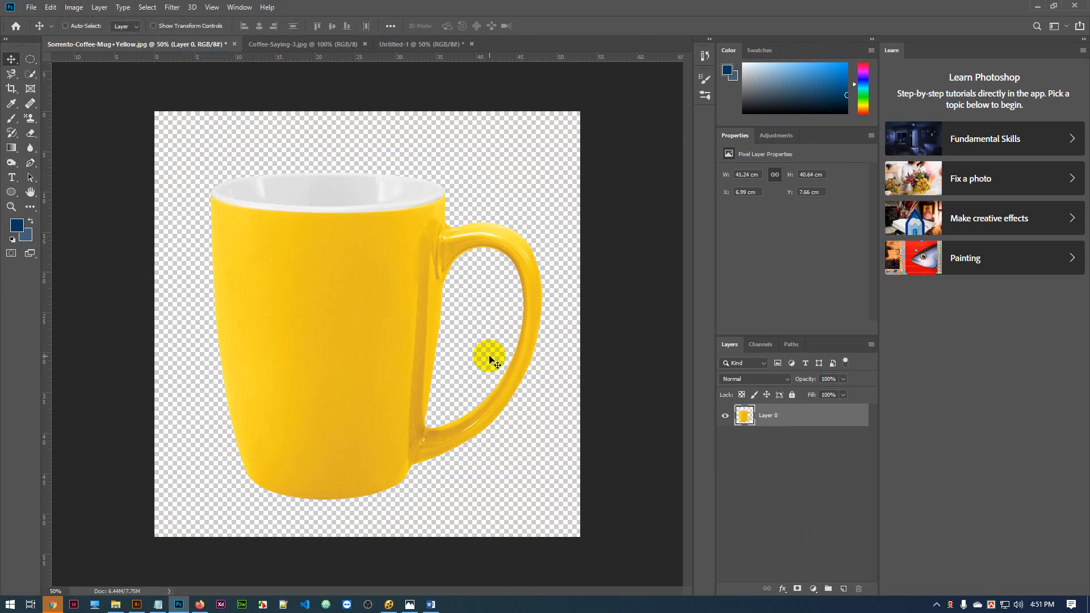
# - Undo the mug move, the background deletion and the inversion, back to the selection around the mug
pyautogui.hotkey('ctrl', 'z')
pyautogui.hotkey('ctrl', 'z')
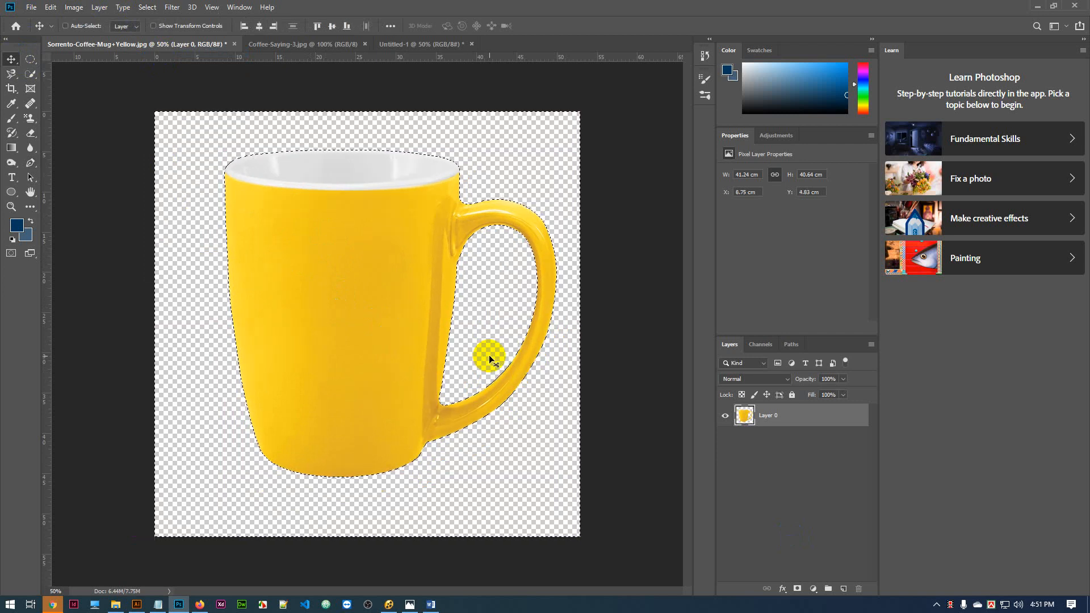
pyautogui.hotkey('ctrl', 'z')
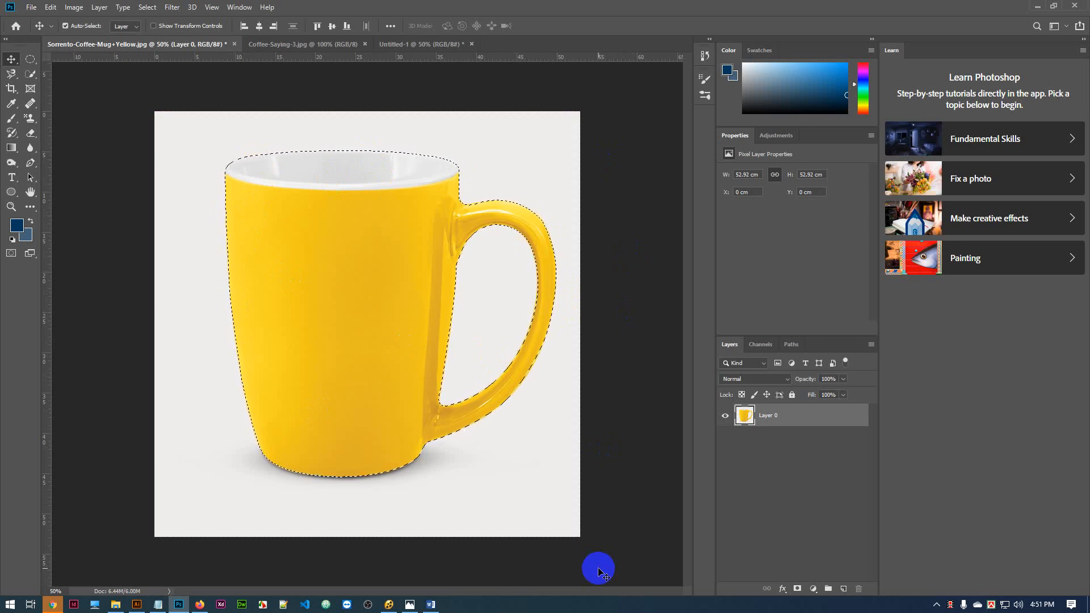
# - Copy the selected mug onto its own layer and hide the original Layer 0
pyautogui.press('ctrl')
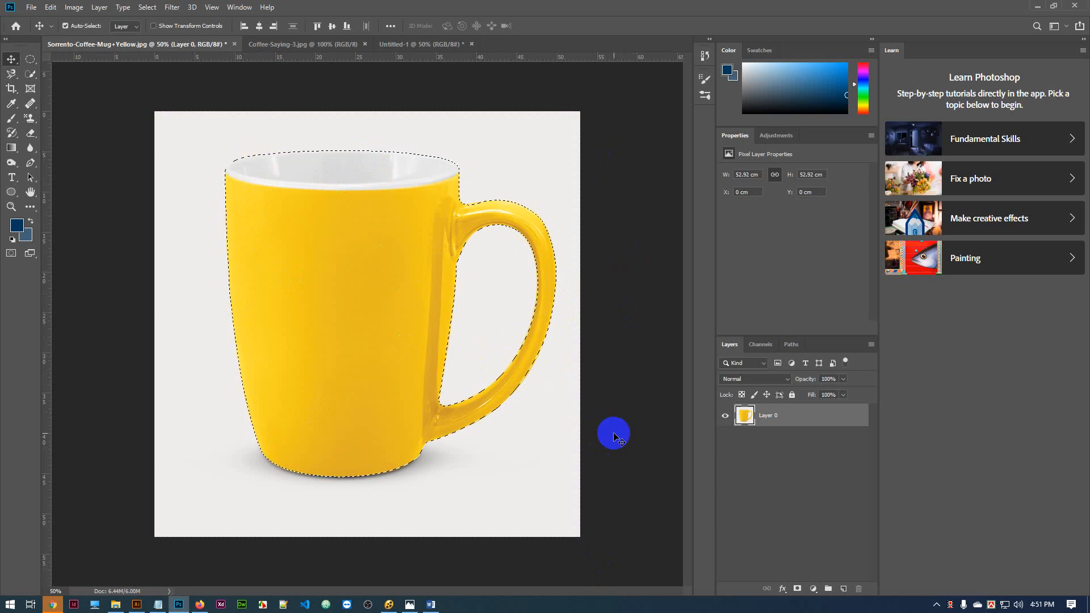
pyautogui.hotkey('ctrl', 'j')
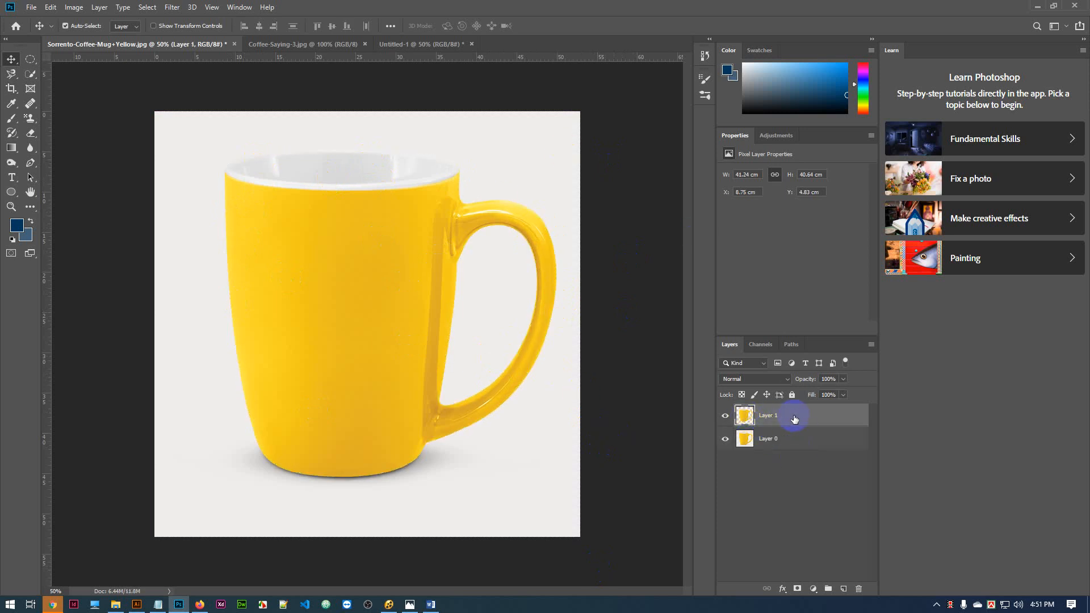
pyautogui.hotkey('ctrl', 'z')
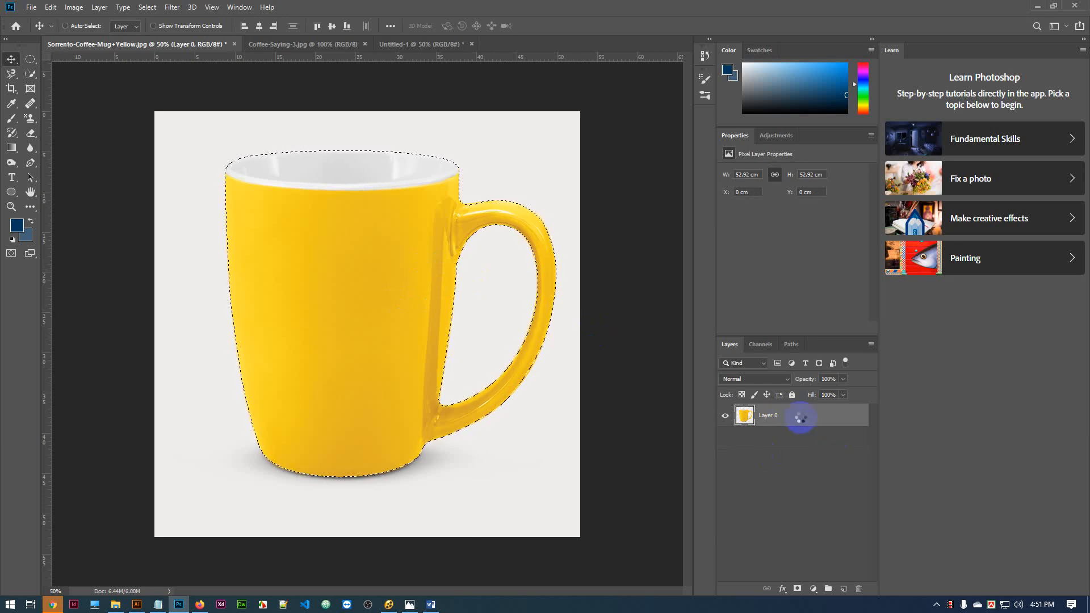
pyautogui.hotkey('ctrl', 'j')
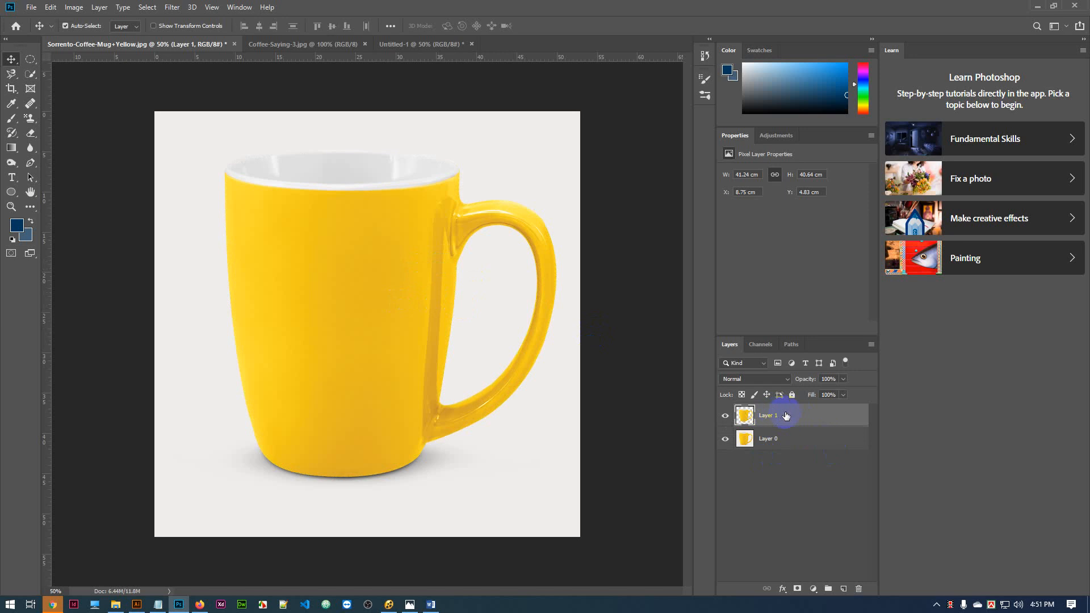
pyautogui.click(724, 439)
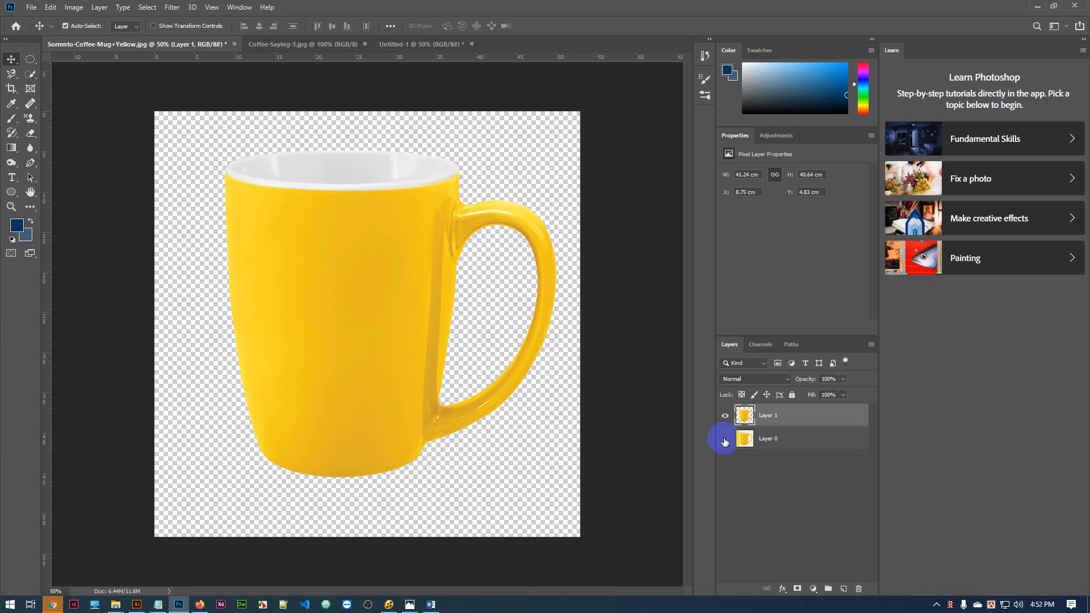
pyautogui.click(724, 438)
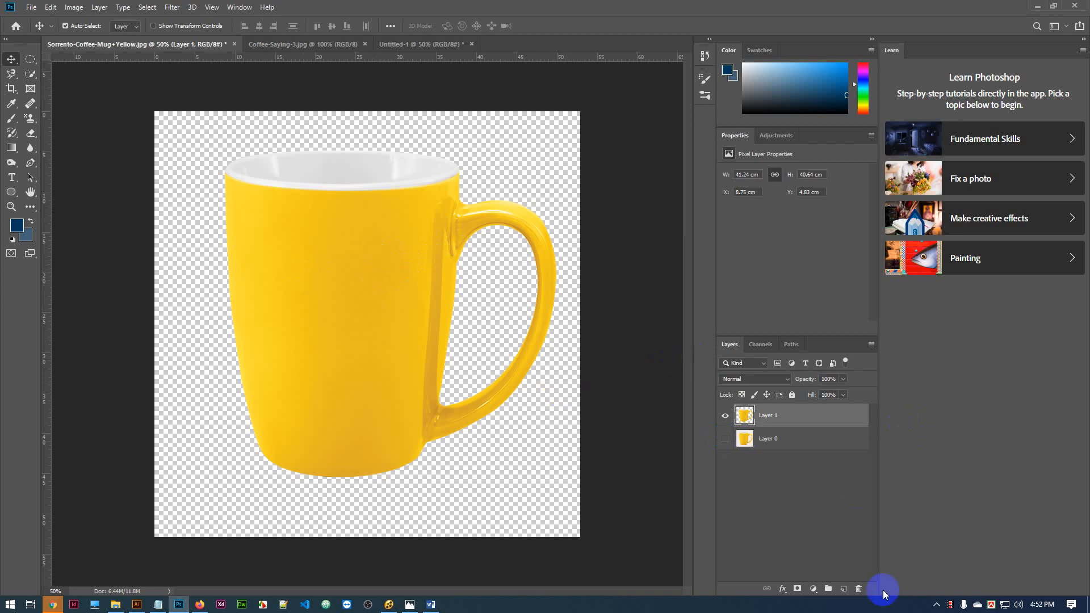
# - Add a new layer beneath the mug cut-out and fill it with the dark blue foreground colour
pyautogui.click(844, 590)
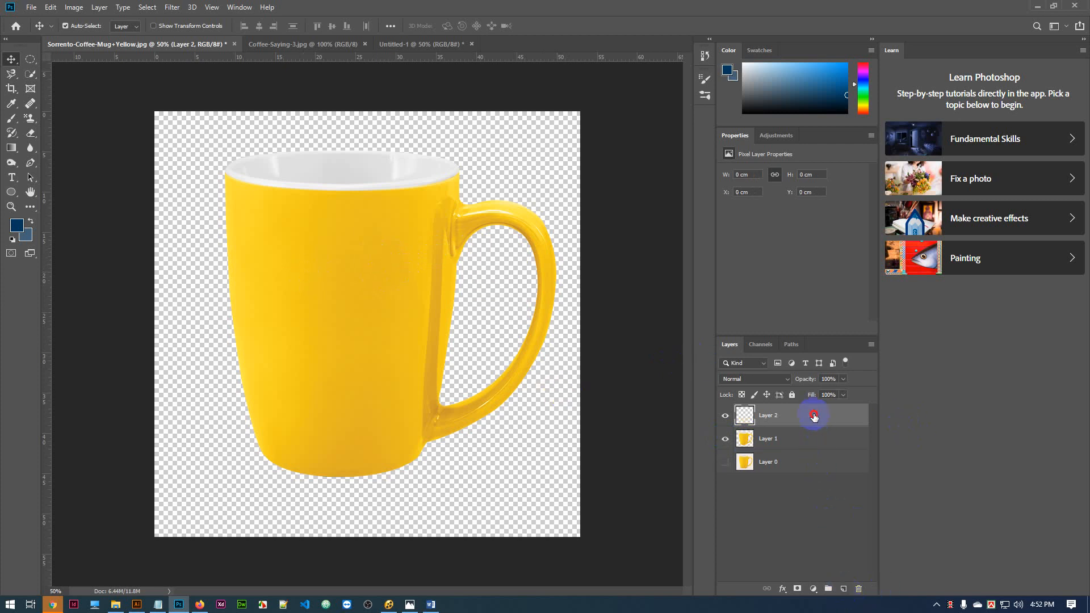
pyautogui.moveTo(810, 414); pyautogui.dragTo(817, 443)
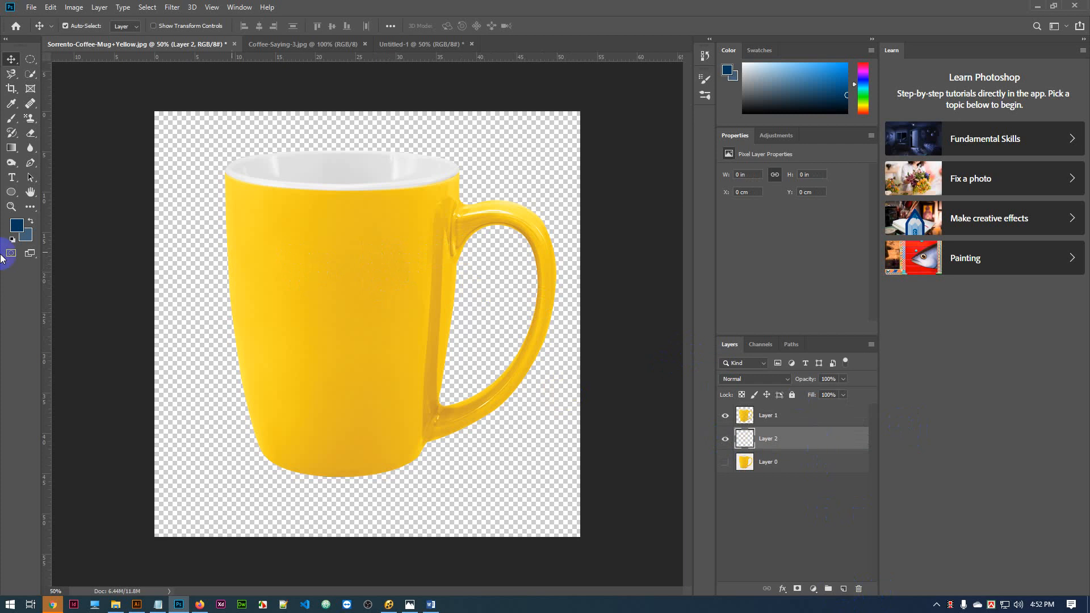
pyautogui.hotkey('alt', 'BackSpace')
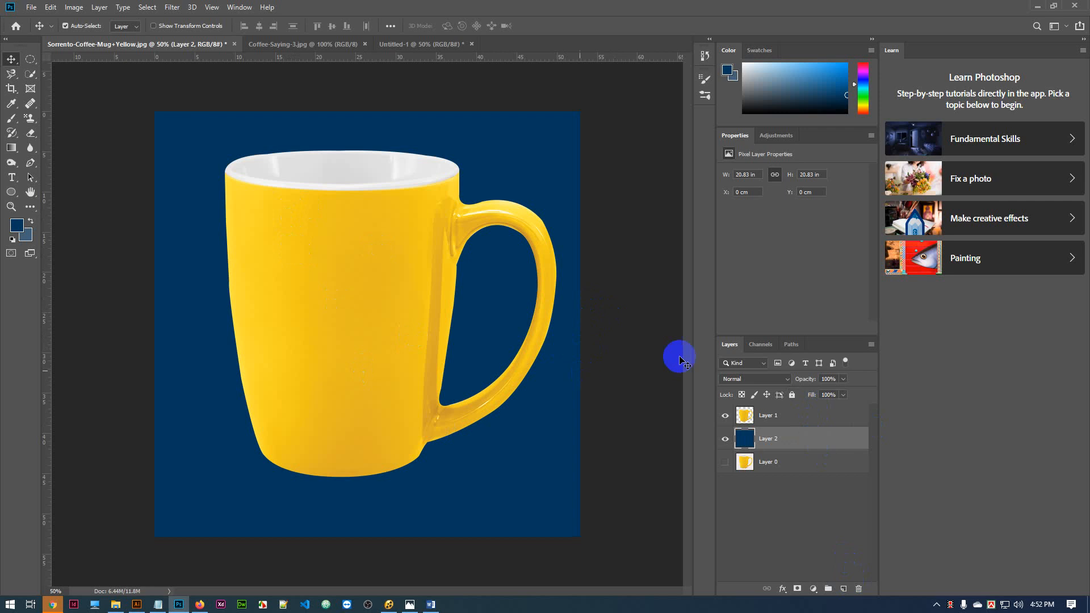
# - Move the mug cut-out slightly right over the blue background, to about X 9.6 cm
pyautogui.click(382, 309)
pyautogui.moveTo(382, 310)
pyautogui.mouseDown()
pyautogui.moveTo(391, 292)
pyautogui.moveTo(476, 304)
pyautogui.moveTo(390, 292)
pyautogui.moveTo(387, 301)
pyautogui.mouseUp()
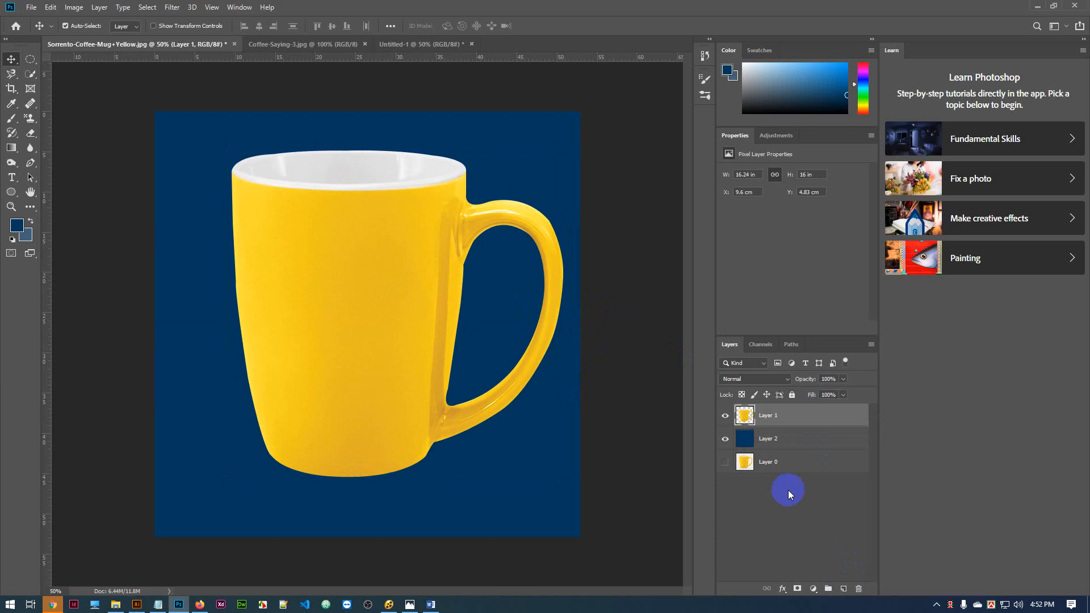